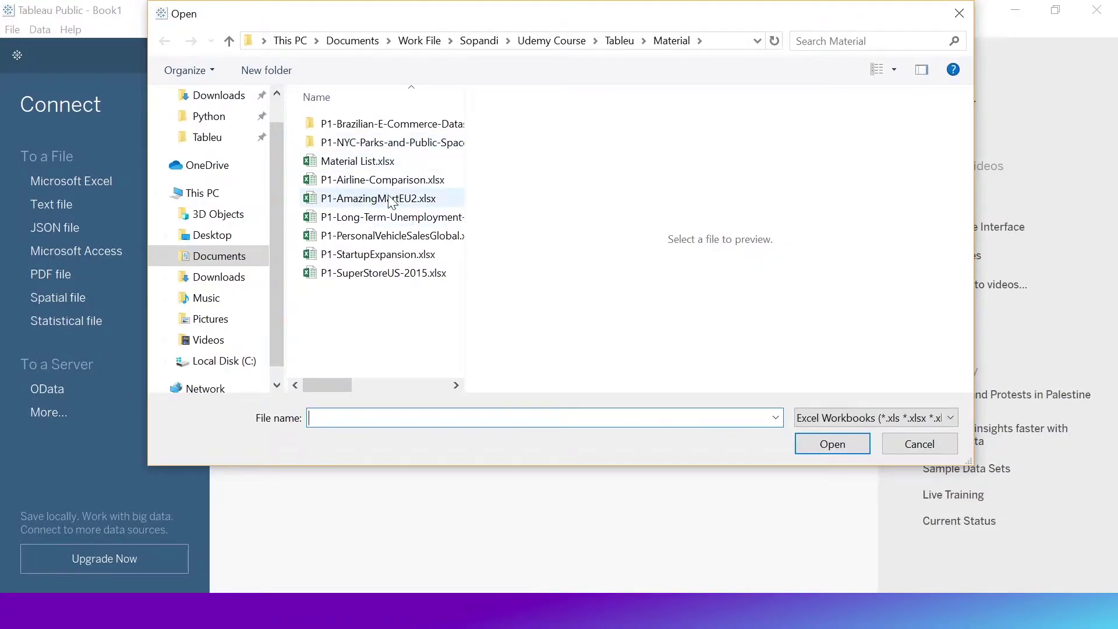
Connect to the Excel workbook P1-AmazingMartEU2.xlsx
left_click(394, 200)
left_click(832, 444)
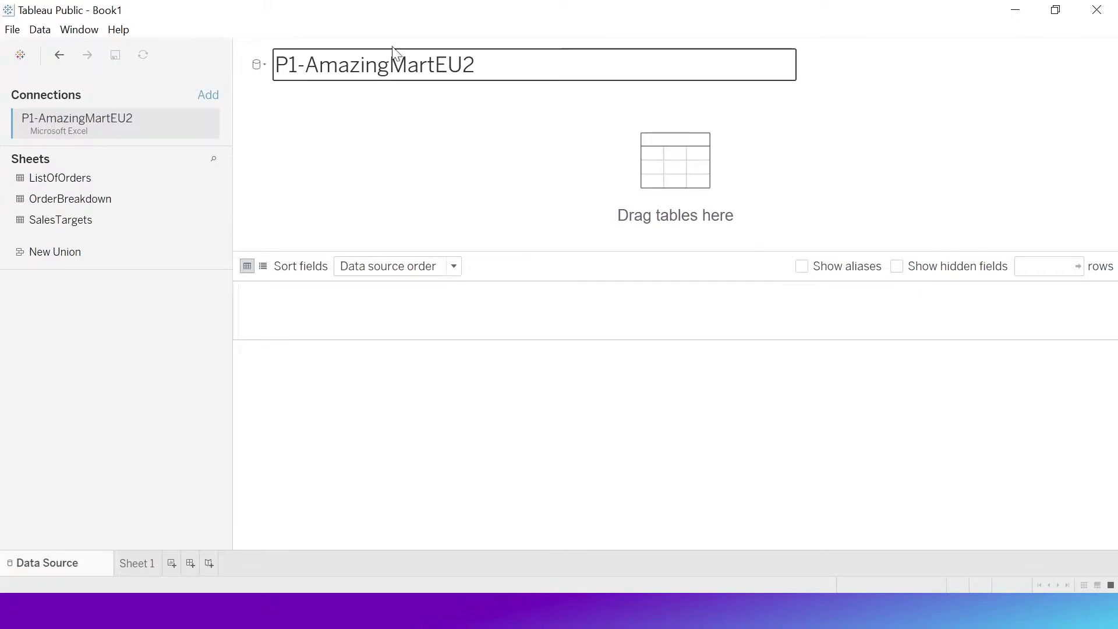
Add a second new data source from the same Excel workbook, P1-AmazingMartEU2.xlsx
left_click(266, 65)
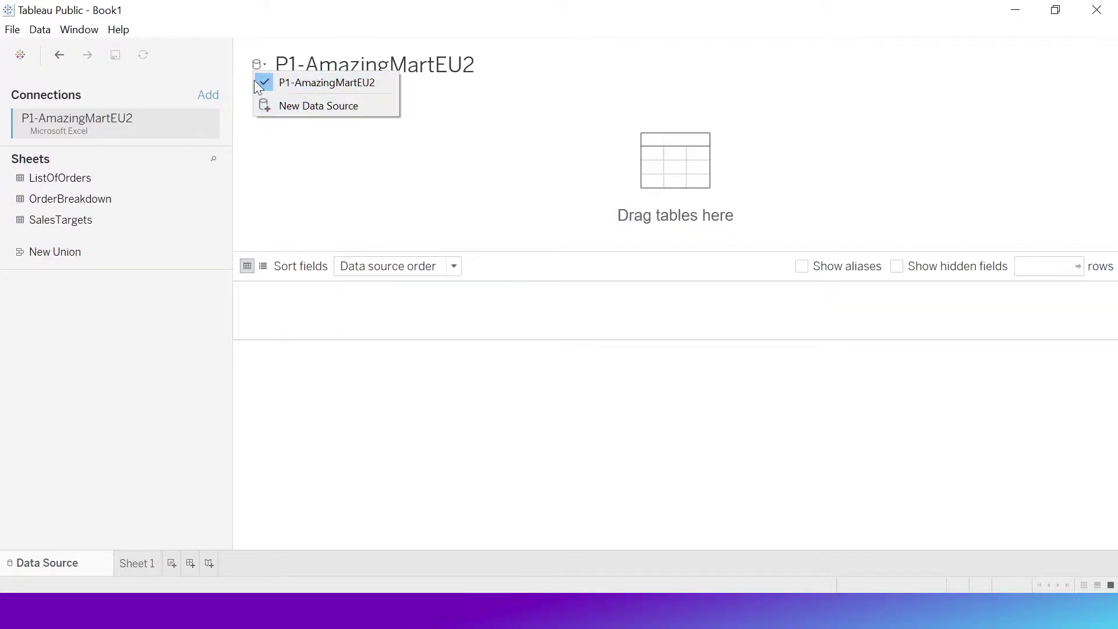
left_click(296, 106)
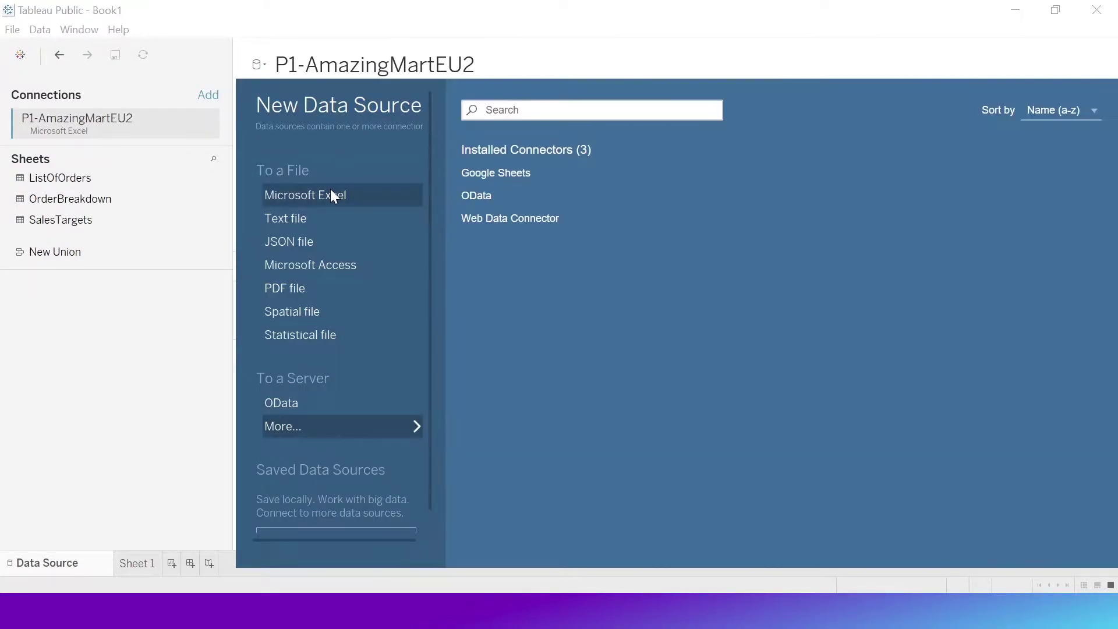
left_click(330, 190)
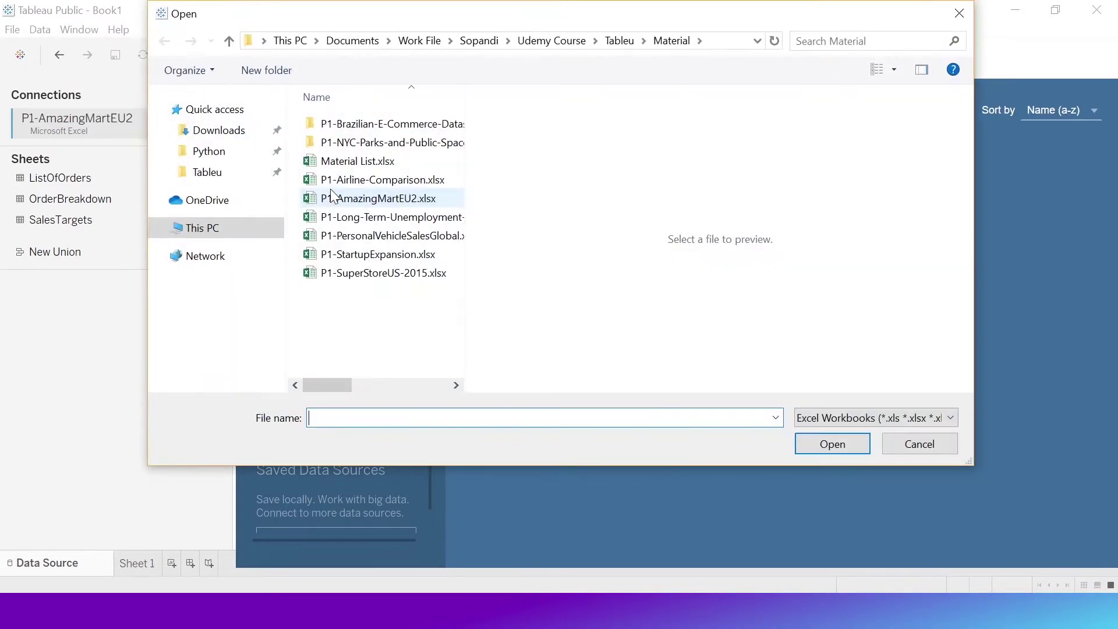
left_click(428, 199)
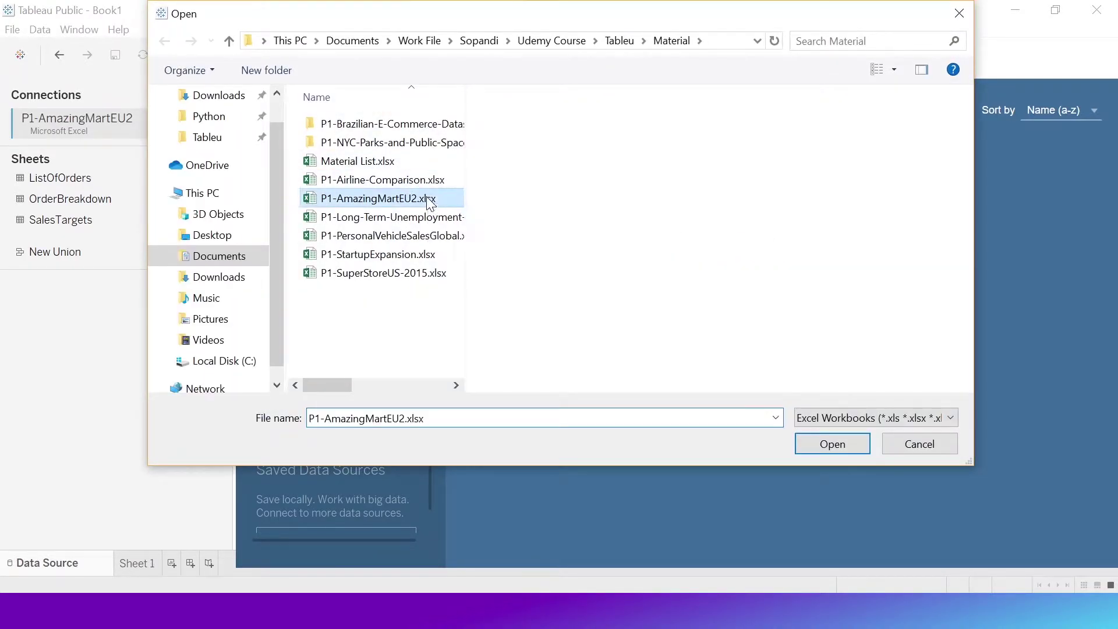
left_click(823, 444)
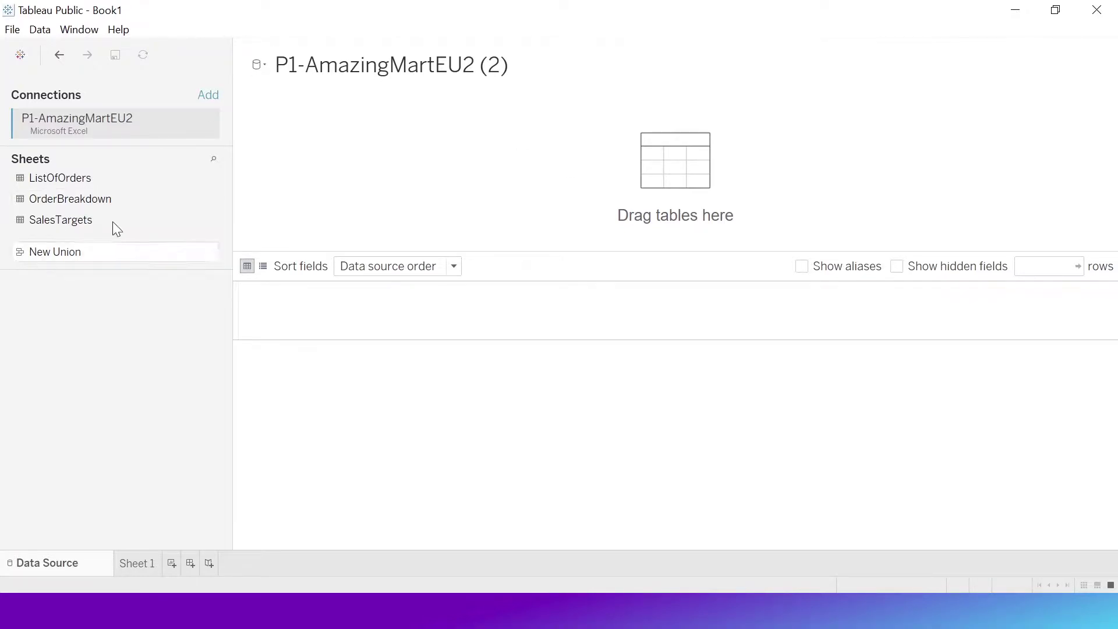
In the P1-AmazingMartEU2 data source, add the ListOfOrders sheet and relate OrderBreakdown to it on Order ID
left_click(258, 64)
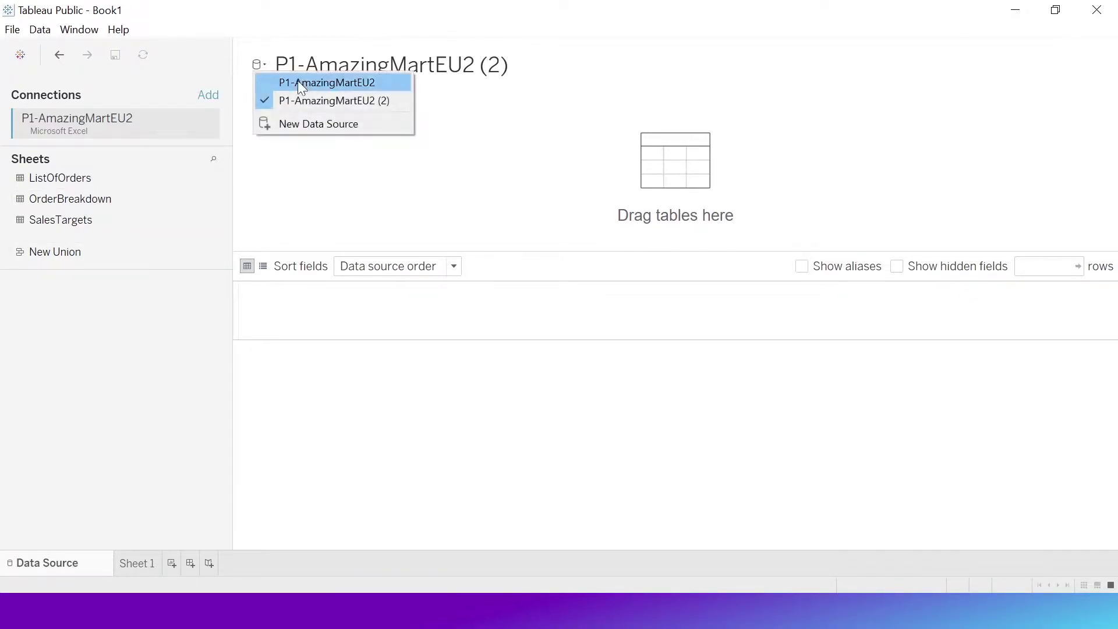
left_click(310, 85)
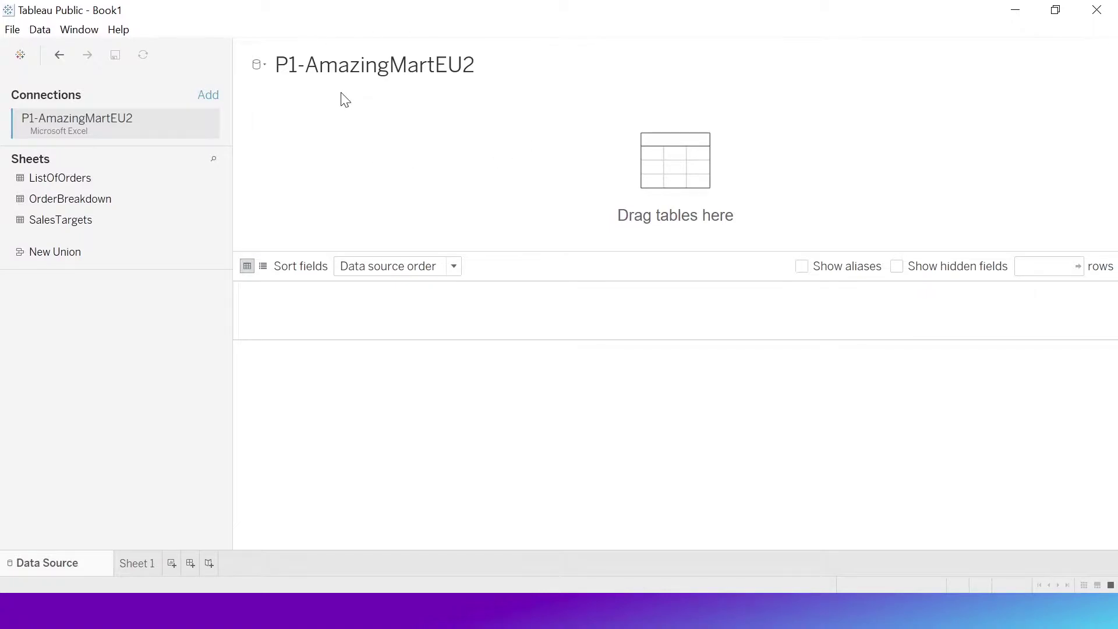
left_click_drag(60, 180, 282, 170)
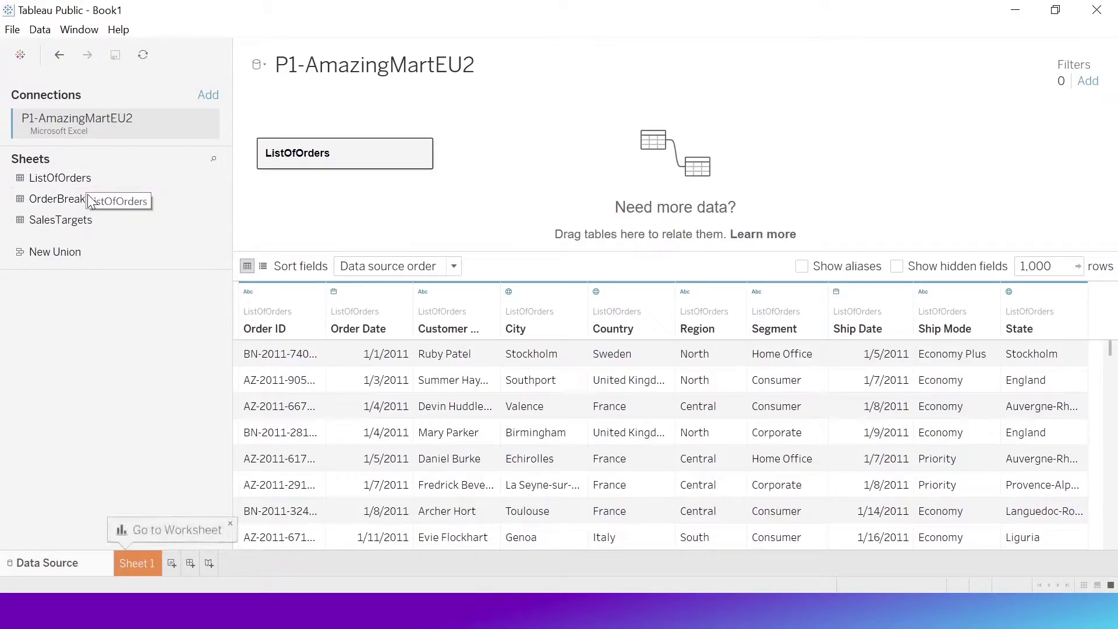
left_click_drag(84, 209, 520, 157)
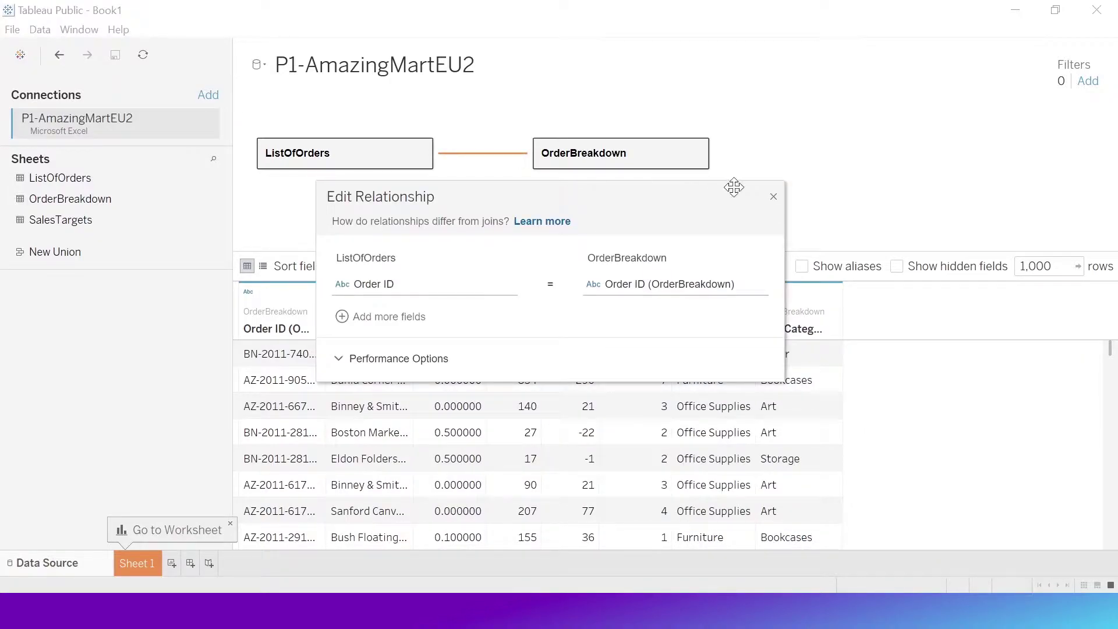
left_click(774, 197)
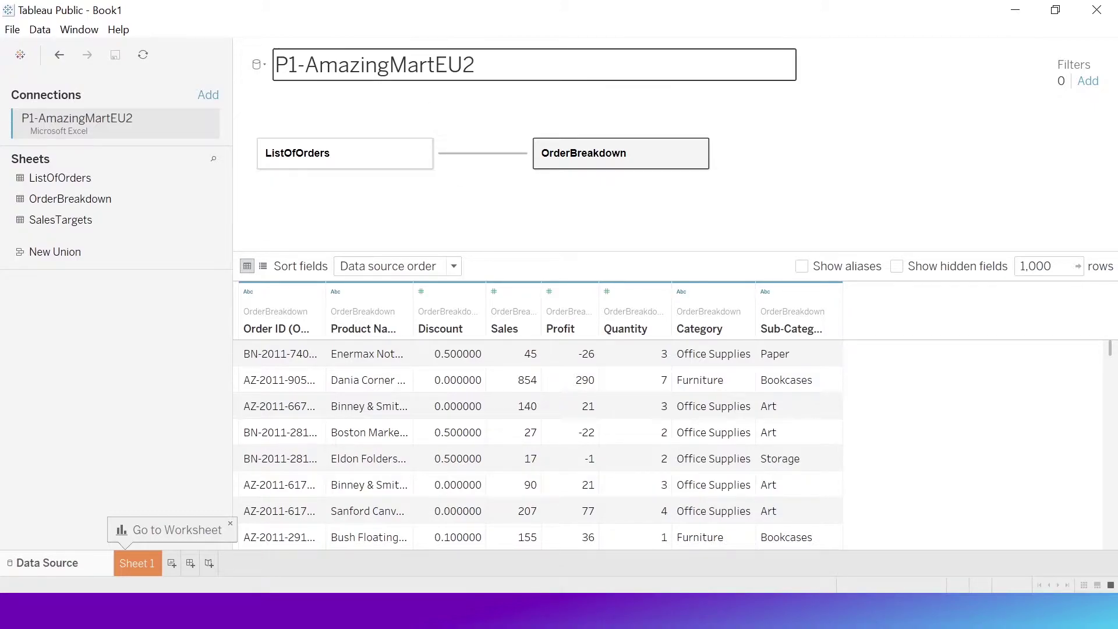
Rename the data source containing ListOfOrders and OrderBreakdown as SalesData
left_click(478, 65)
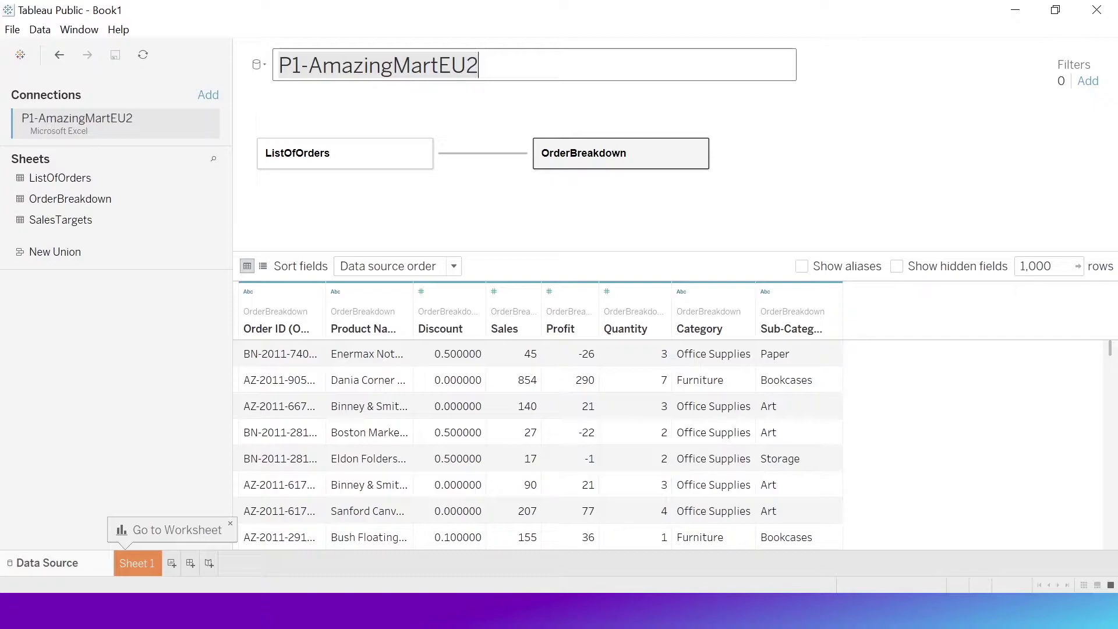
type("OrderD")
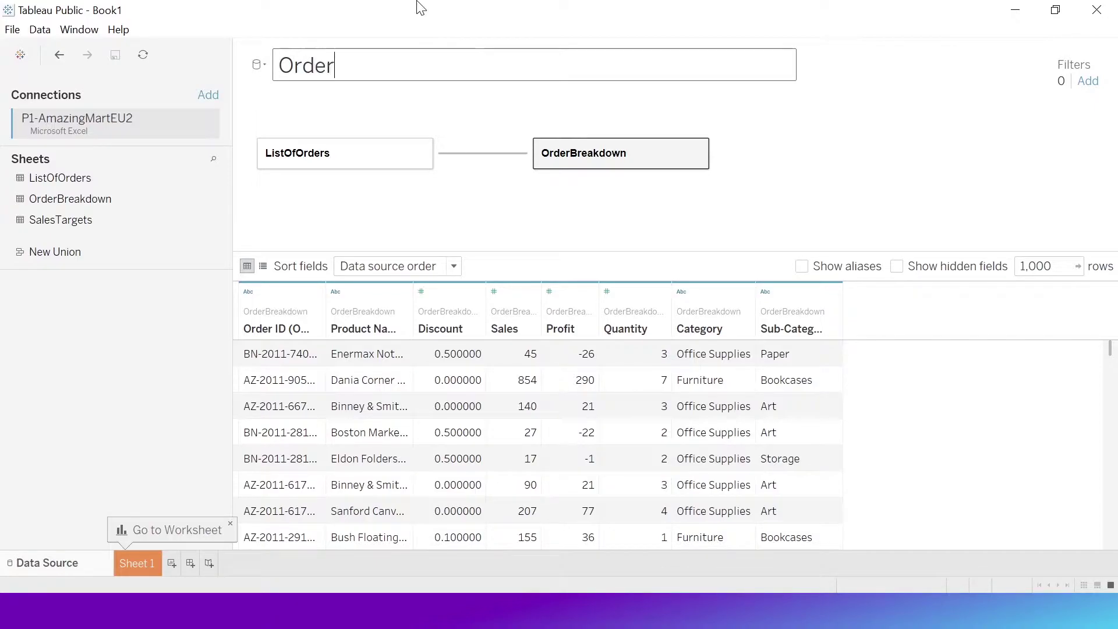
key("BackSpace")
key("BackSpace")
key("BackSpace")
key("BackSpace")
key("BackSpace")
key("BackSpace")
type("SalesData")
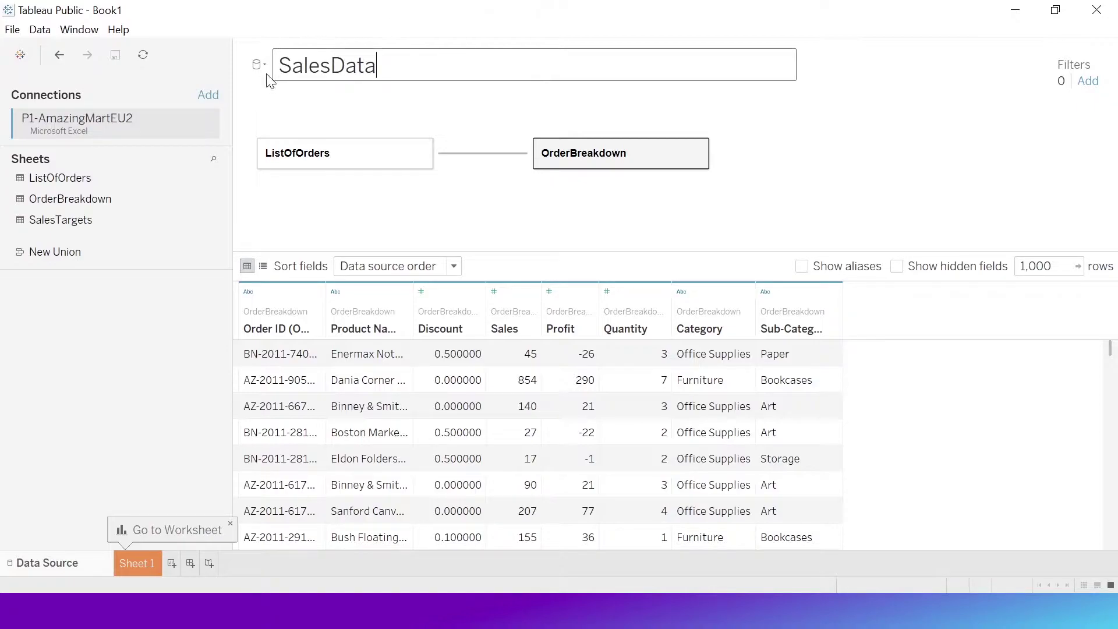
key("Return")
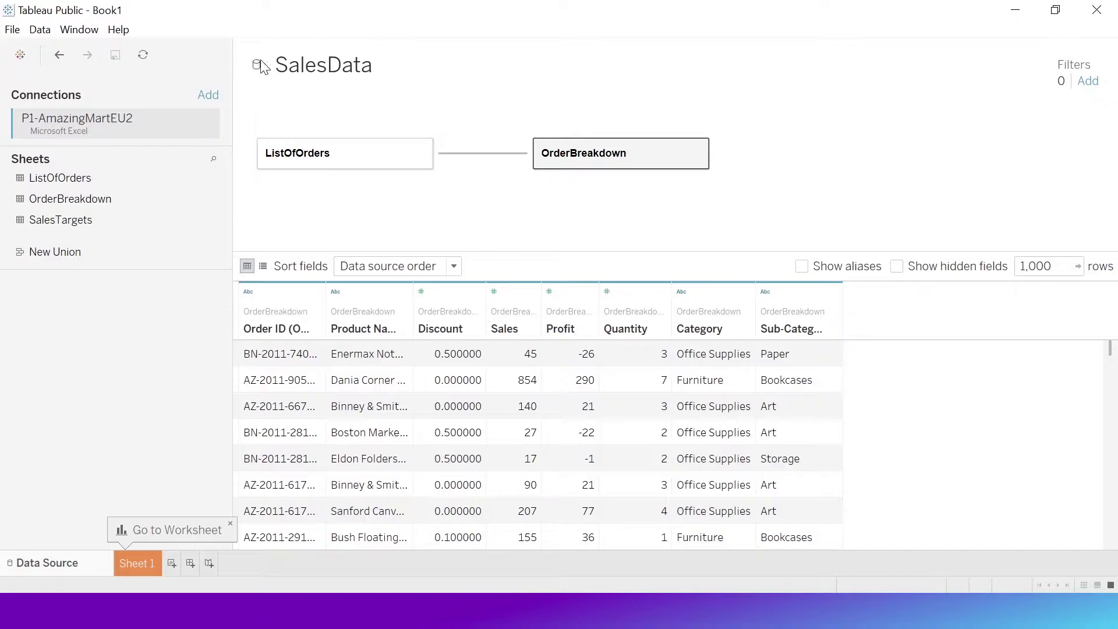
Switch to the P1-AmazingMartEU2 (2) data source and add the SalesTargets sheet to it
left_click(260, 64)
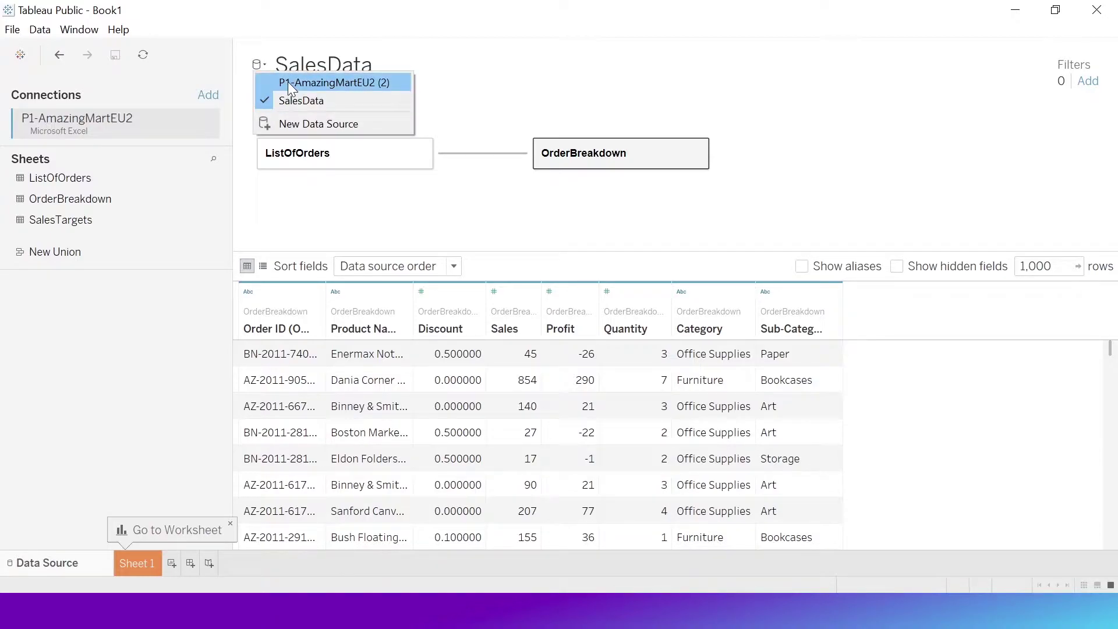
key("Escape")
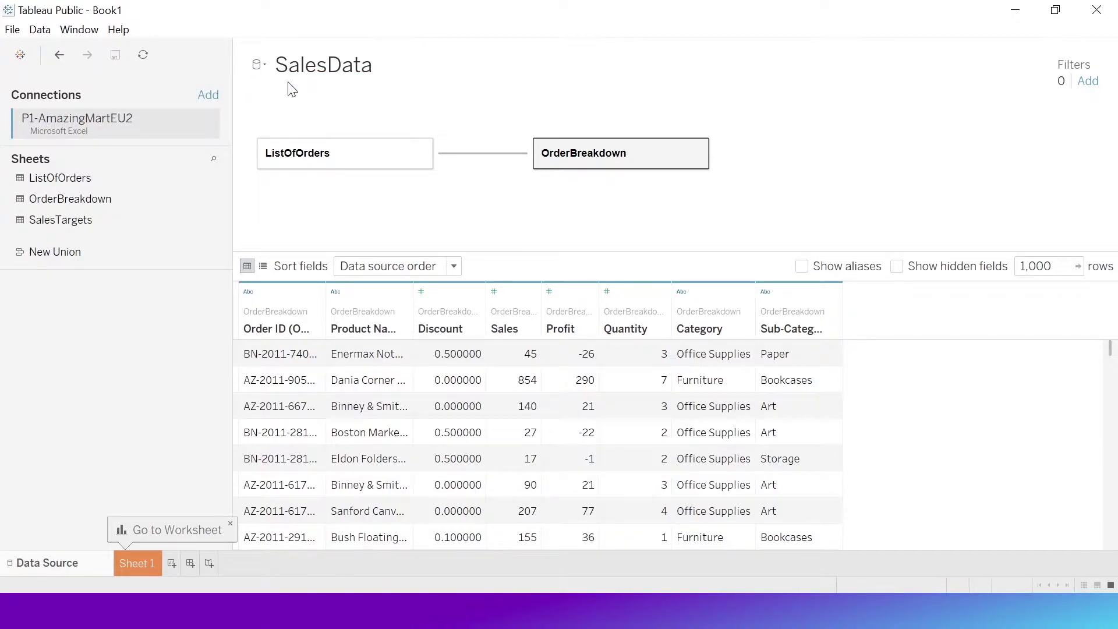
left_click_drag(70, 220, 328, 162)
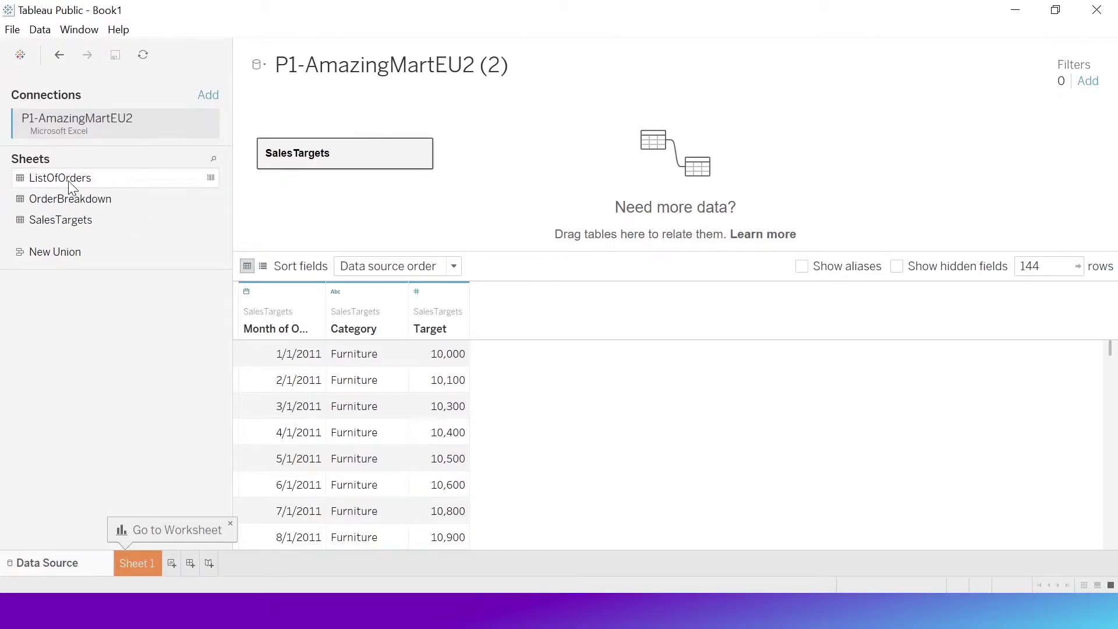
Try relating the ListOfOrders sheet to SalesTargets, and remove it from the data source again
left_click_drag(75, 179, 492, 202)
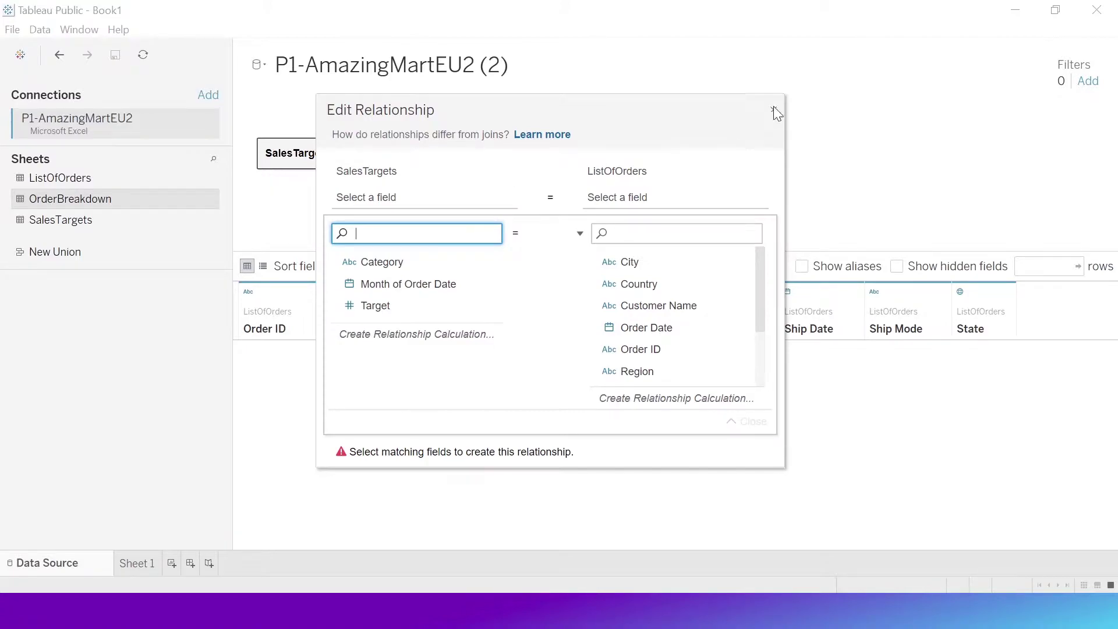
left_click(773, 110)
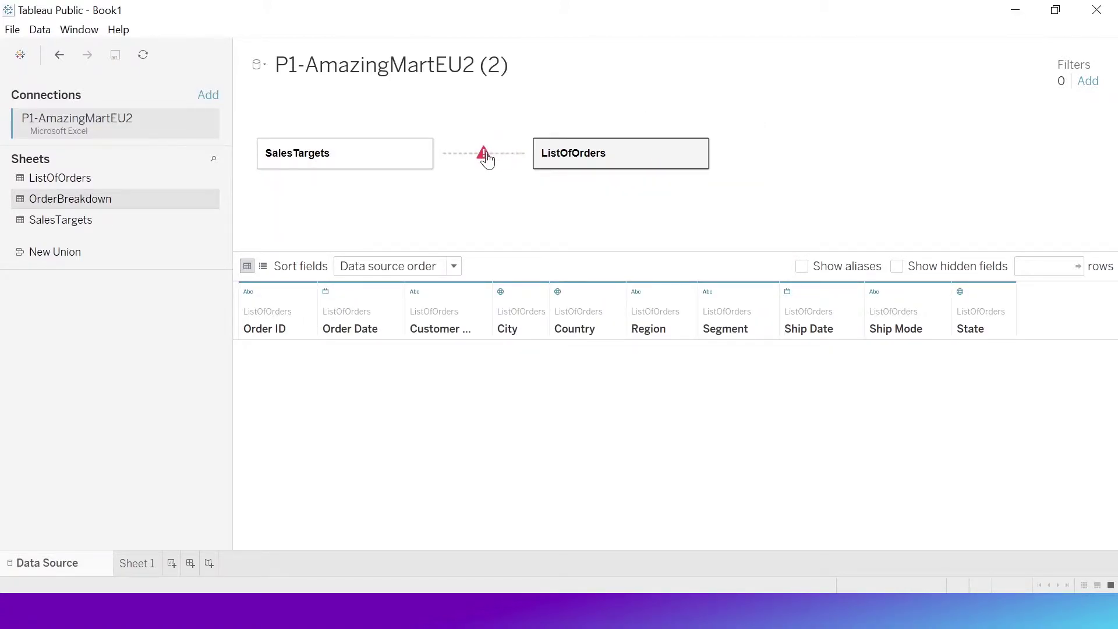
mouse_move(483, 155)
left_click(364, 157)
key("Delete")
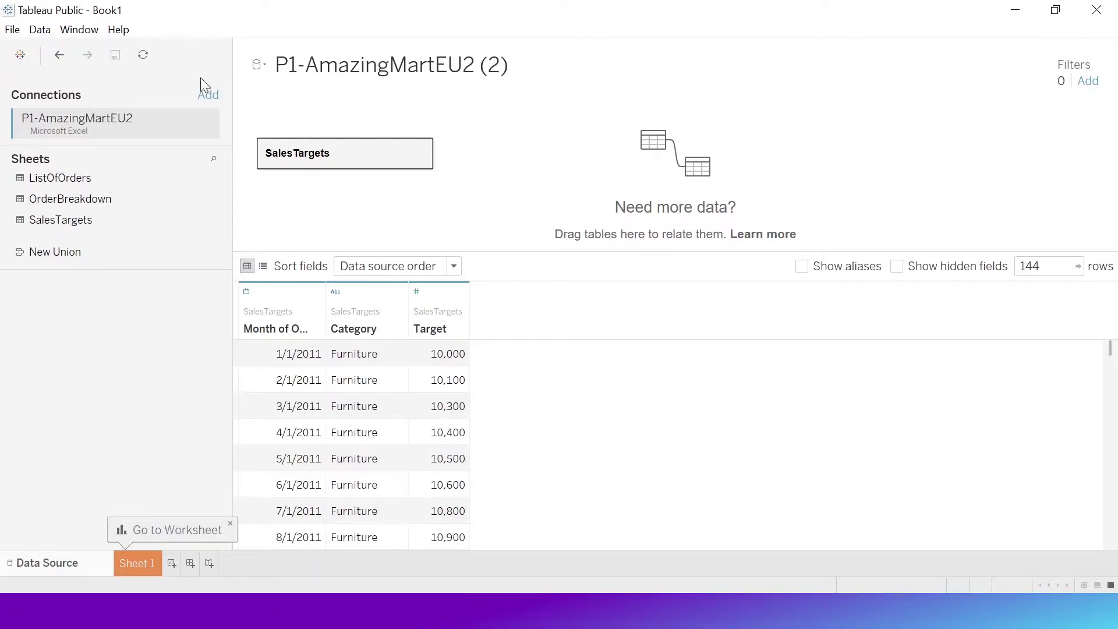
Rename the data source containing only the SalesTargets sheet as SalesTarget
left_click(263, 65)
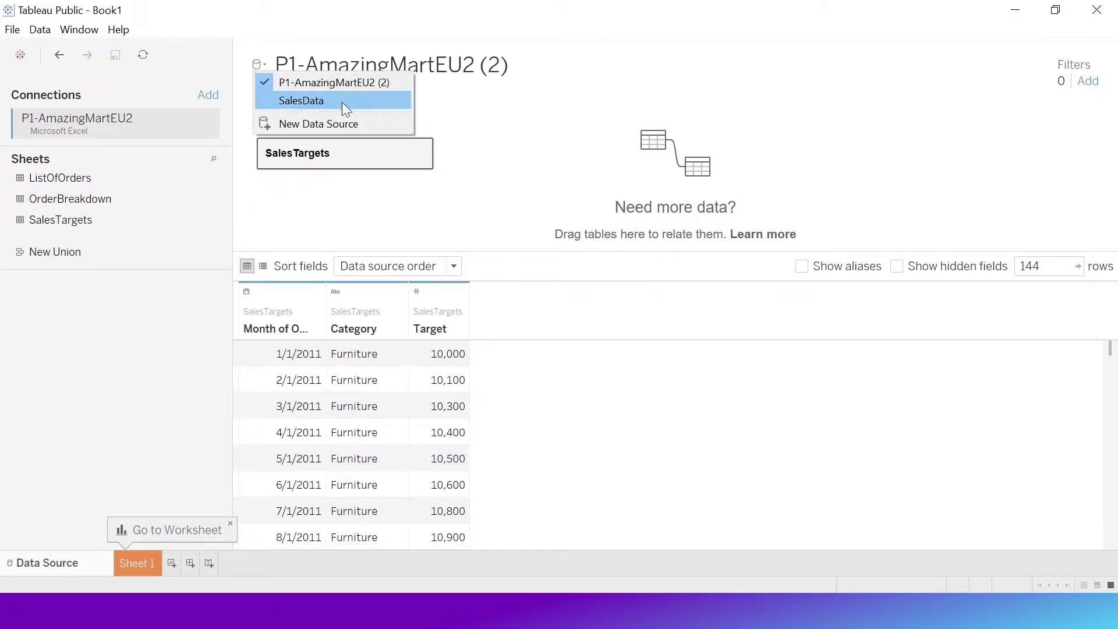
left_click(457, 73)
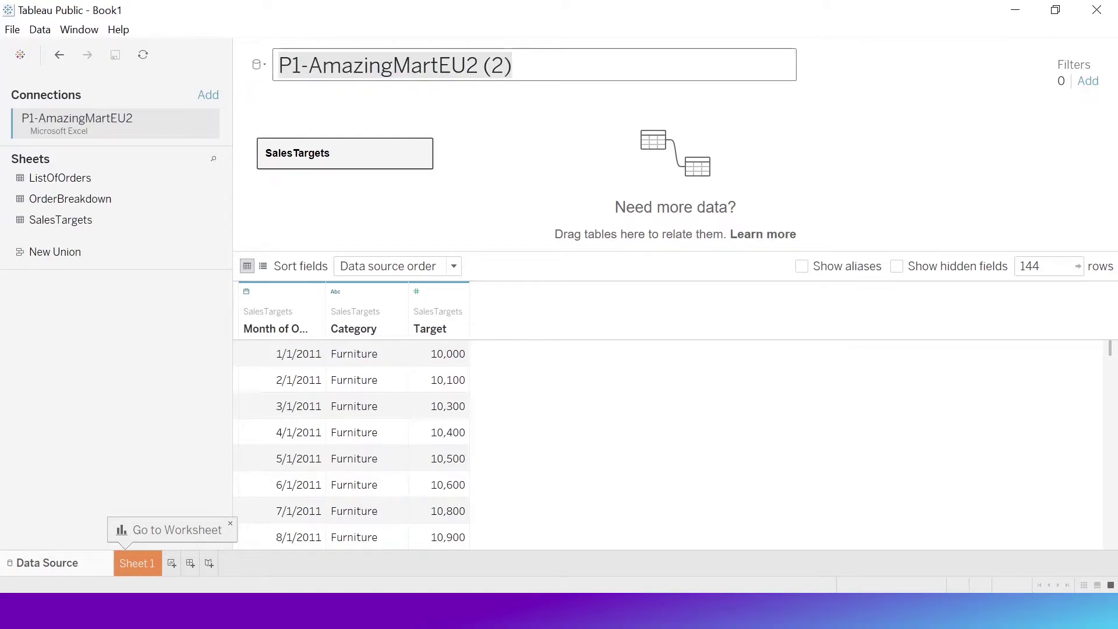
type("Sale")
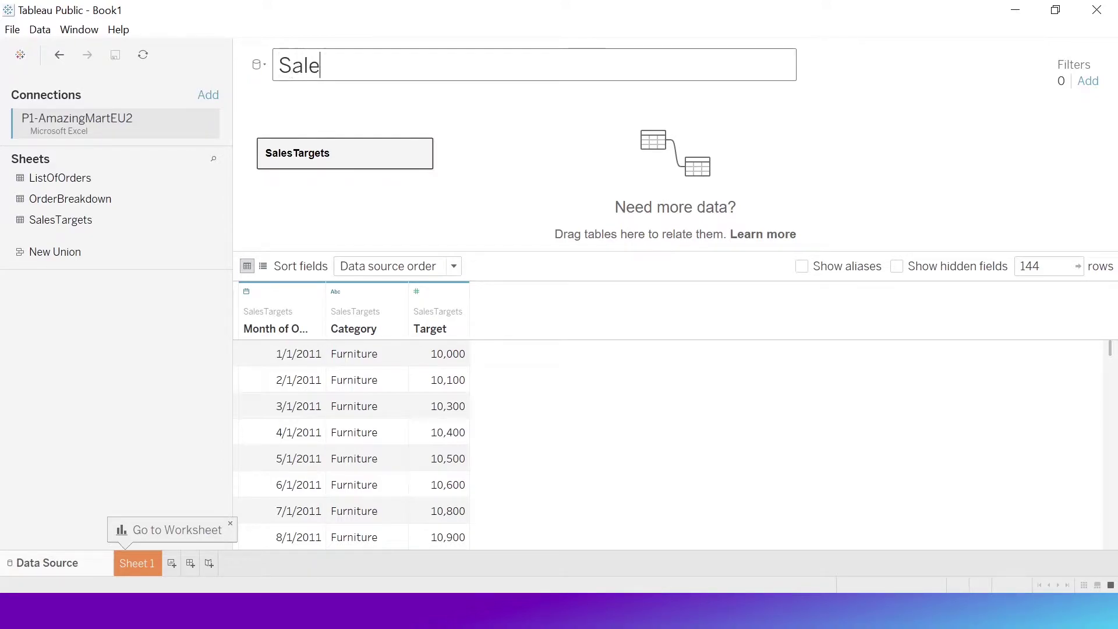
type("sTarget")
key("Return")
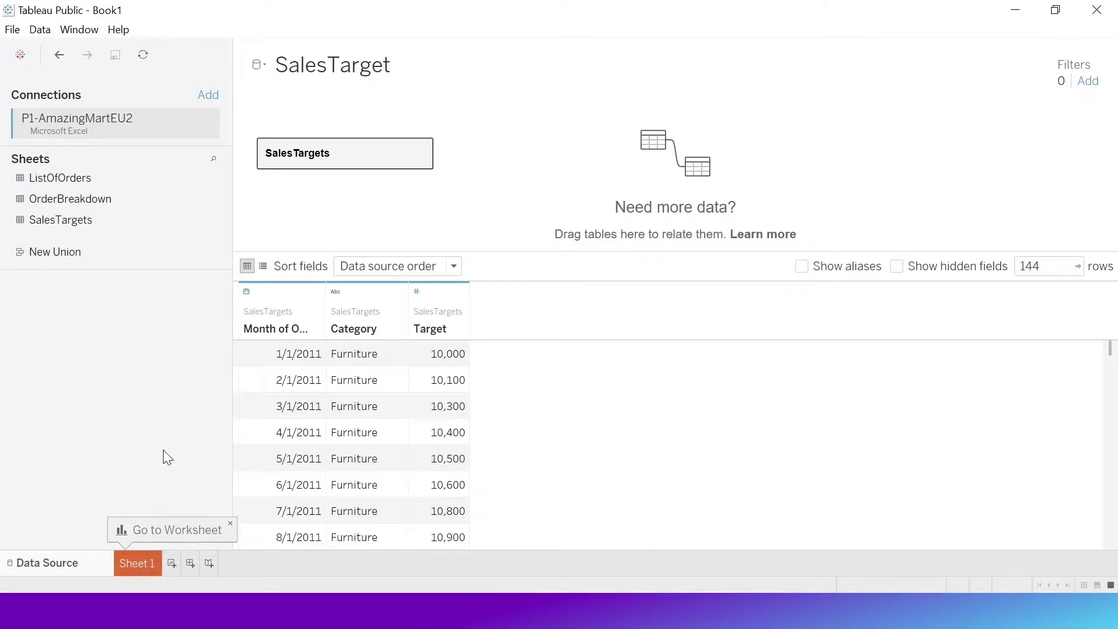
Open Sheet 1 and examine the fields available in the SalesData and SalesTarget data sources
left_click(142, 564)
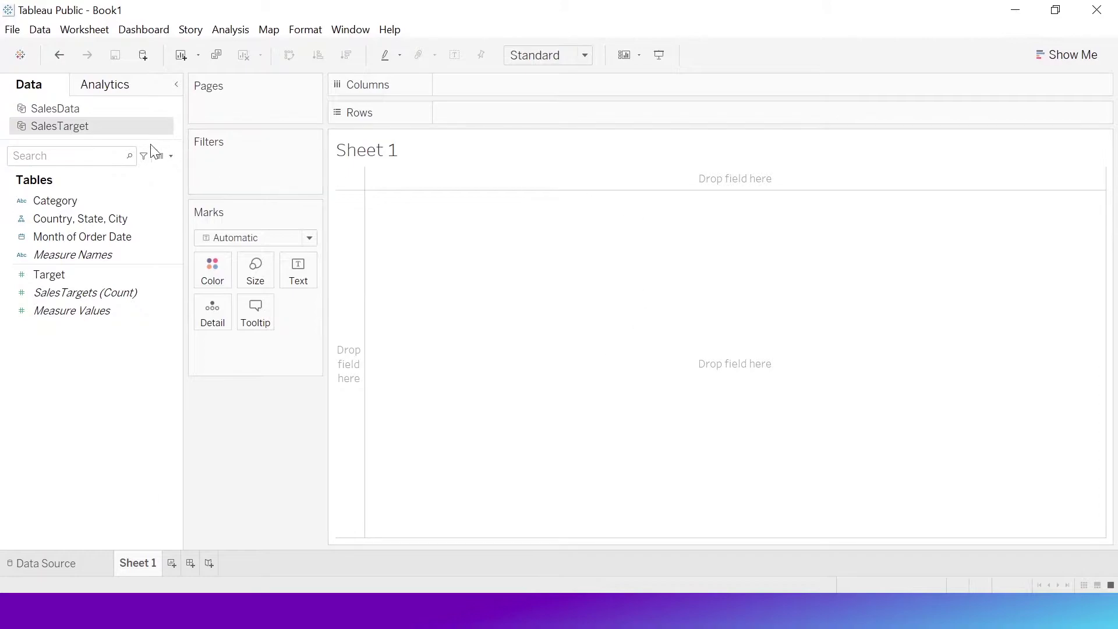
left_click(57, 109)
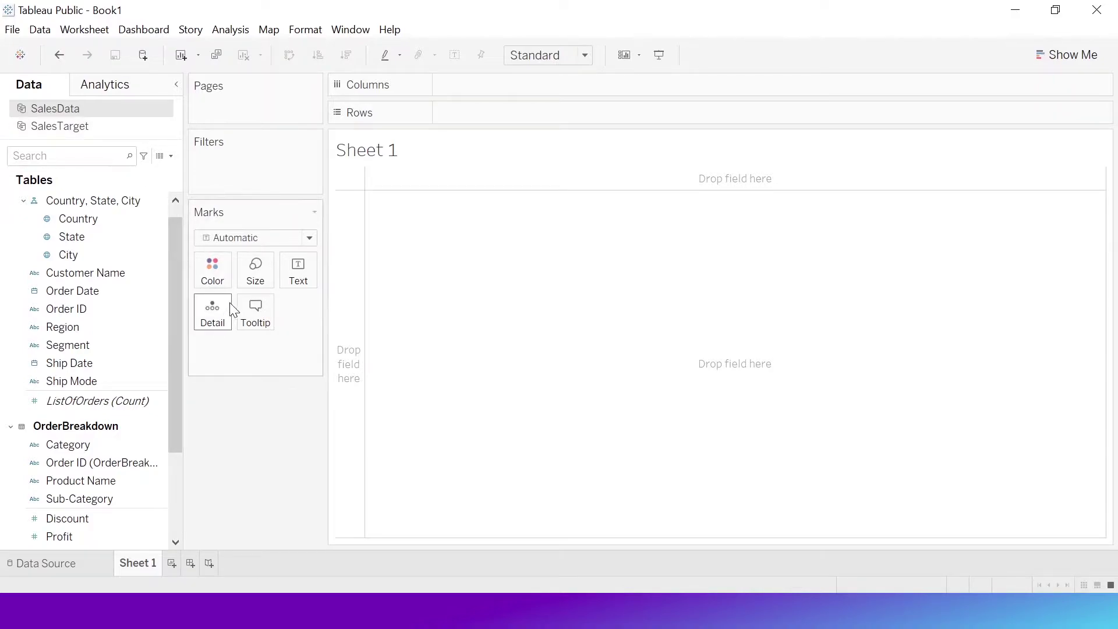
left_click(158, 257)
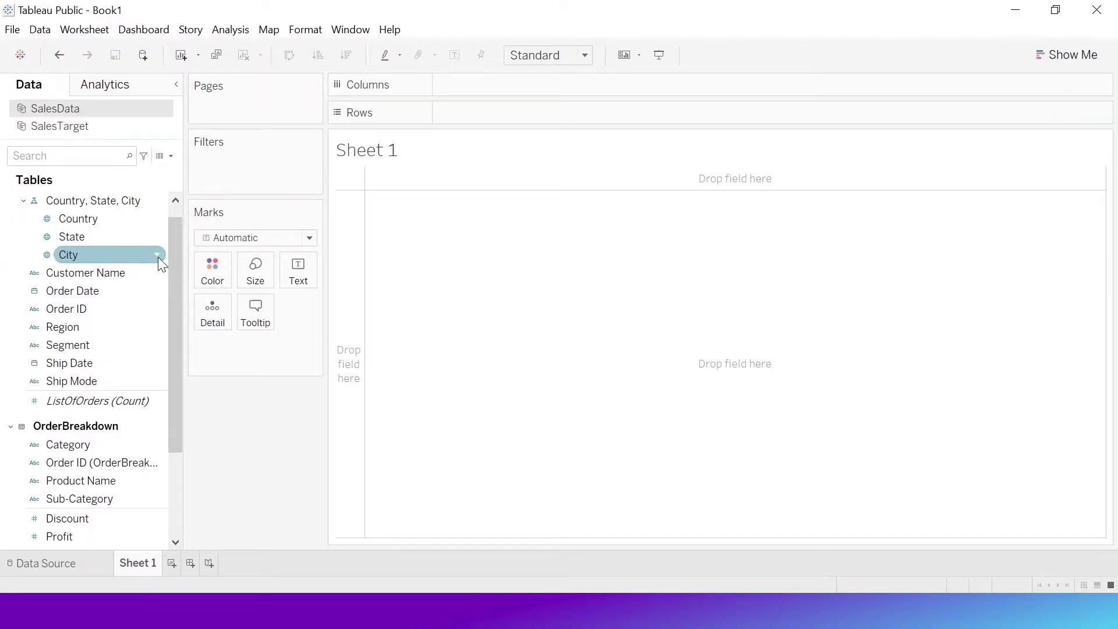
left_click(90, 204)
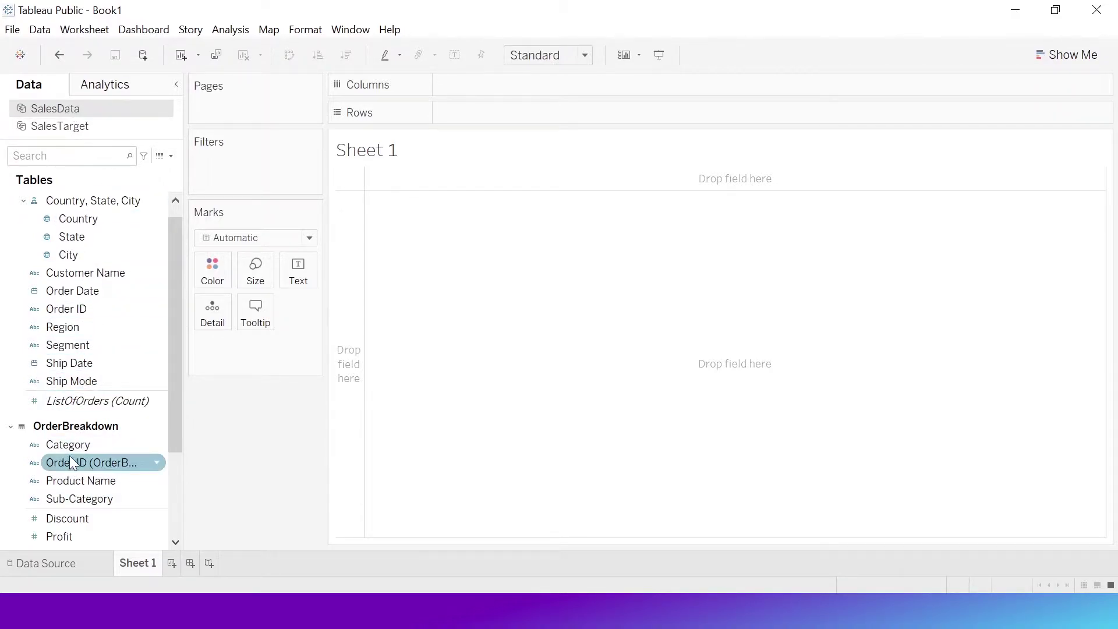
left_click(79, 129)
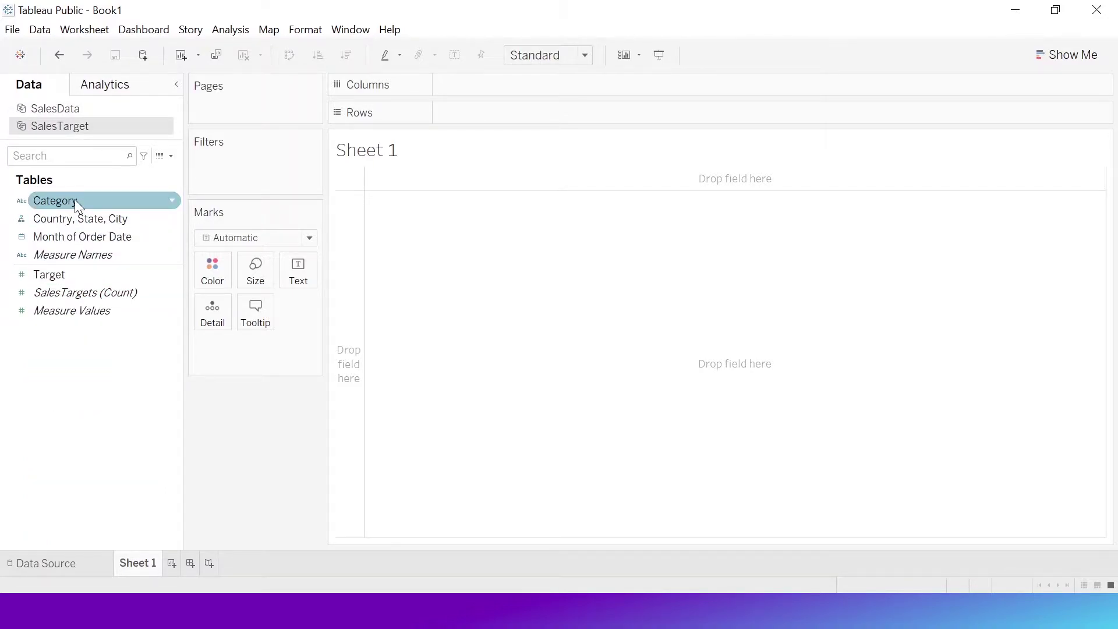
Using the SalesData source, chart Sales by Order Date, with Sales as rows and Order Date as columns
left_click(124, 107)
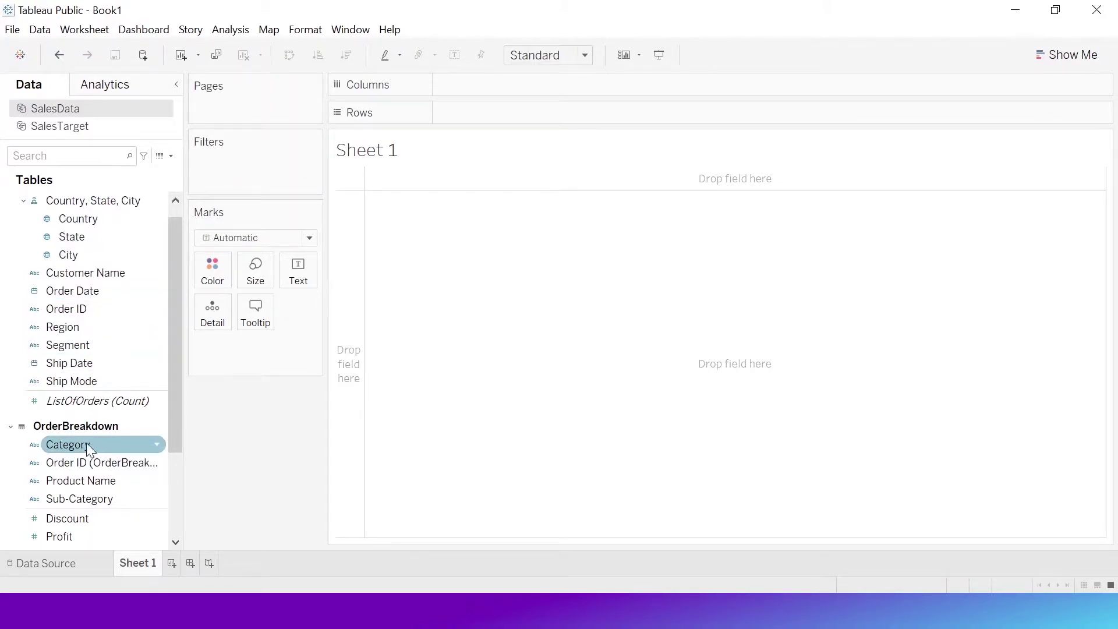
scroll(87, 445, "down", 1)
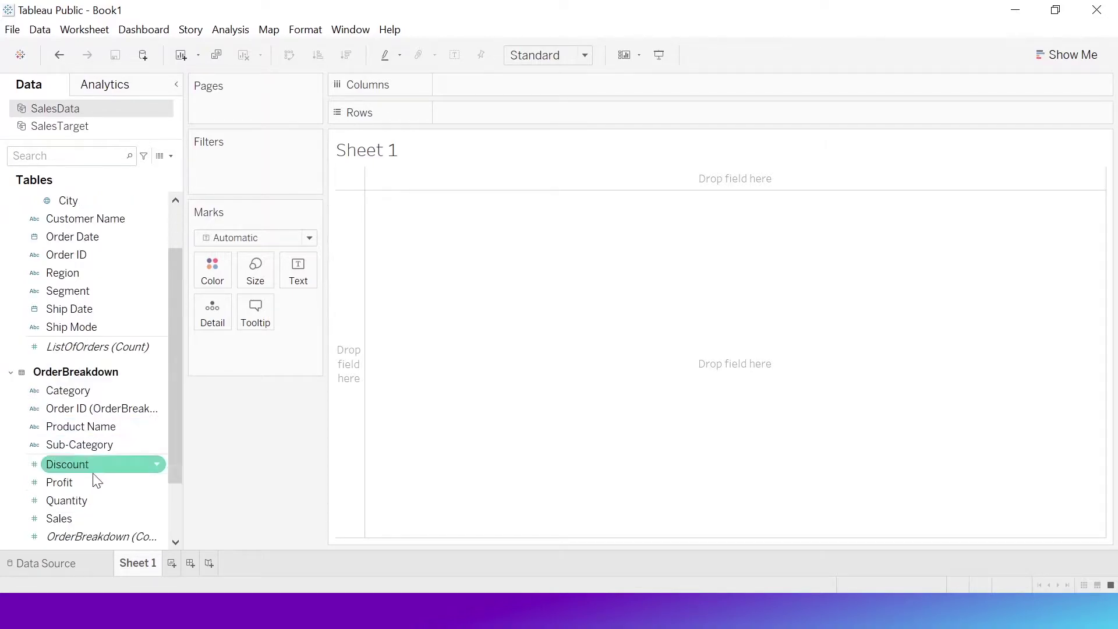
left_click_drag(81, 516, 487, 110)
scroll(96, 222, "up", 1)
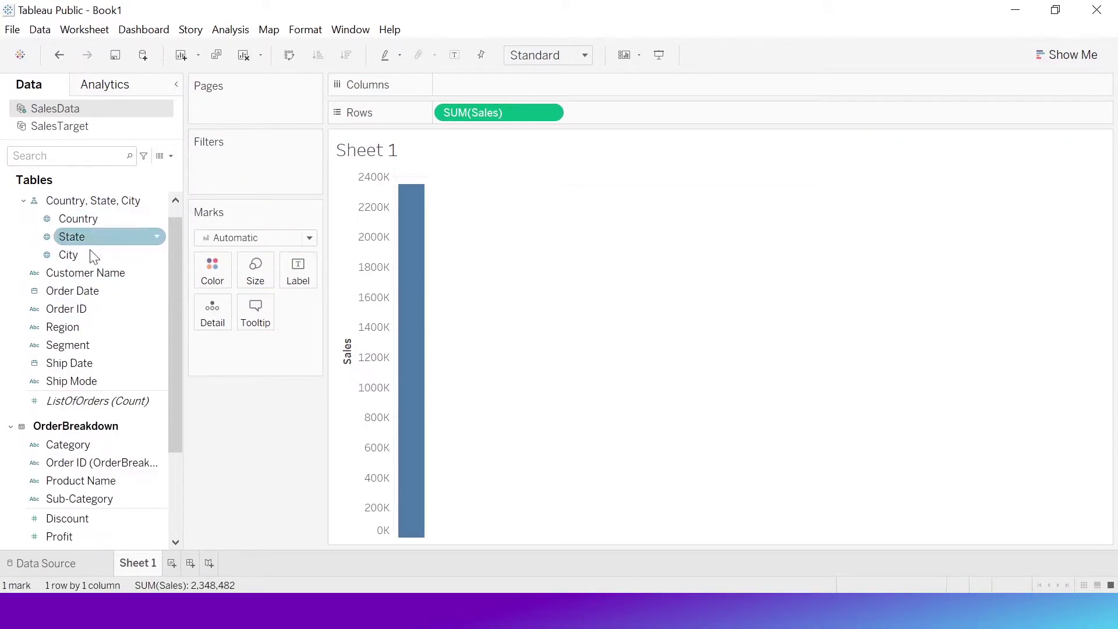
left_click_drag(90, 291, 506, 85)
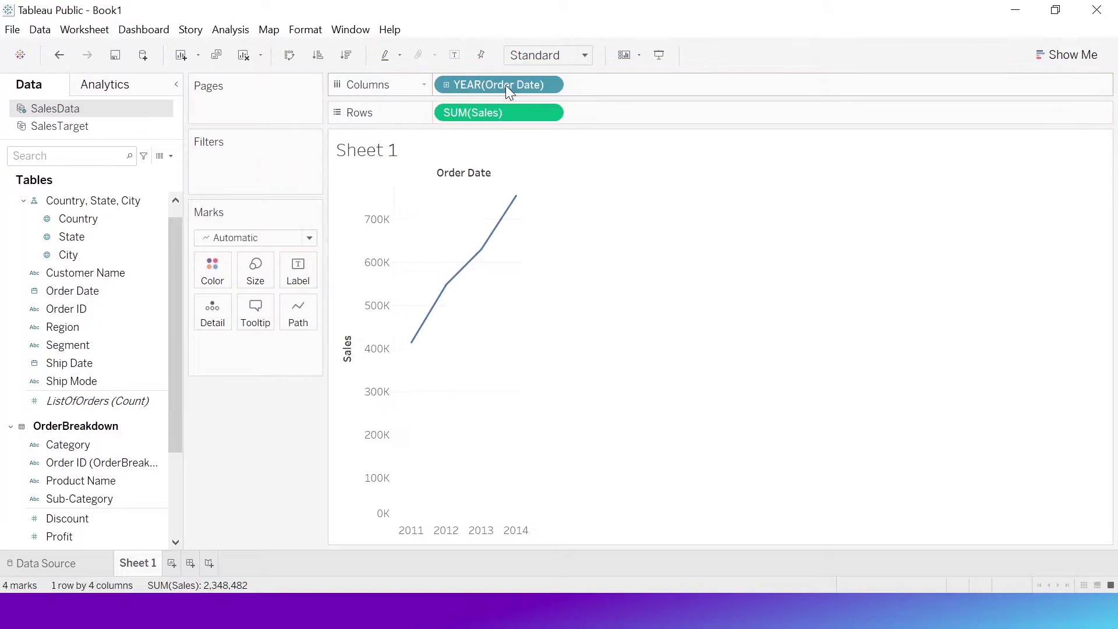
Show Order Date as continuous months in the Sales chart and change the mark type to Bar
left_click(549, 85)
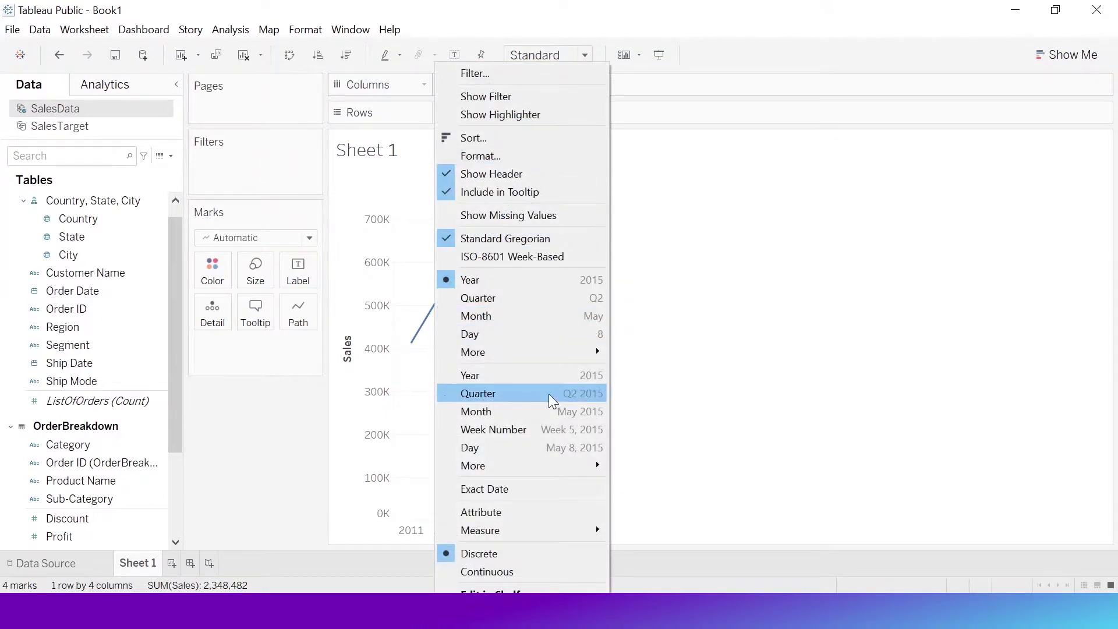
left_click(554, 414)
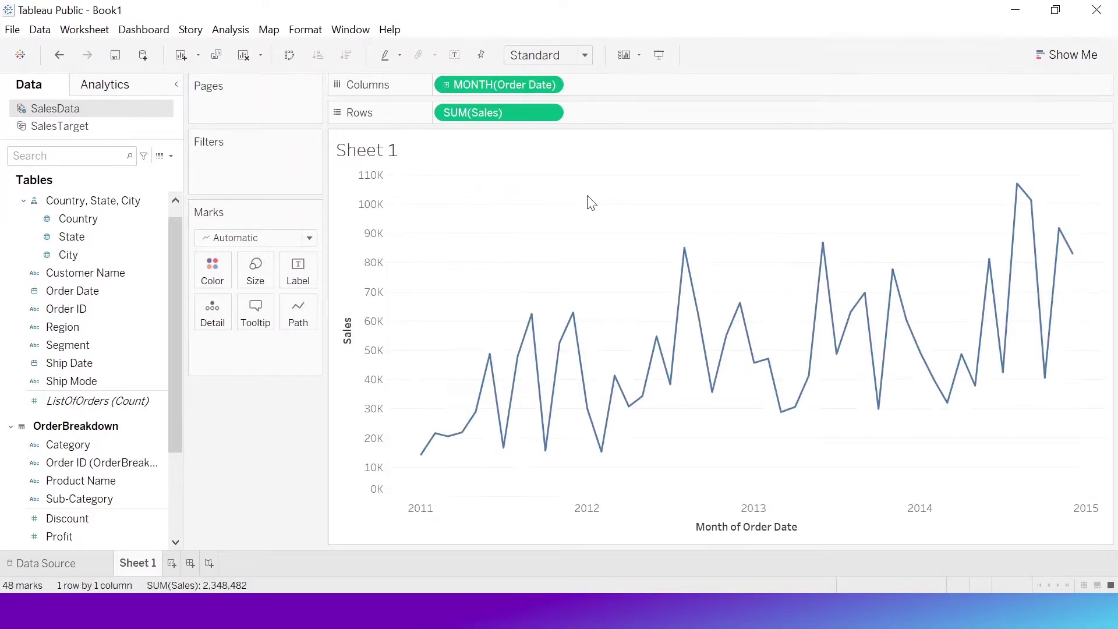
left_click(310, 237)
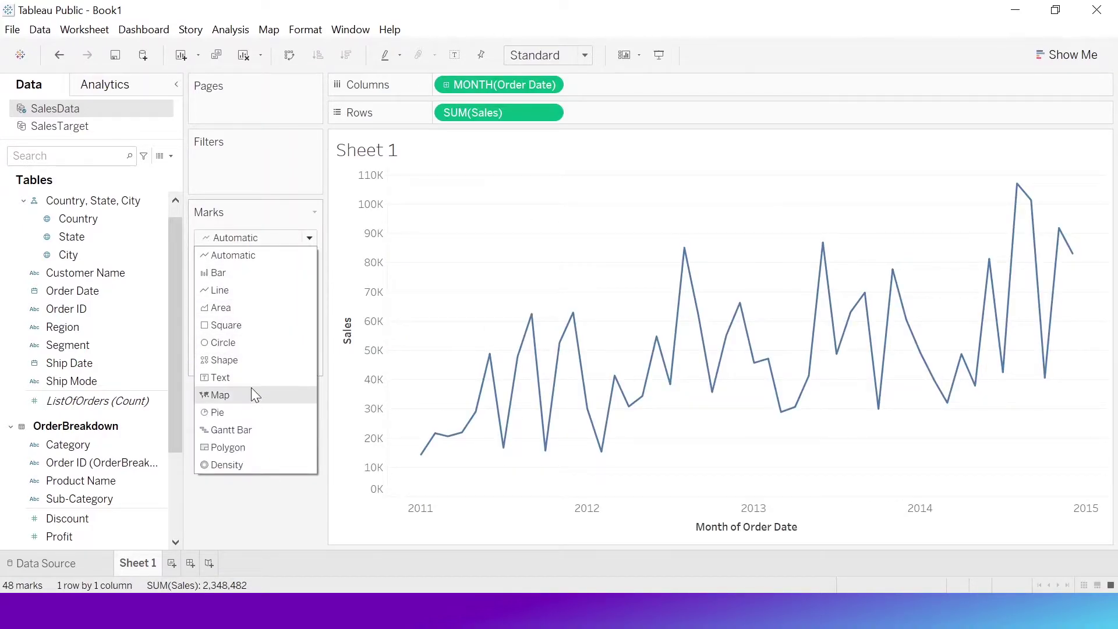
left_click(234, 271)
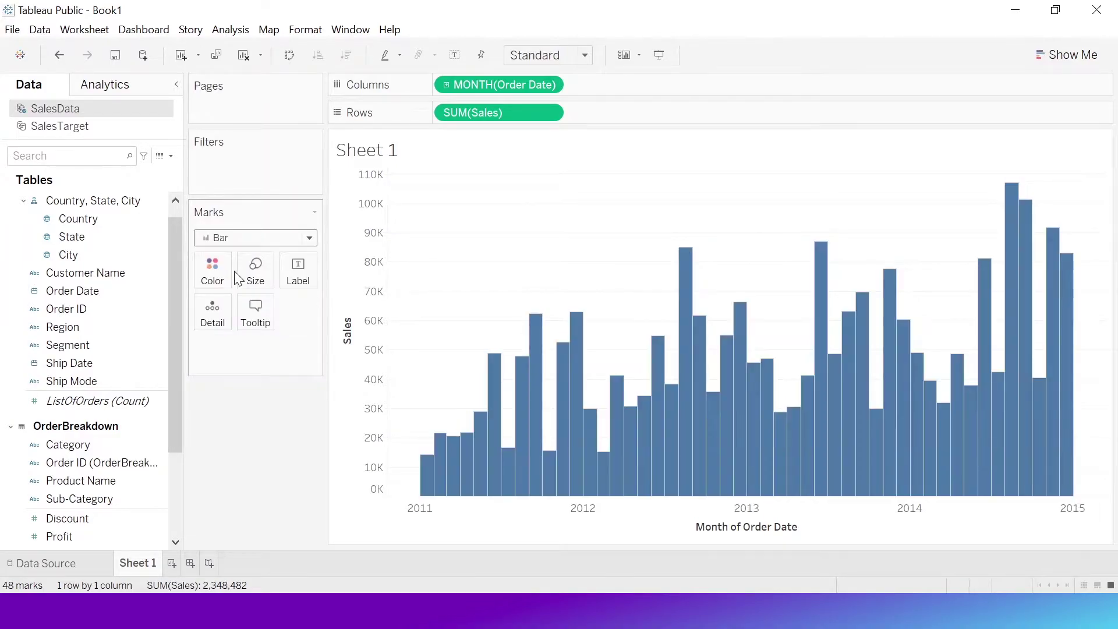
Switch the bar size to Manual and widen the bars so that narrow gaps remain between the months
left_click(256, 272)
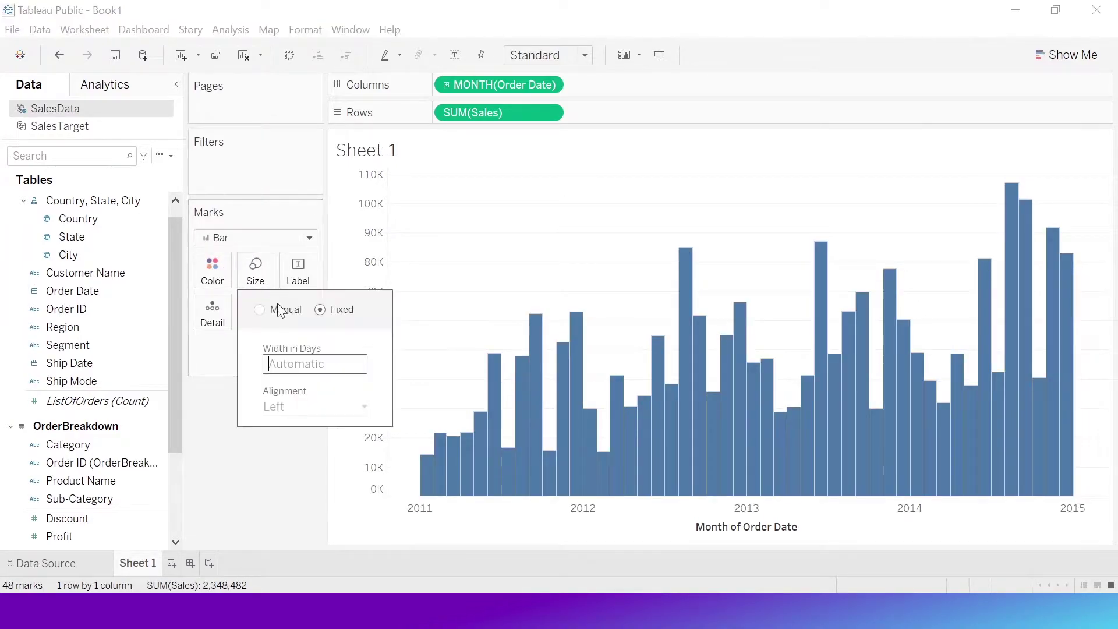
left_click(259, 309)
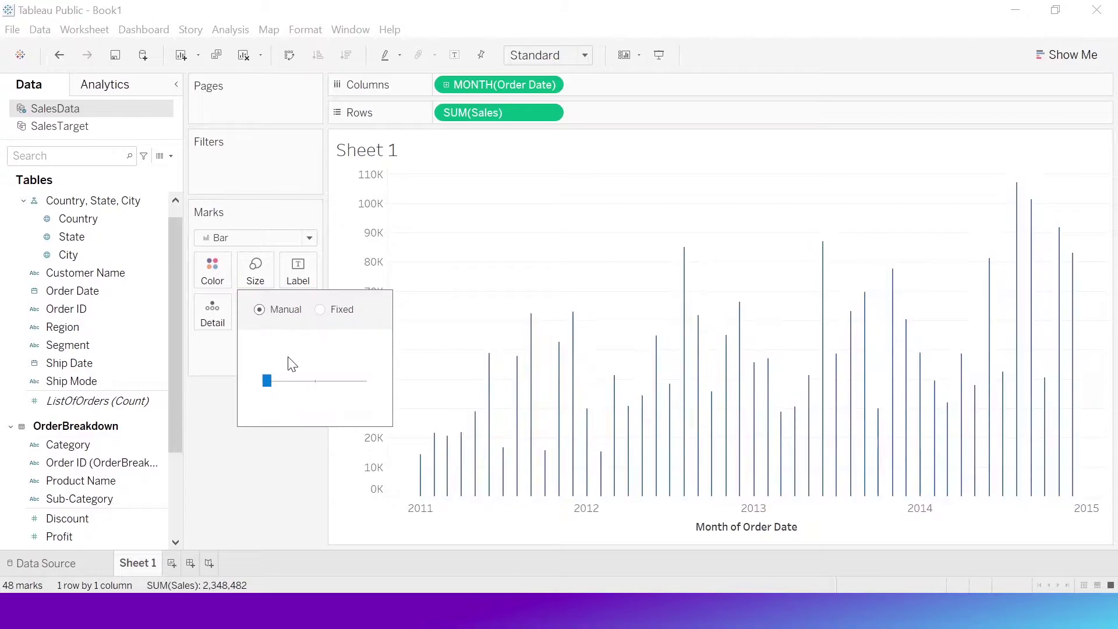
left_click_drag(267, 382, 330, 383)
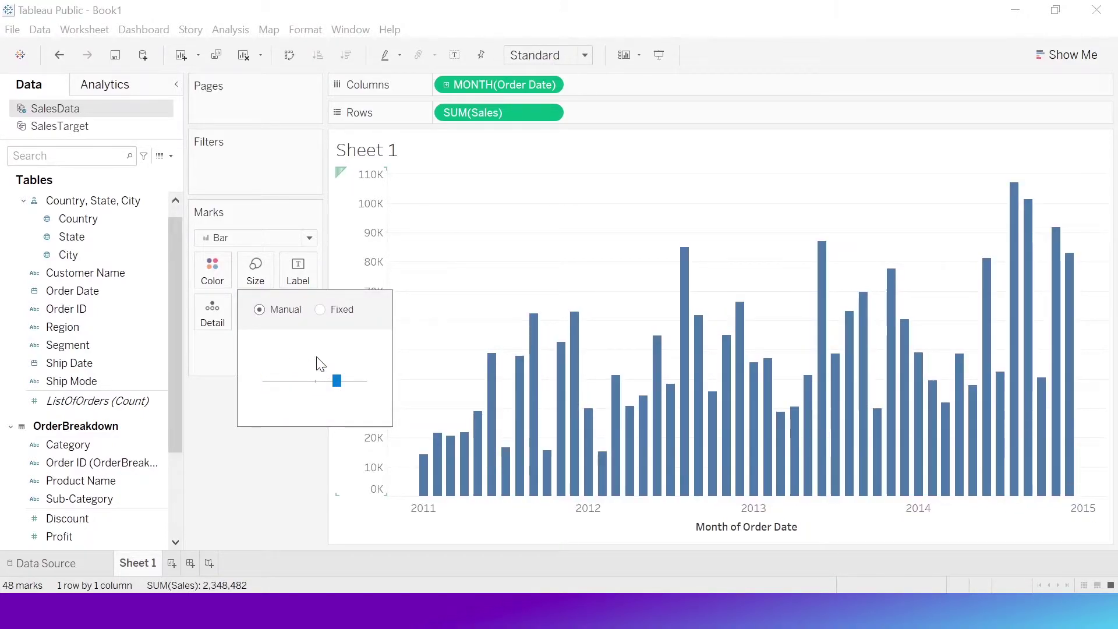
left_click(213, 356)
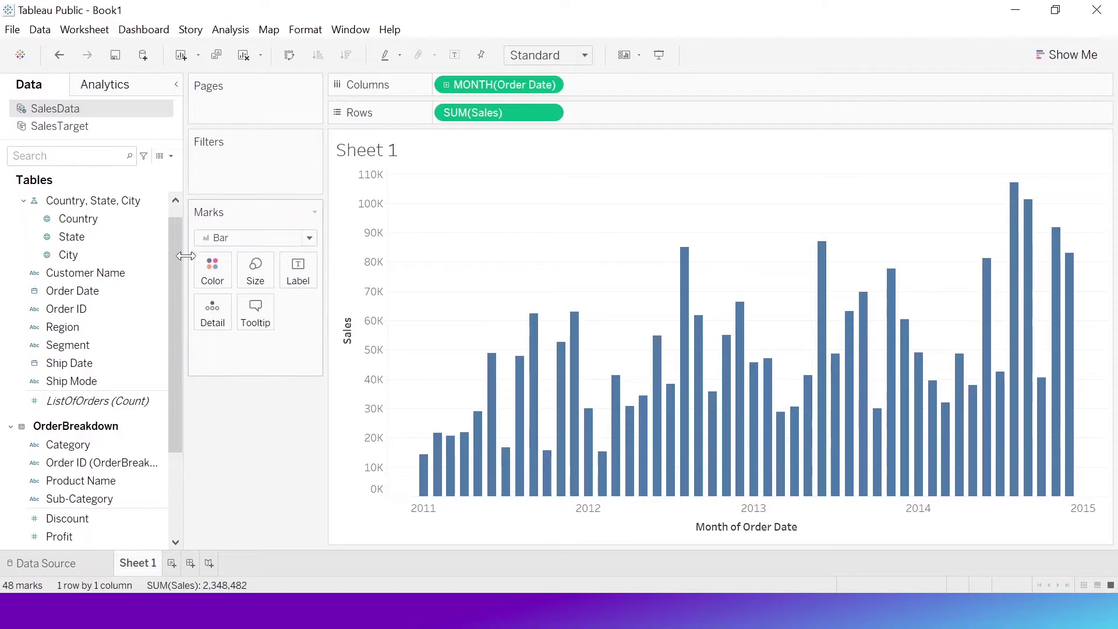
Try adding Target from the SalesTarget data source to the rows beside Sales, and remove it from the view again
scroll(173, 243, "up", 1)
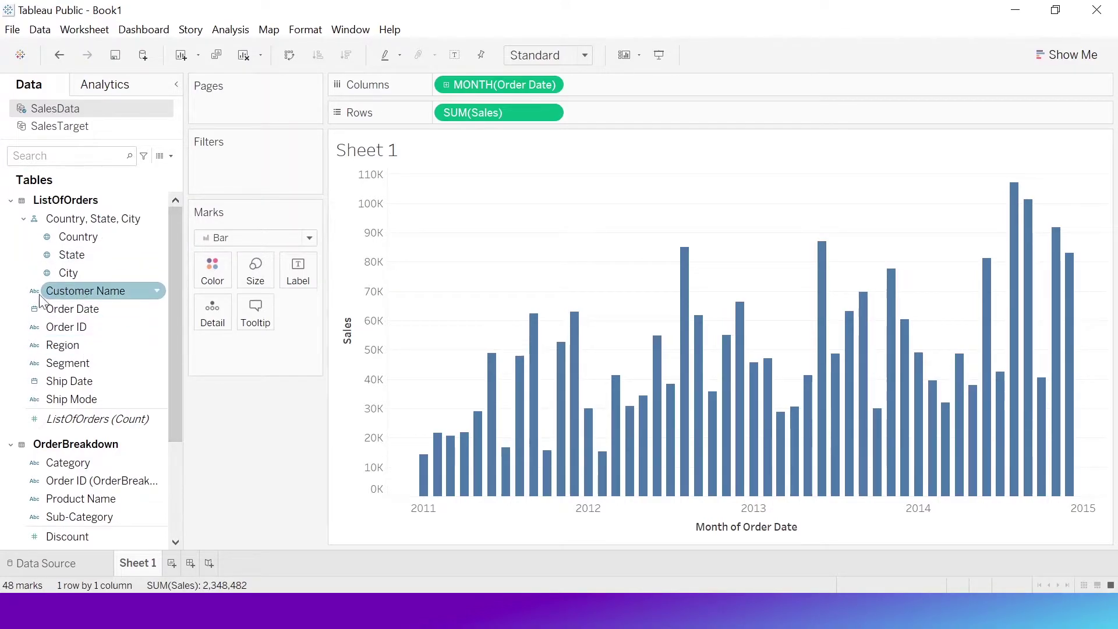
left_click_drag(82, 464, 56, 358)
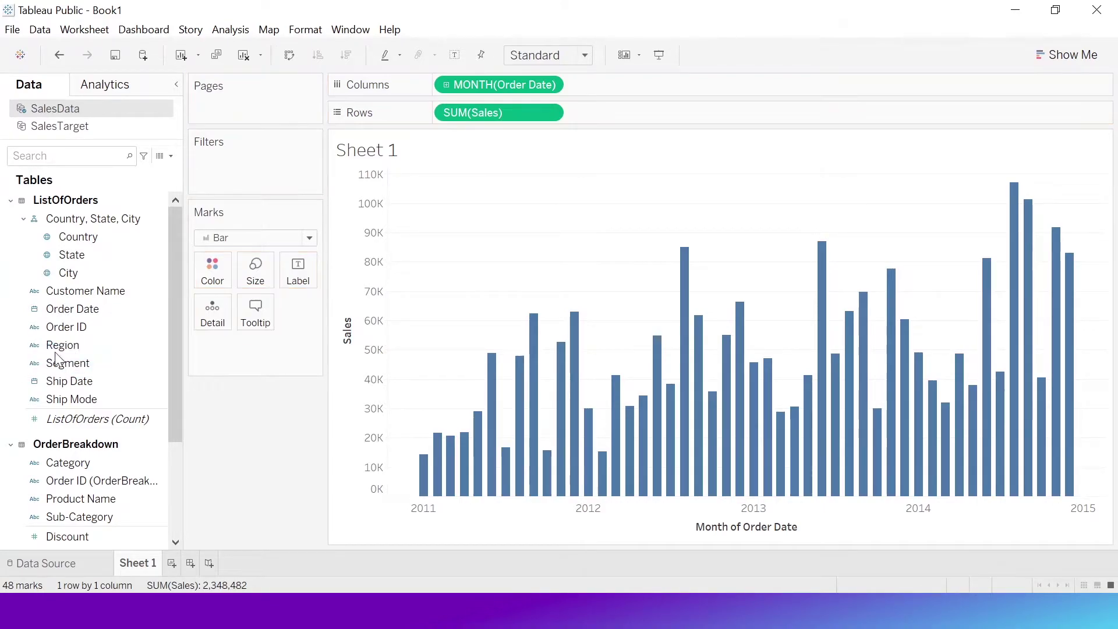
left_click(76, 129)
left_click(58, 215)
left_click(145, 200)
left_click(163, 218)
left_click_drag(64, 274, 644, 106)
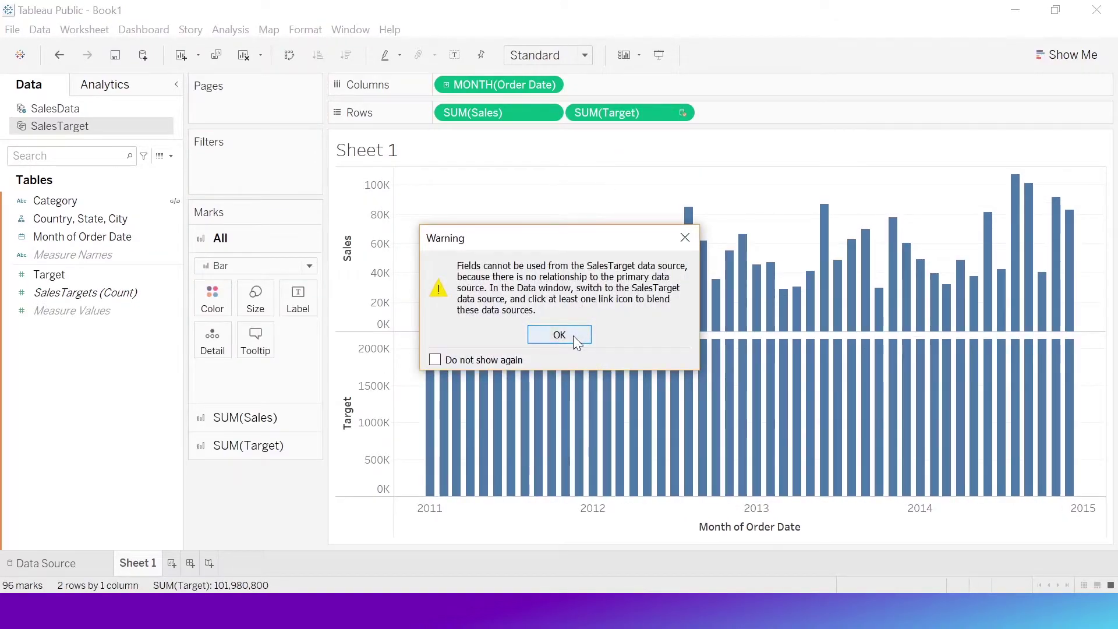
left_click(559, 335)
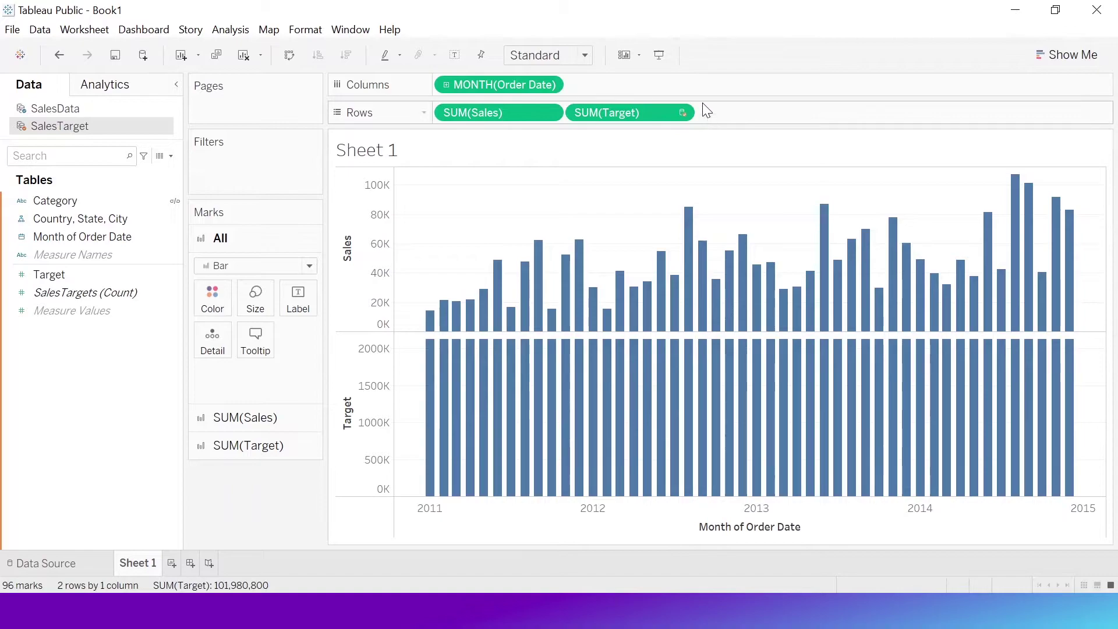
mouse_move(429, 394)
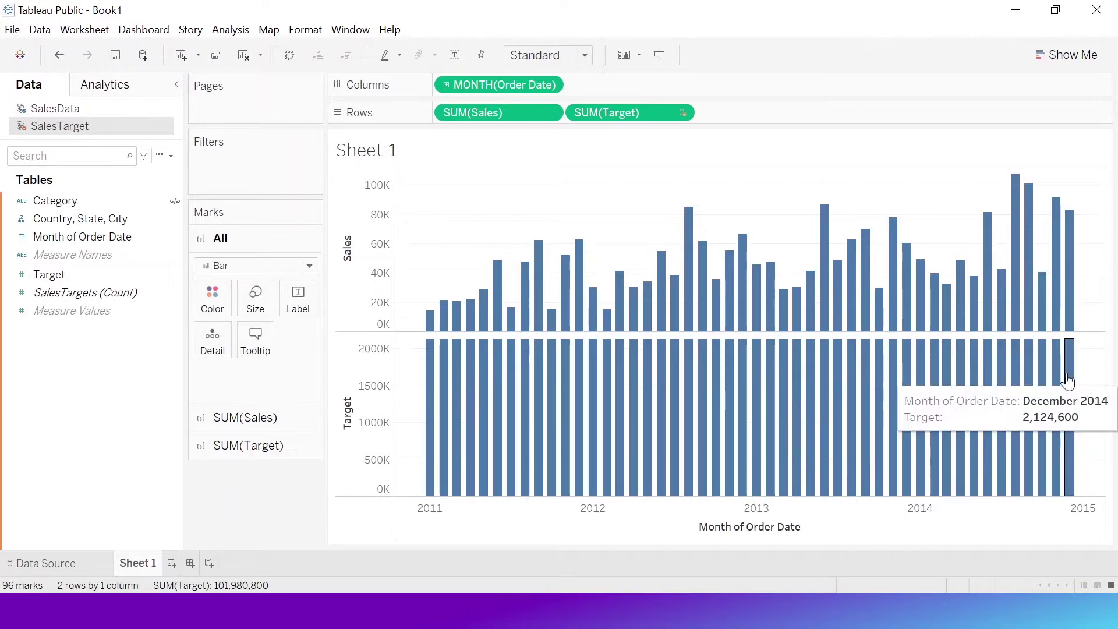
left_click(635, 114)
left_click_drag(634, 120, 102, 352)
Filter the SalesData chart by Category, show the filter as a single-value list set to Furniture, and place it below the Marks card
left_click(82, 110)
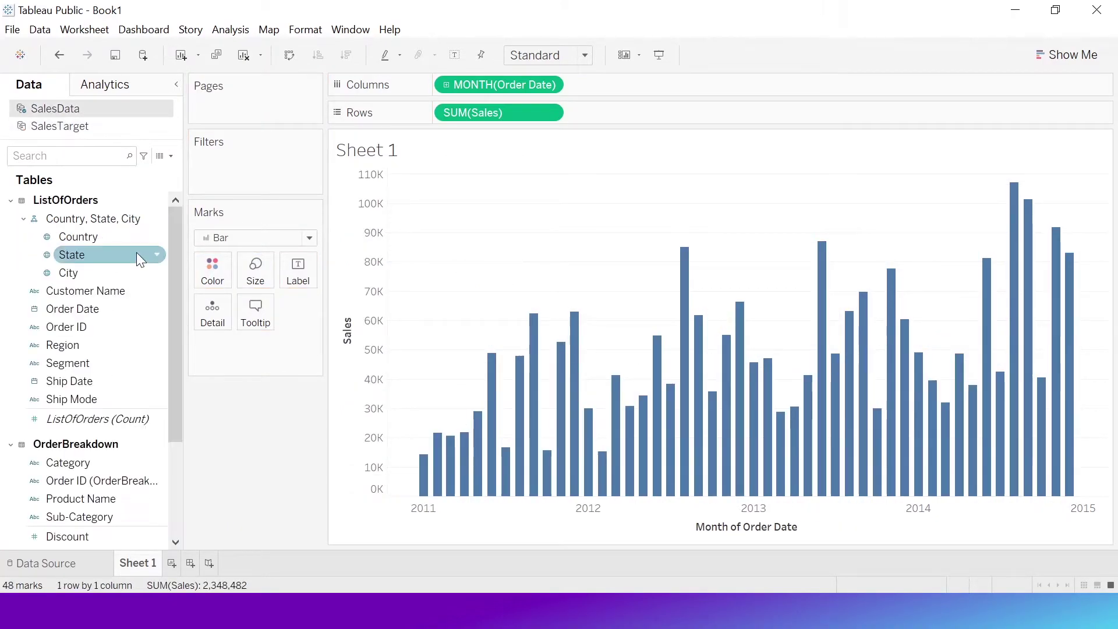
left_click_drag(93, 456, 248, 167)
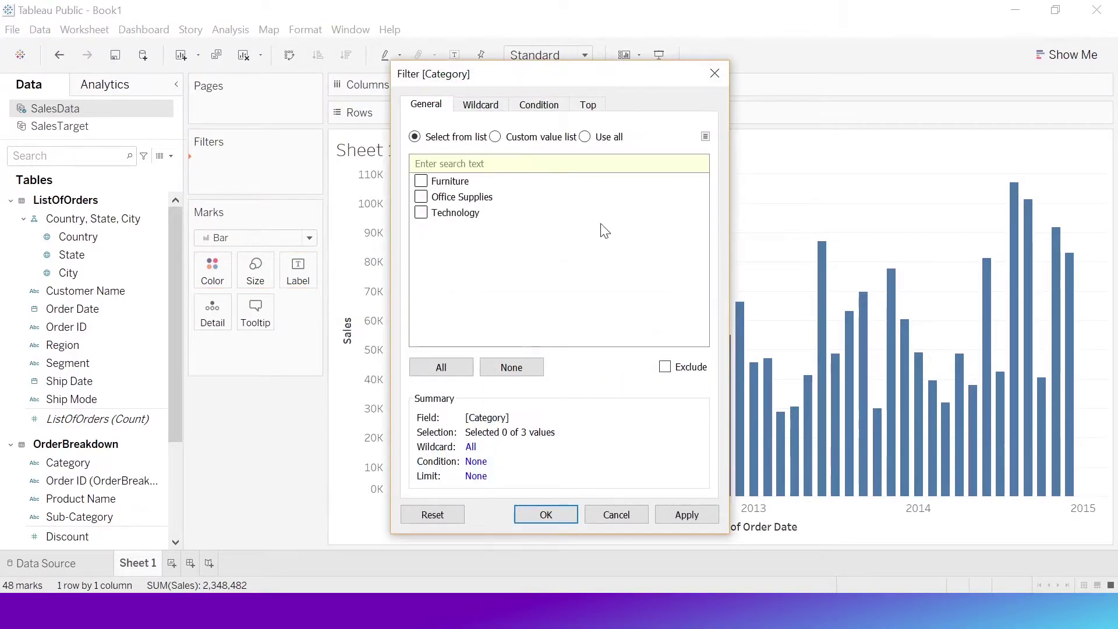
left_click(442, 371)
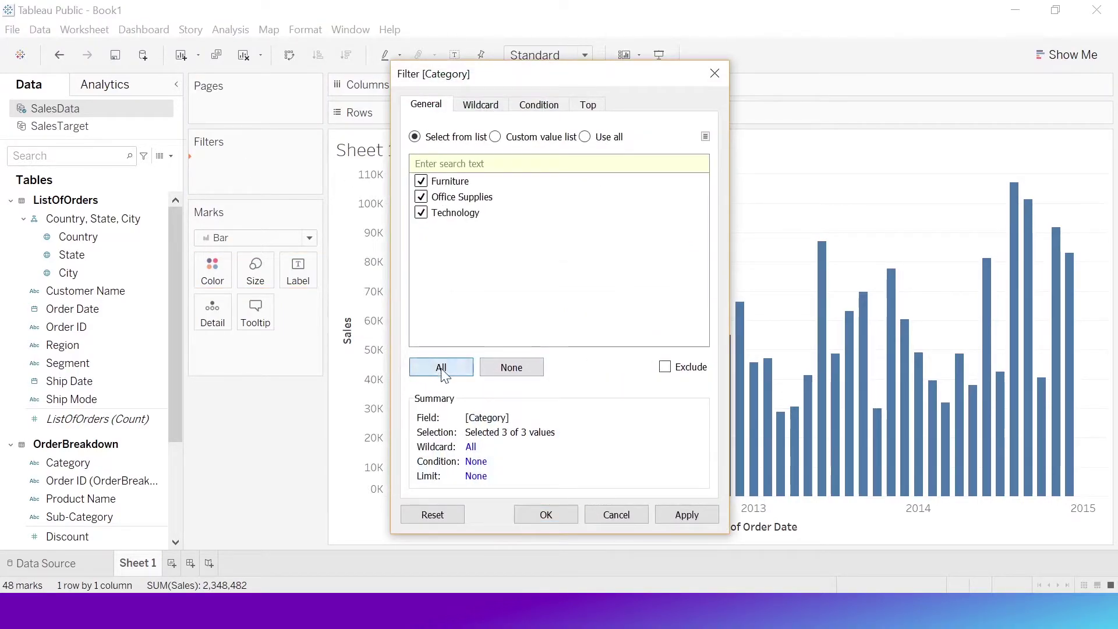
left_click(687, 515)
left_click(556, 521)
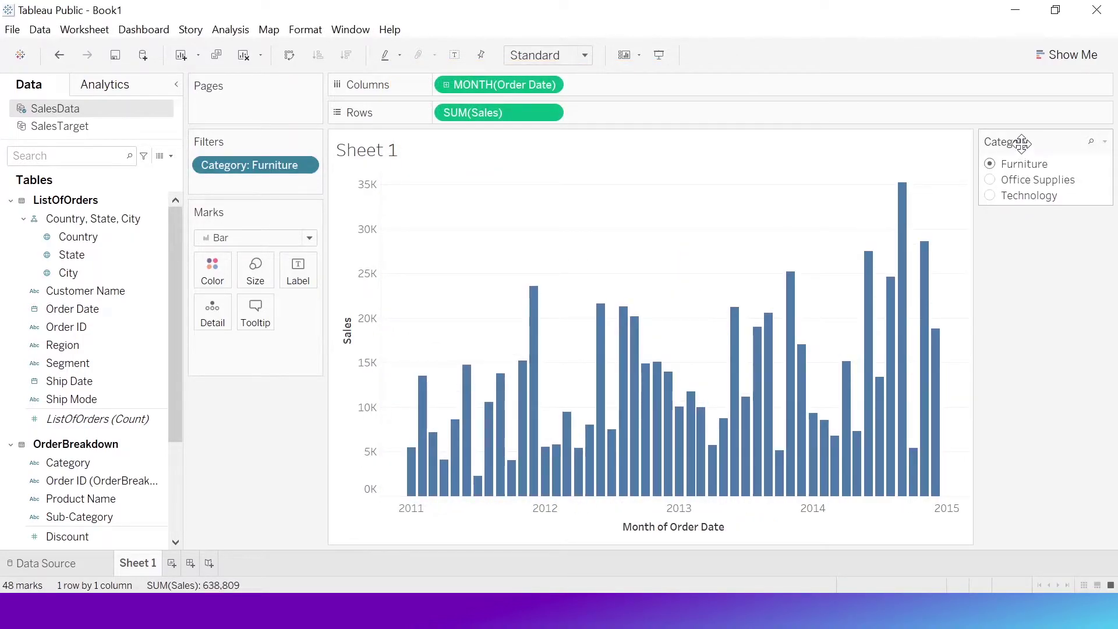
left_click_drag(1022, 143, 272, 380)
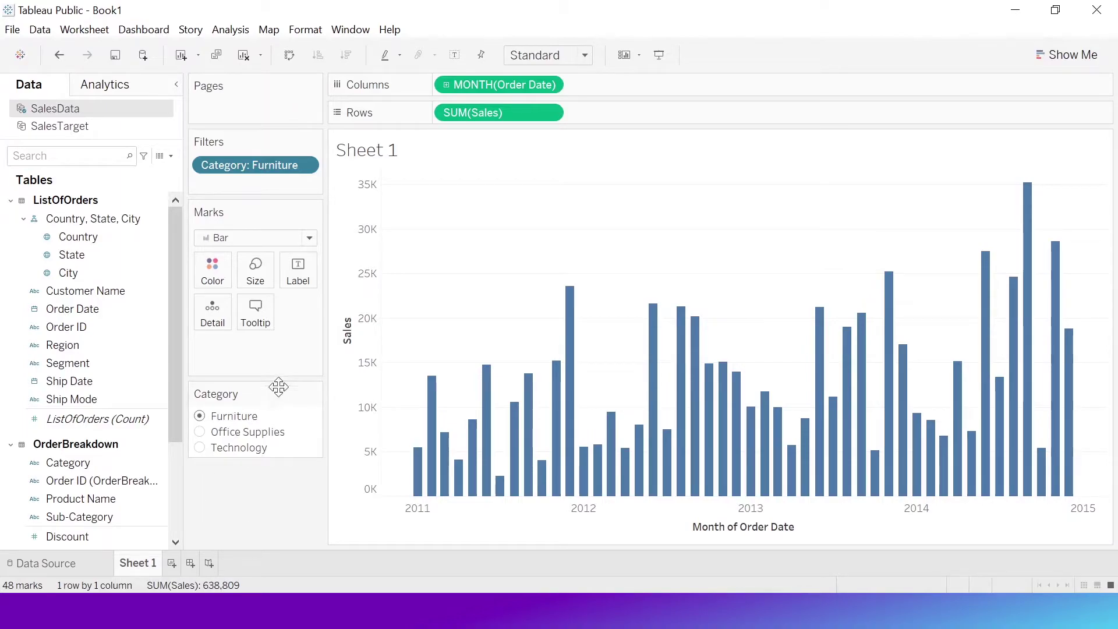
Add Target from the SalesTarget data source to the rows, after Sales
left_click(69, 133)
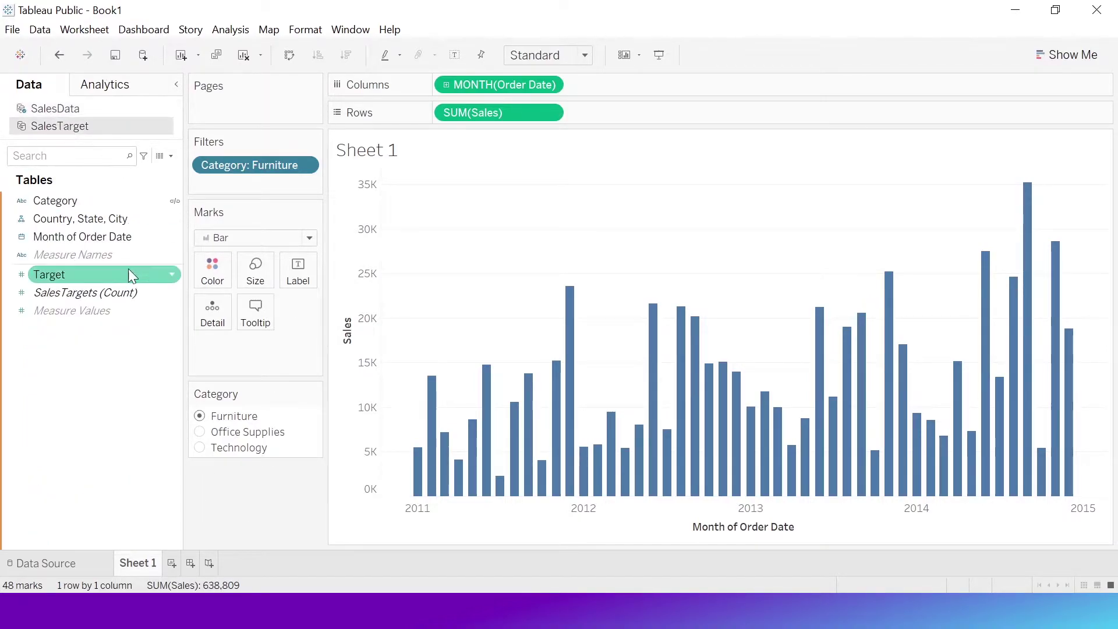
left_click_drag(59, 275, 636, 114)
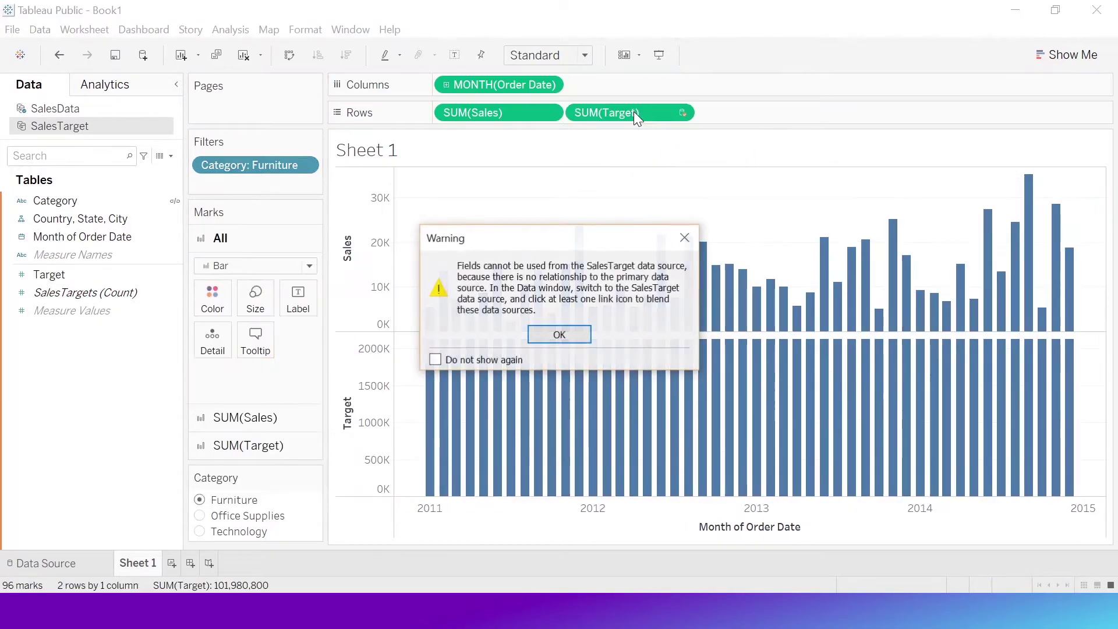
left_click(573, 337)
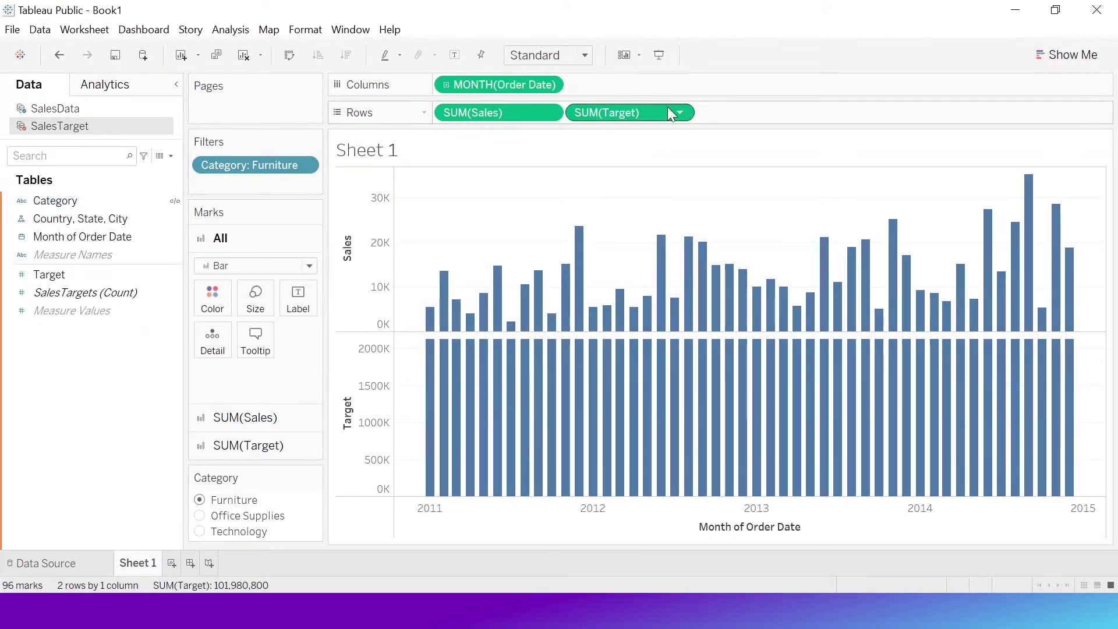
Link the SalesTarget data source to SalesData on the Category field and check the Target bars
left_click(78, 208)
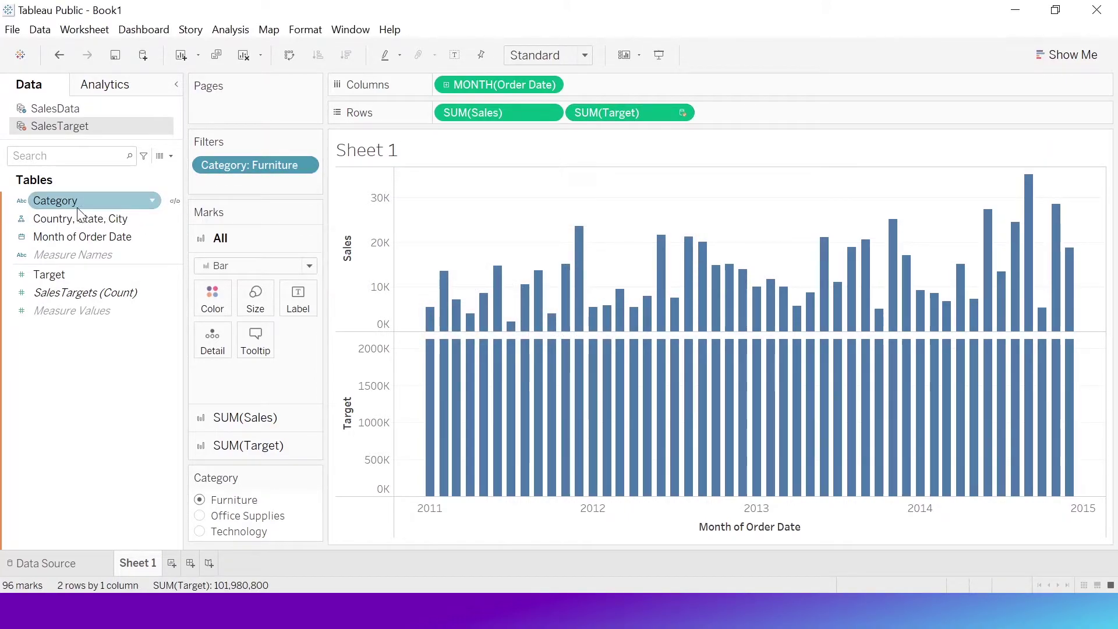
left_click(175, 201)
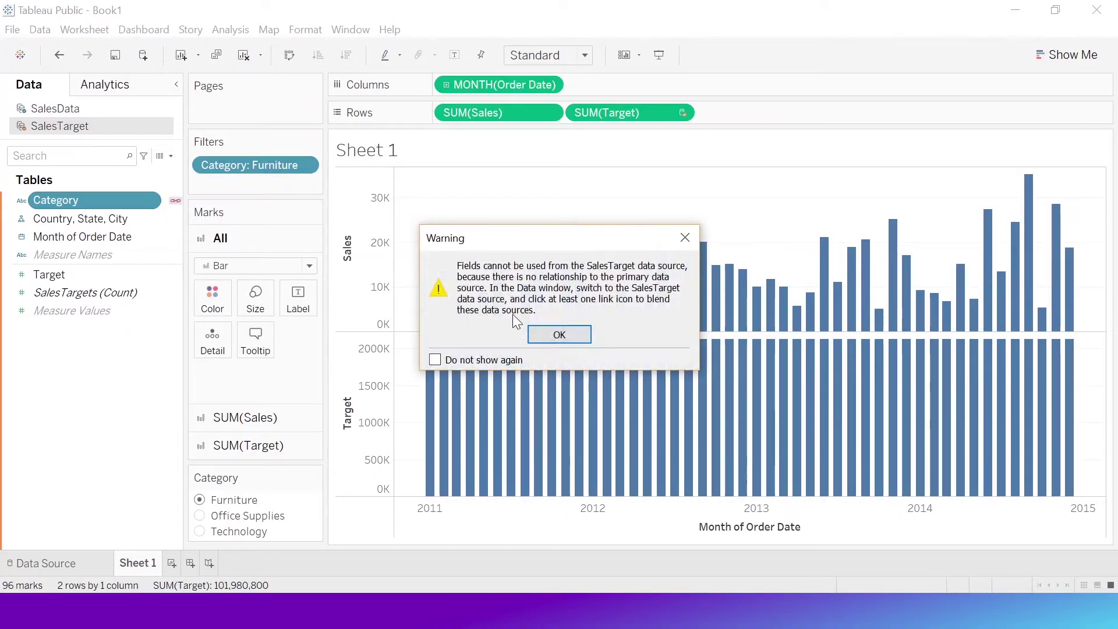
left_click(559, 334)
right_click(169, 202)
key("Escape")
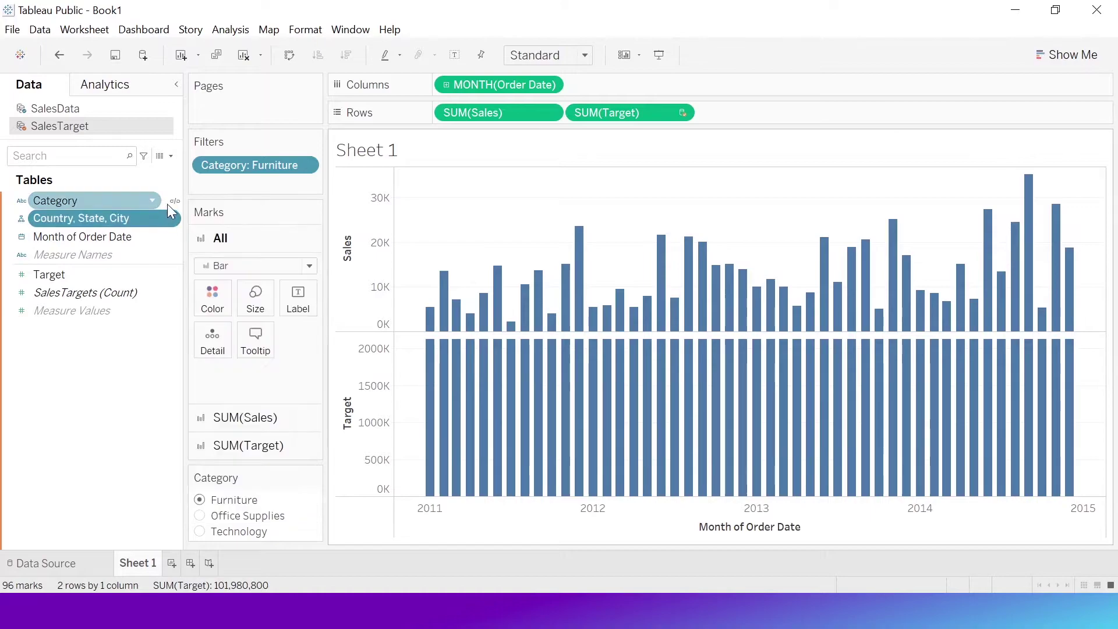
left_click(175, 201)
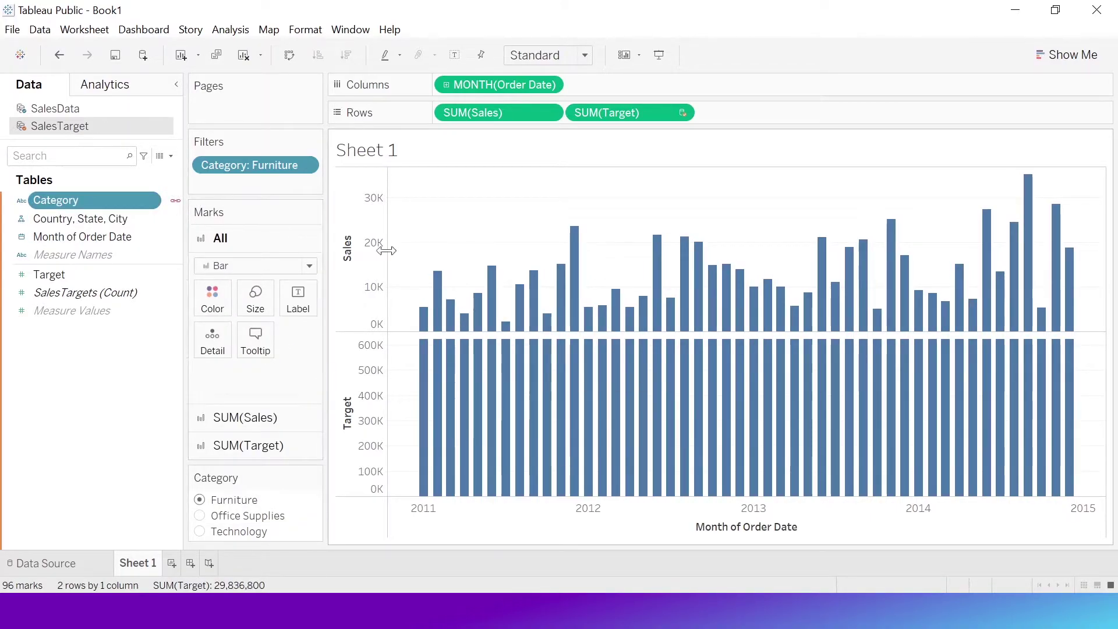
mouse_move(422, 394)
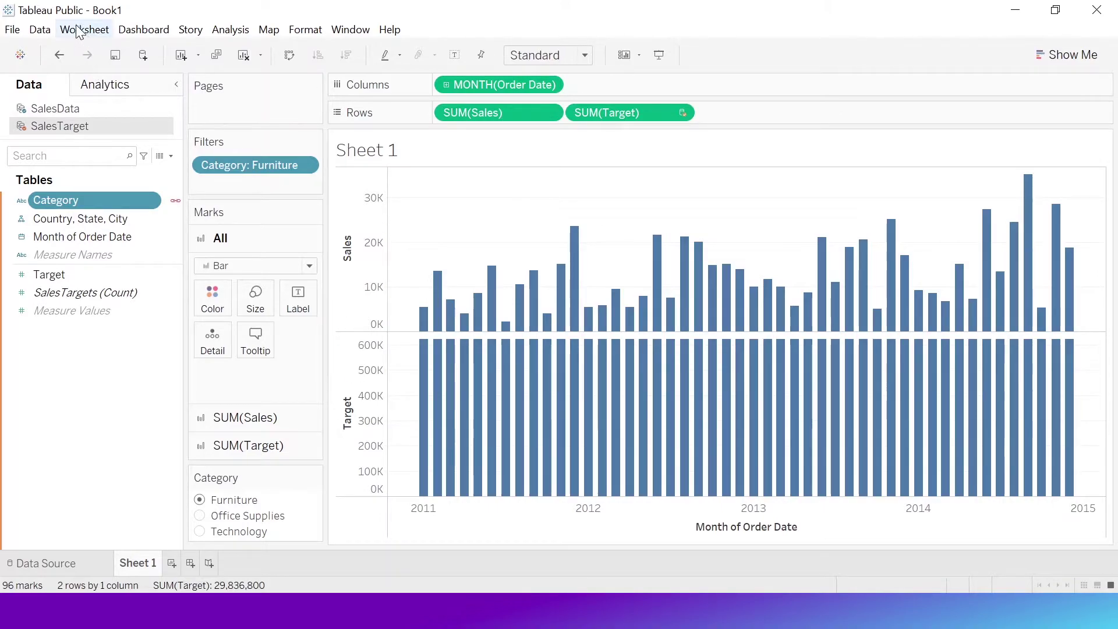
Add a custom blend relationship between SalesData and SalesTarget mapping MONTH(Order Date) to MONTH(Month of Order Date)
left_click(41, 30)
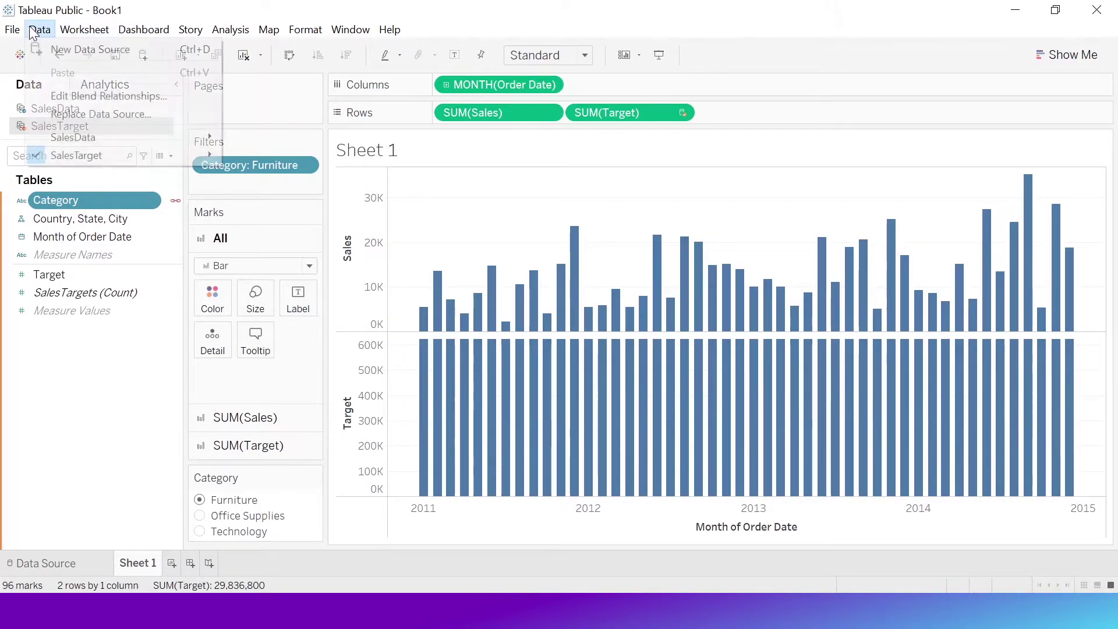
left_click(103, 99)
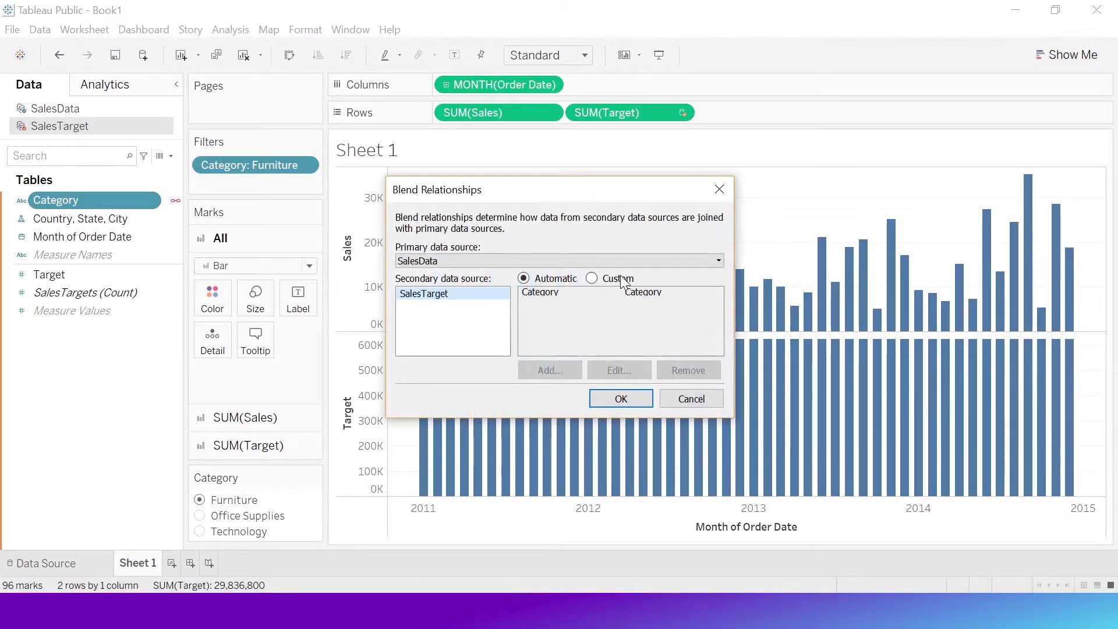
left_click(627, 282)
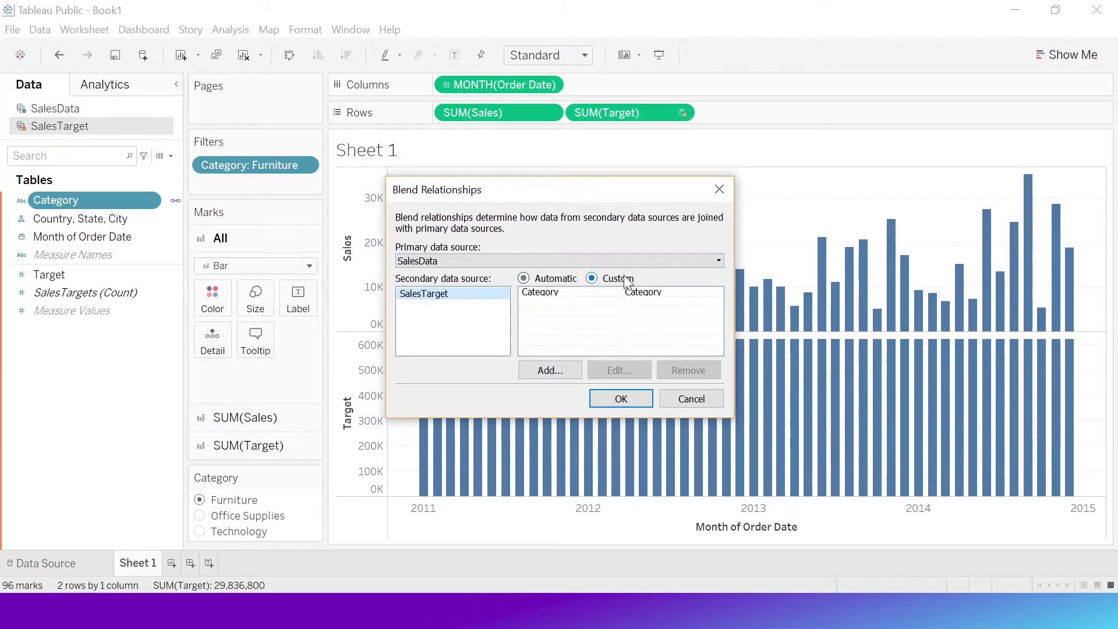
left_click(552, 372)
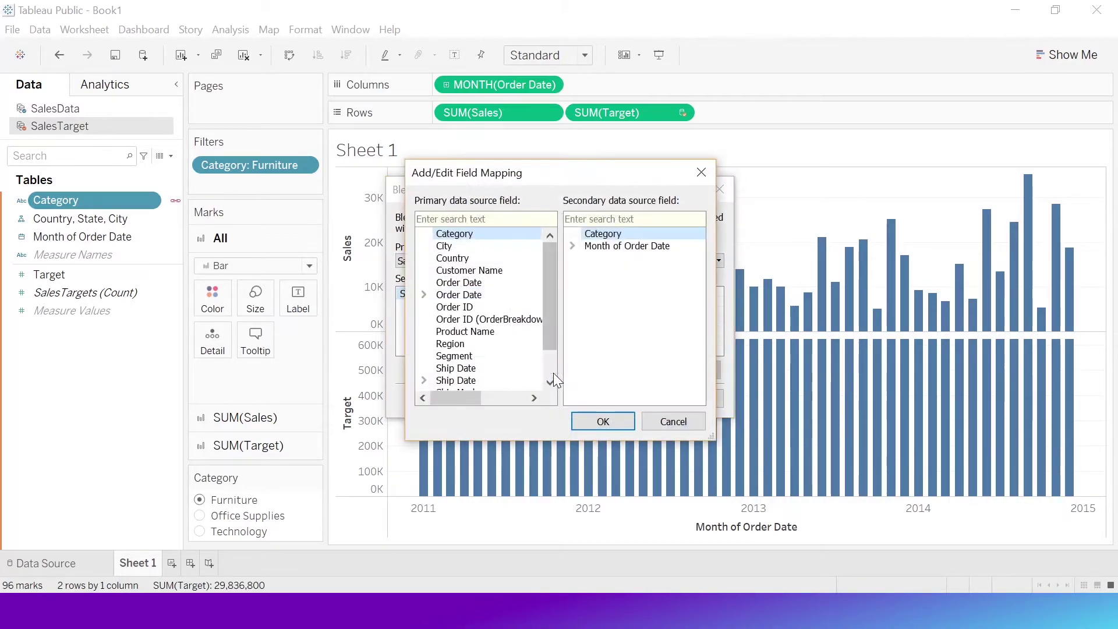
left_click(423, 295)
scroll(534, 362, "down", 1)
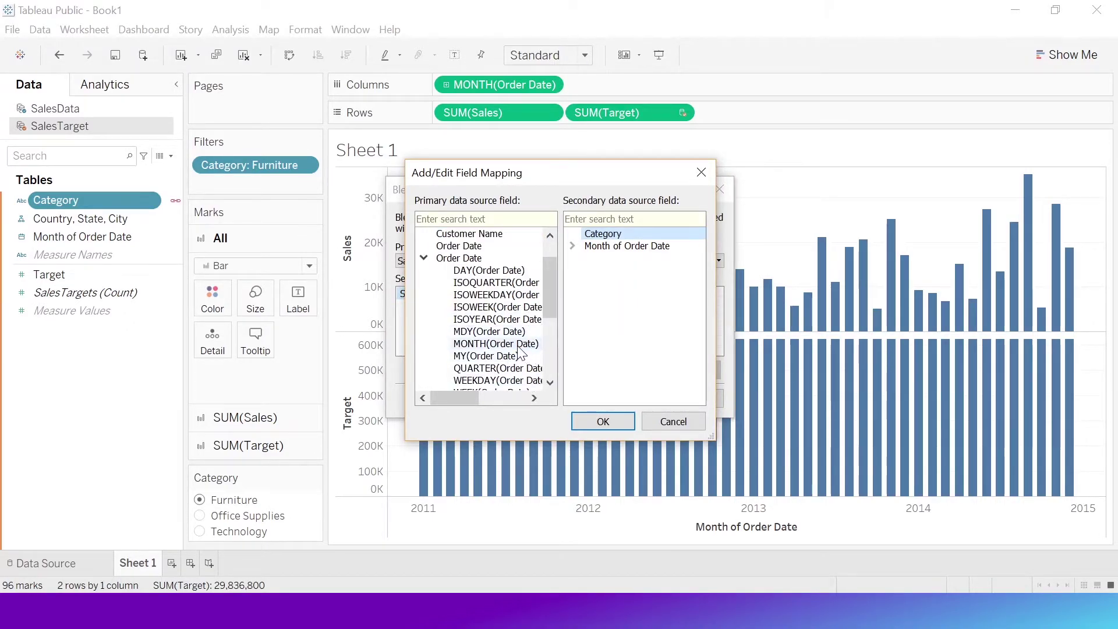
scroll(520, 354, "down", 2)
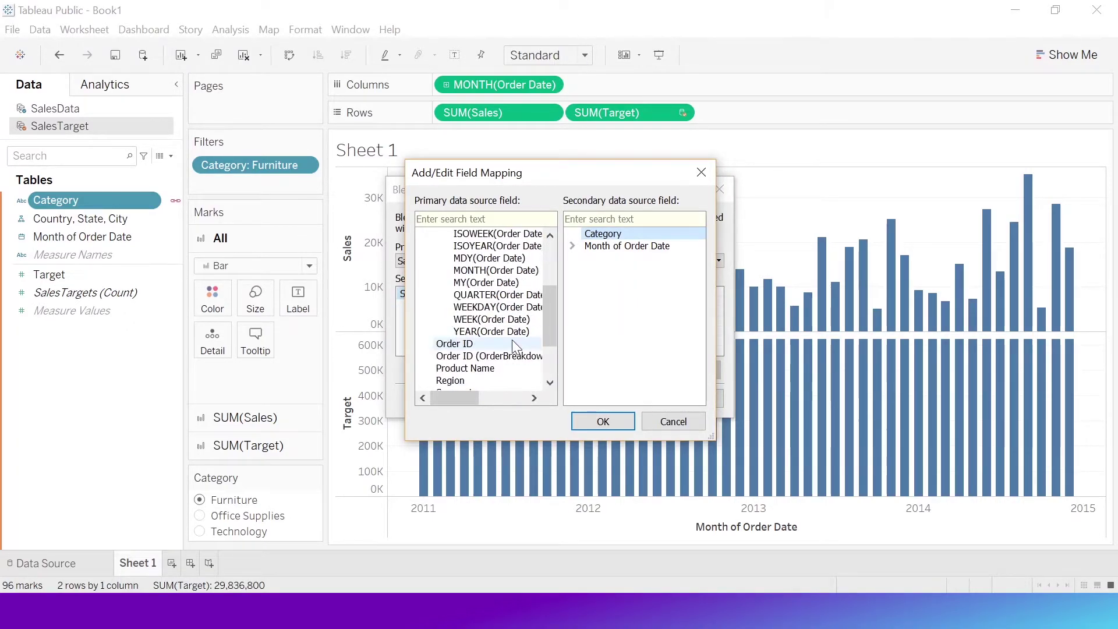
left_click(521, 273)
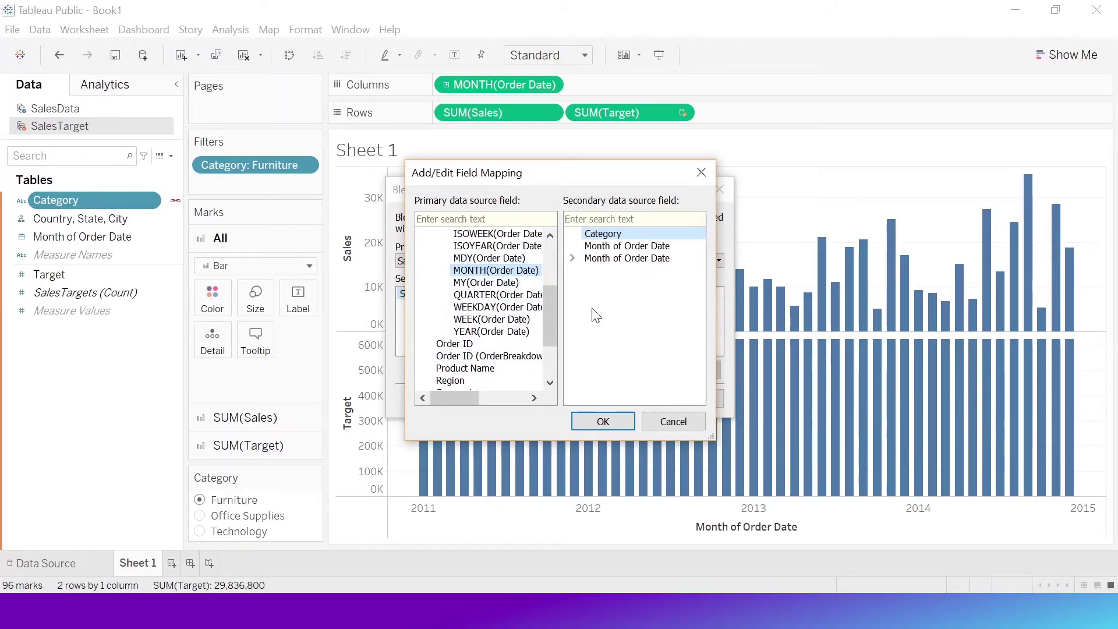
left_click(572, 258)
left_click(641, 272)
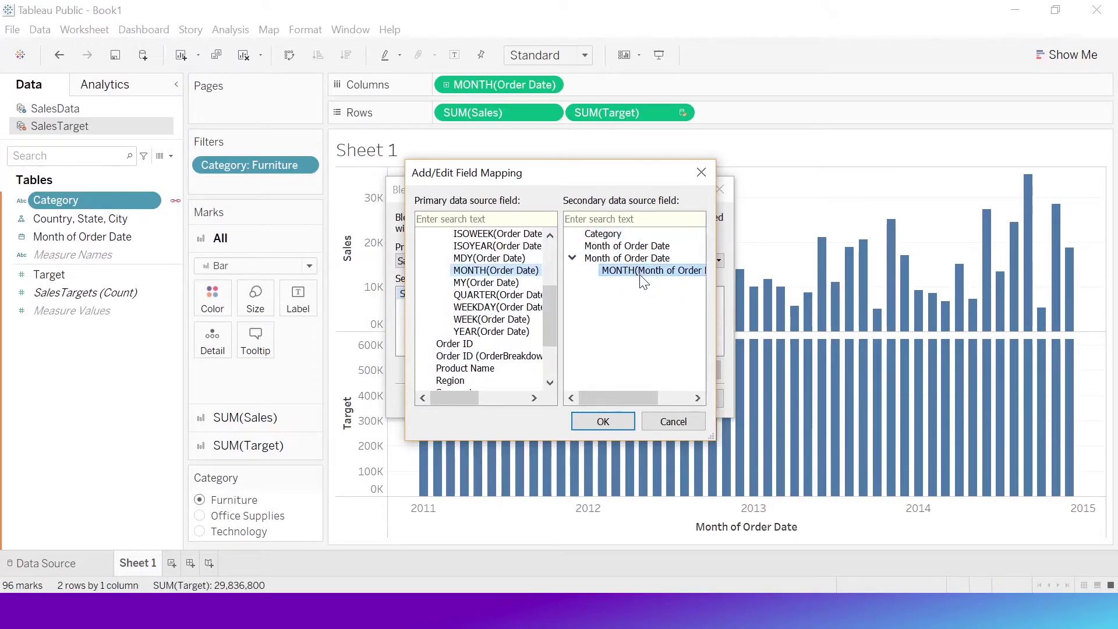
left_click(617, 419)
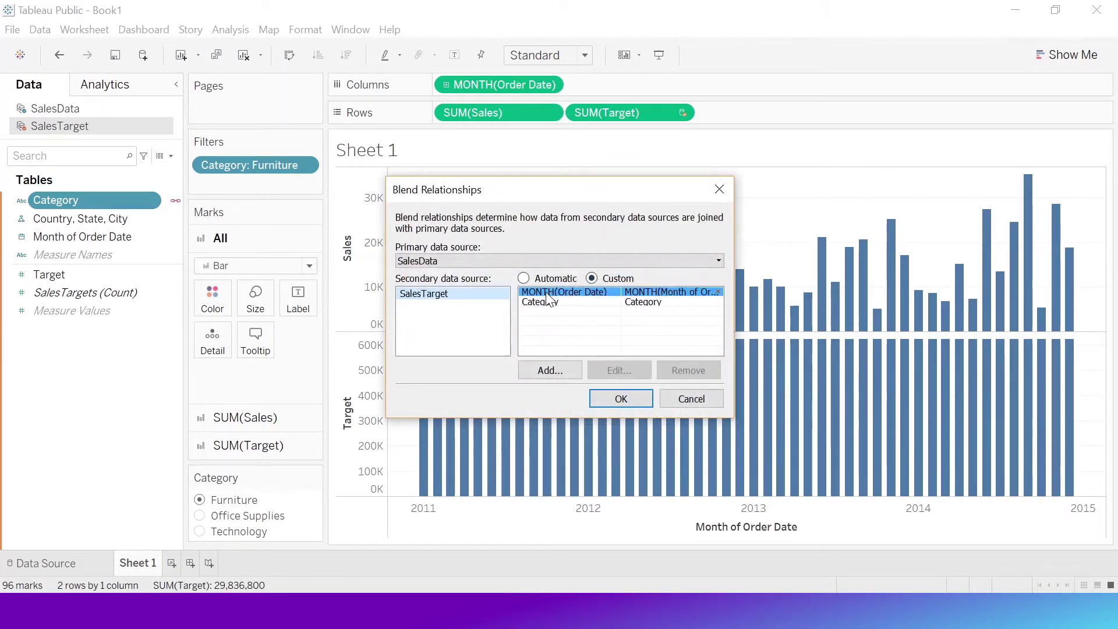
left_click(633, 398)
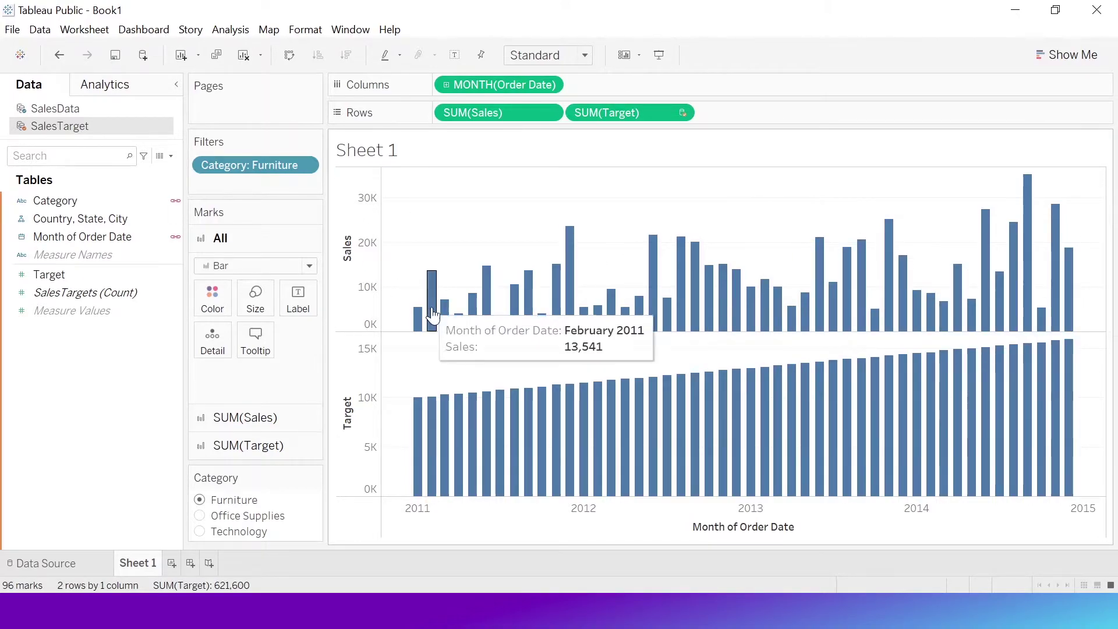
Overlay Sales and Target on a synchronized dual axis, with Sales placed after Target in the rows
left_click(349, 381)
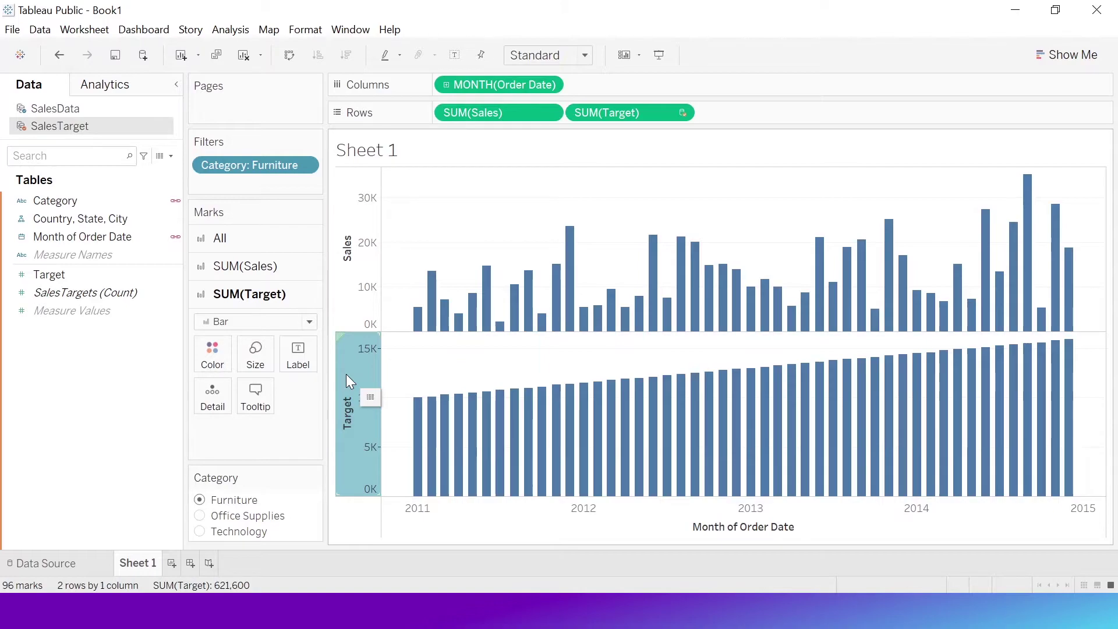
right_click(347, 380)
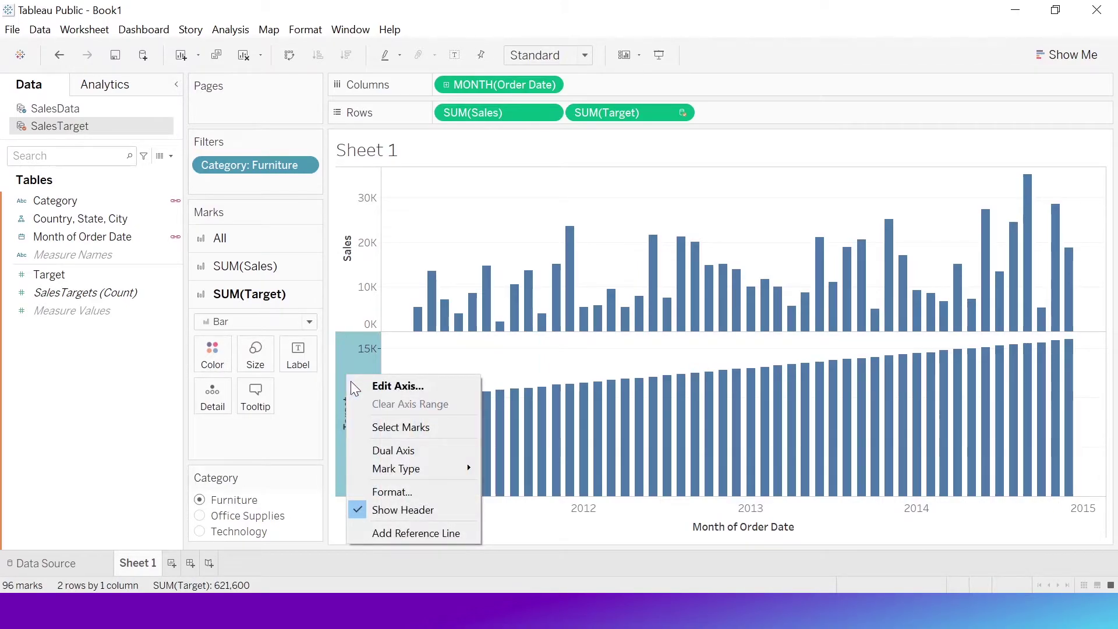
left_click(400, 451)
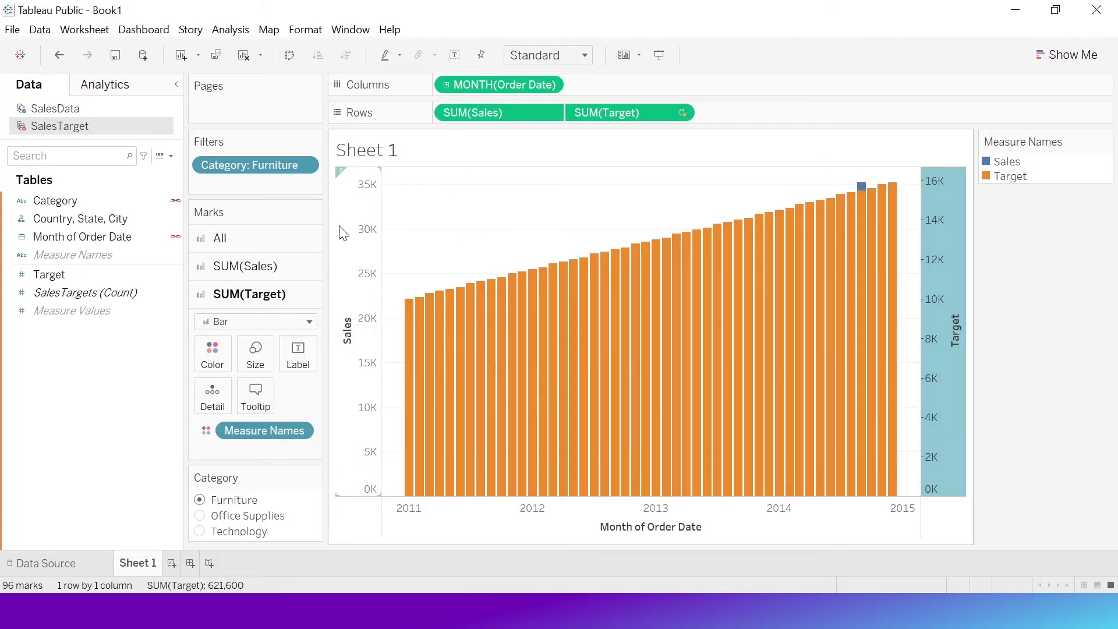
right_click(937, 178)
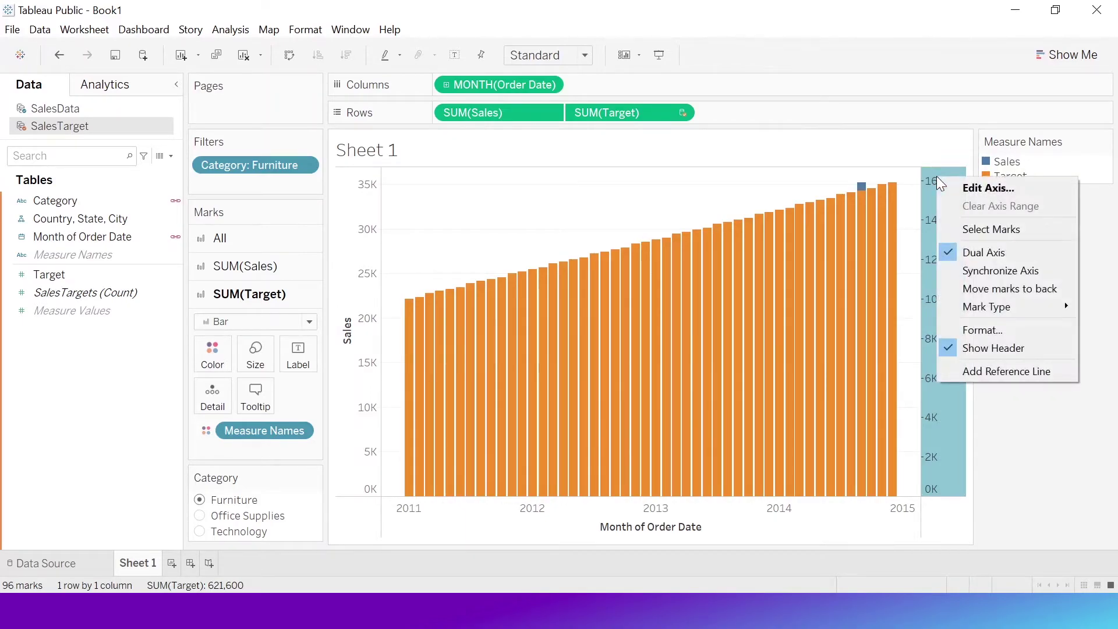
left_click(990, 271)
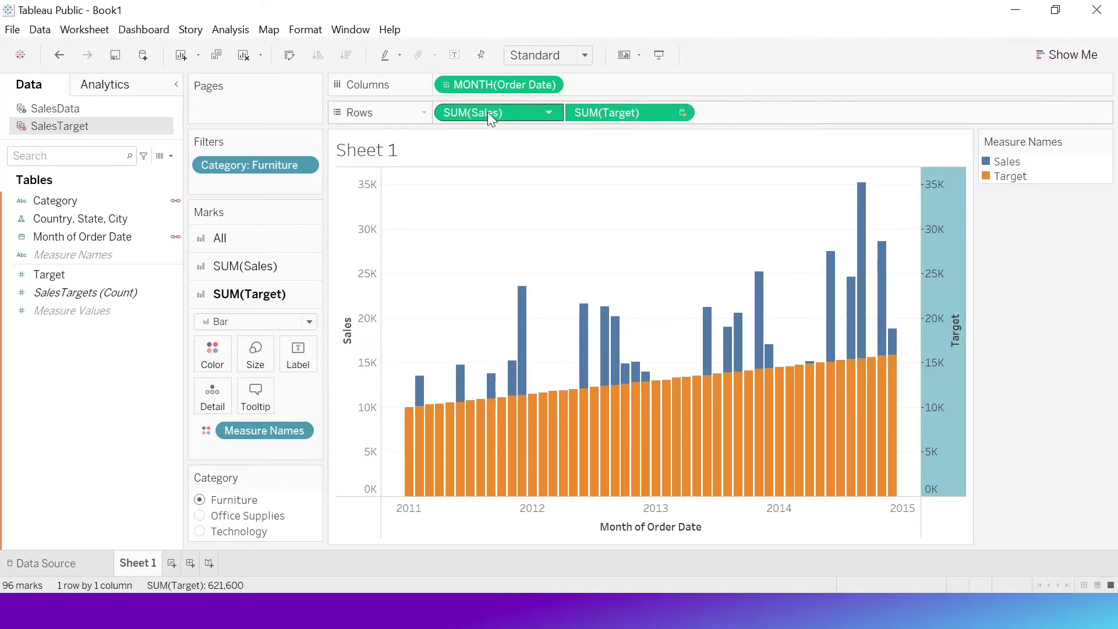
left_click_drag(484, 111, 750, 112)
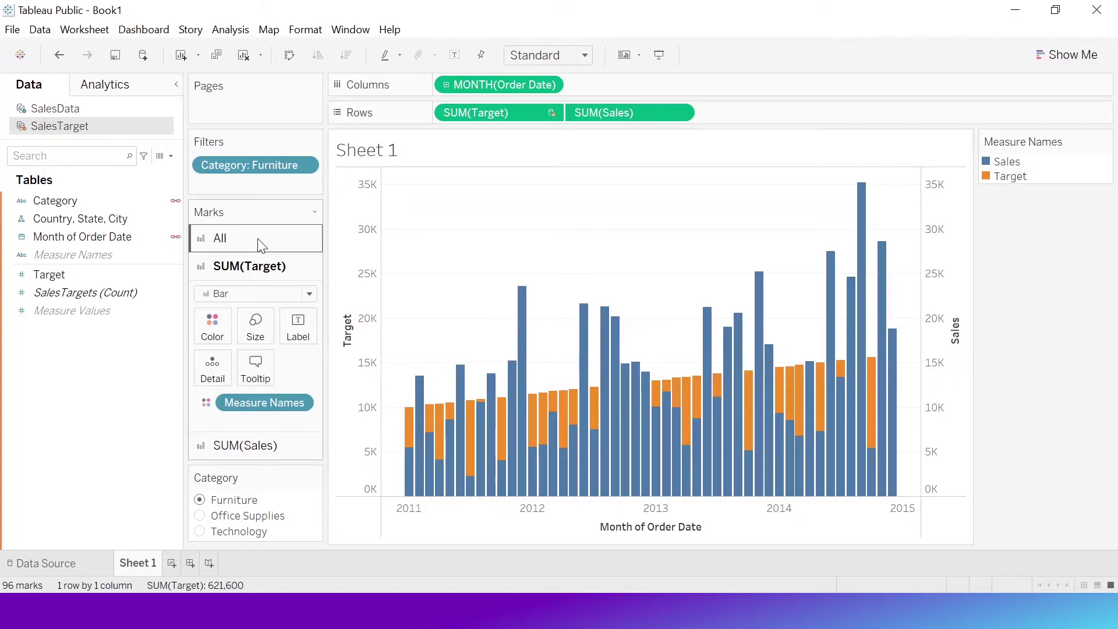
Display the Target marks as an area, and recolor Sales green and Target pink
left_click(268, 453)
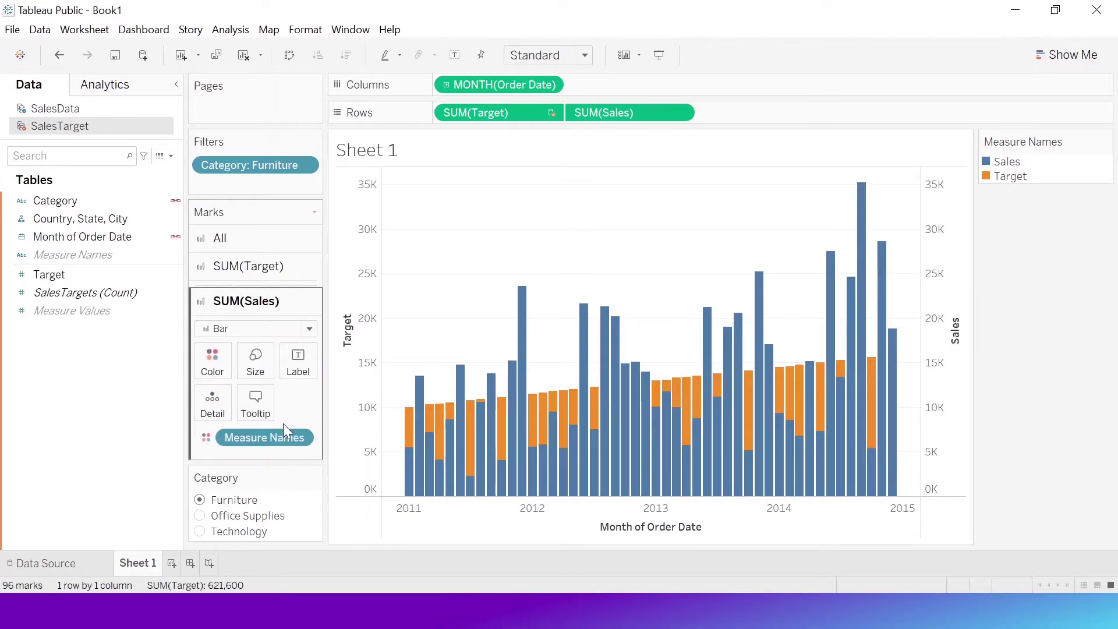
left_click(259, 267)
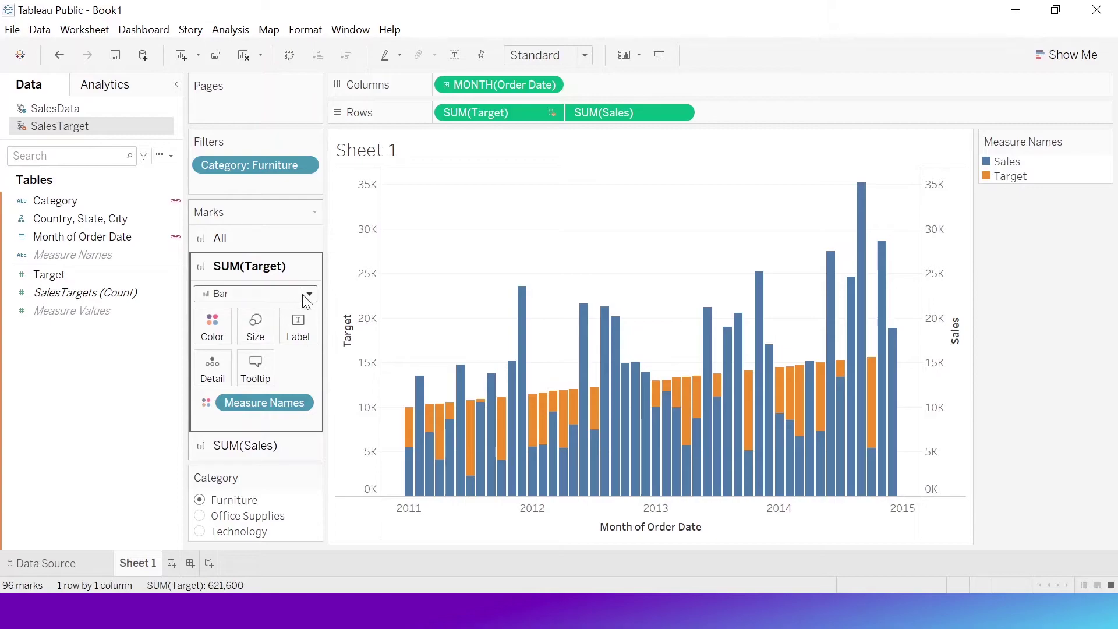
left_click(307, 294)
key("Escape")
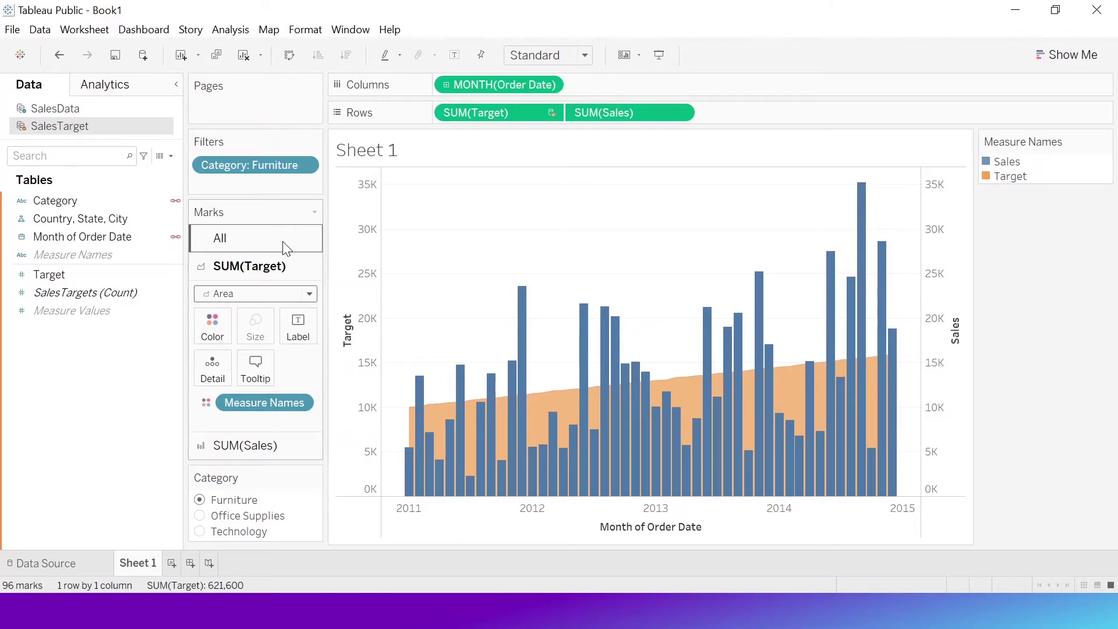
left_click(214, 323)
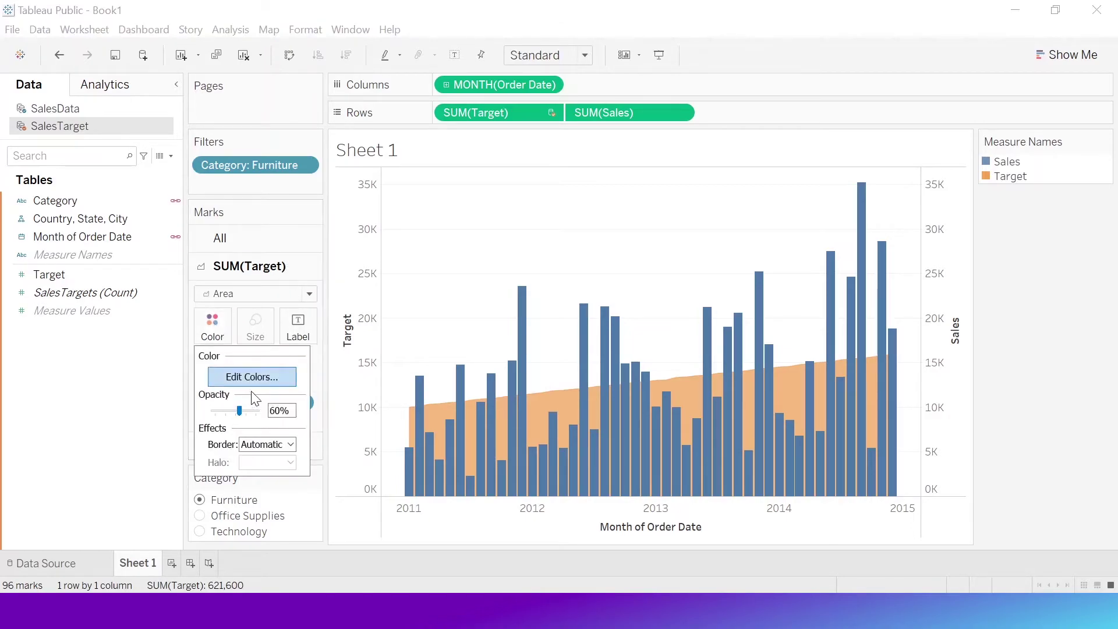
left_click(267, 376)
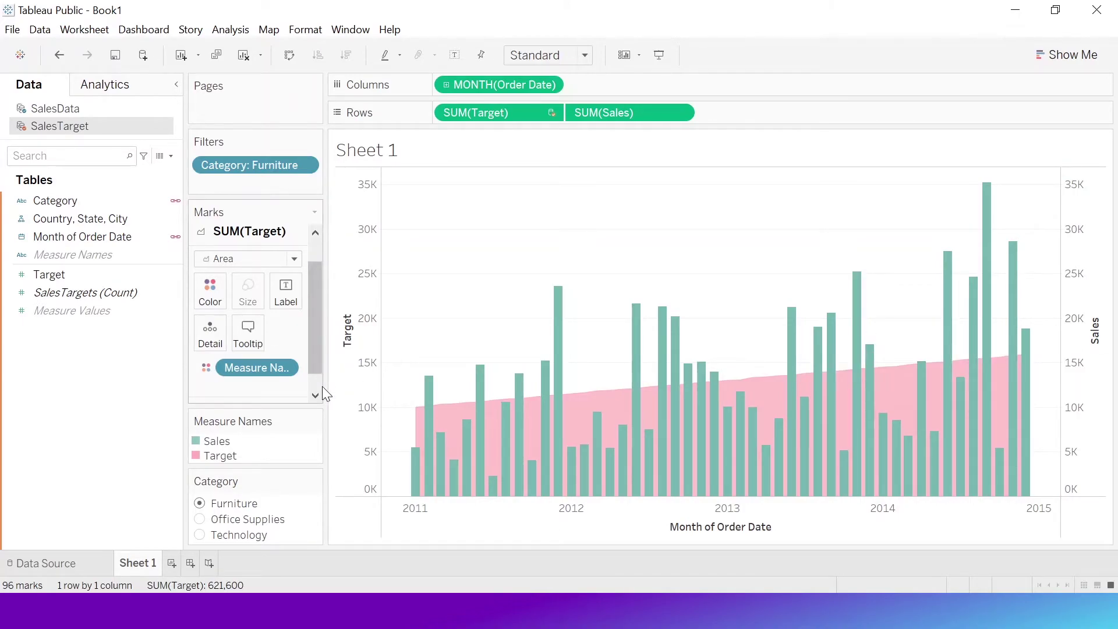
Hide the header of the secondary Sales axis
left_click(1080, 274)
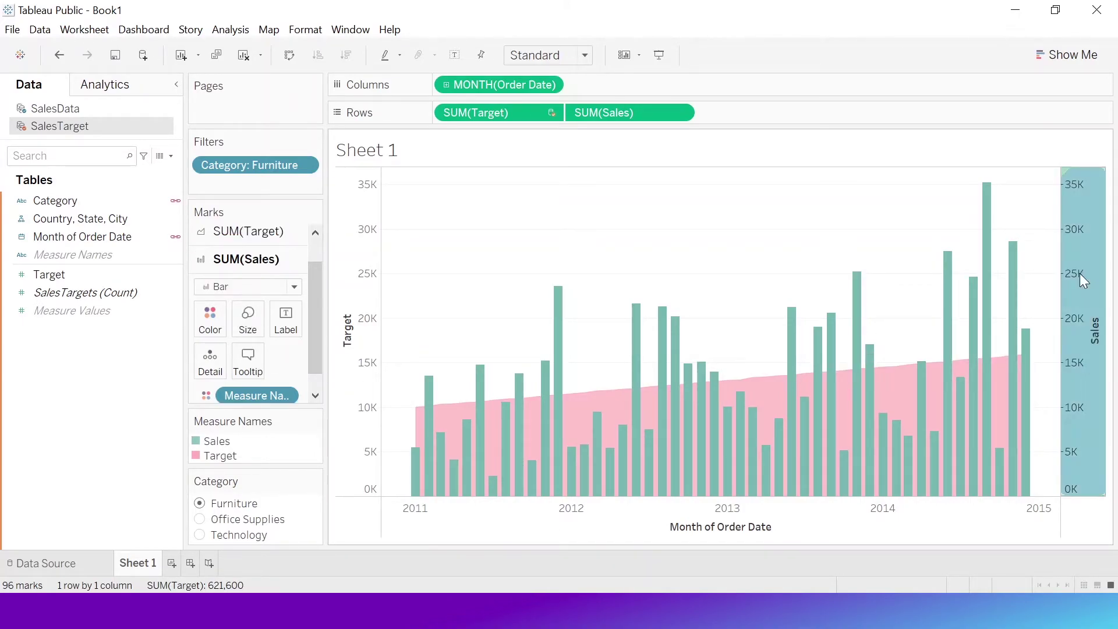
right_click(1087, 227)
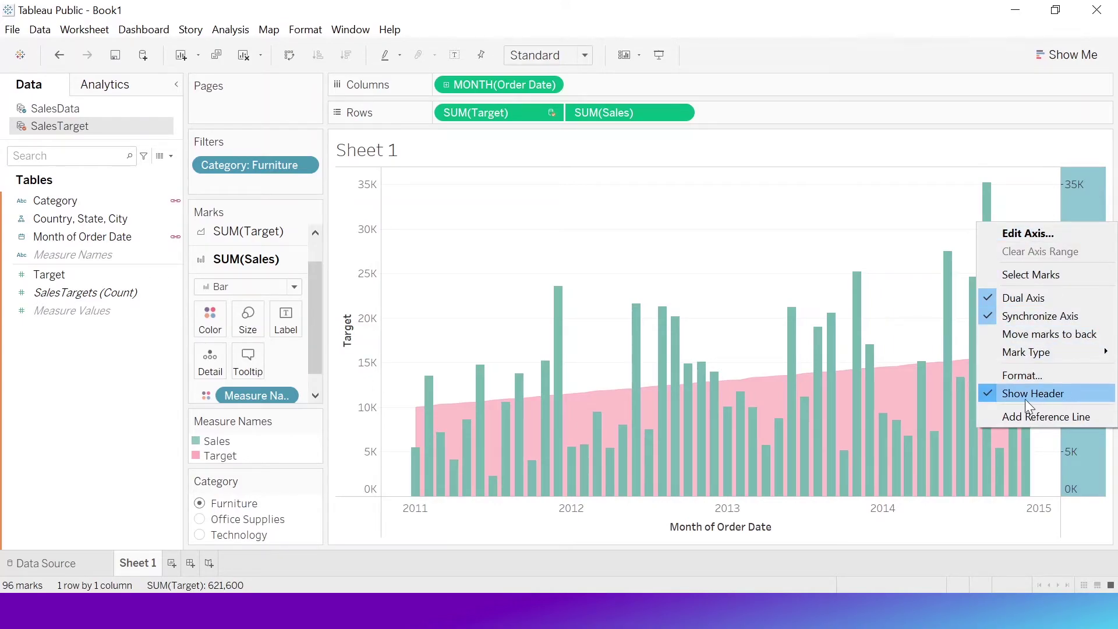
left_click(989, 401)
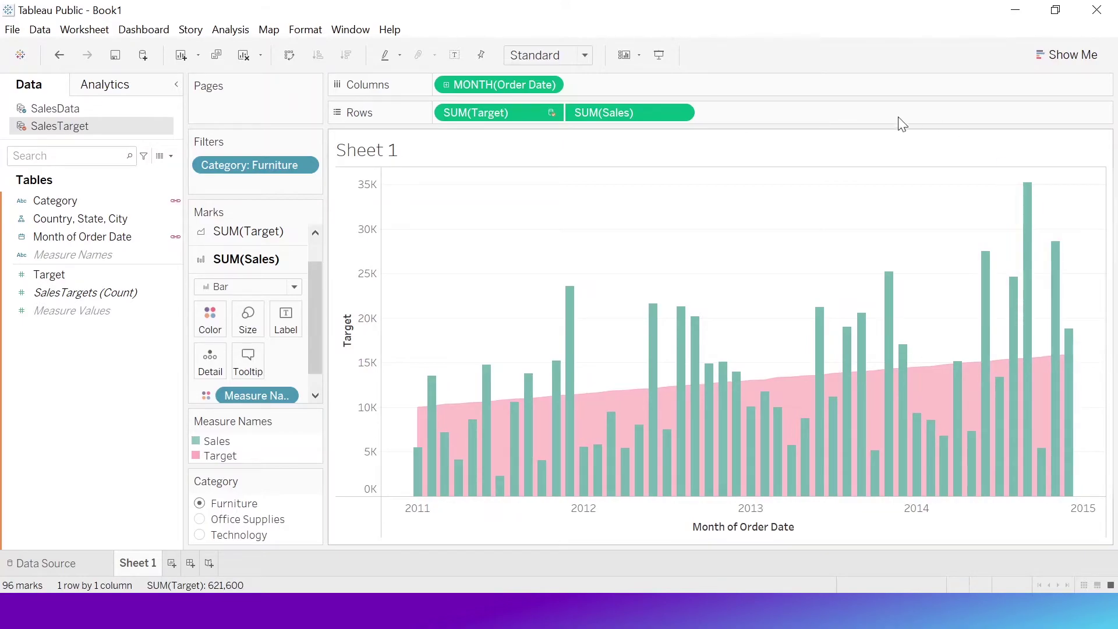
Set the title of the remaining Target axis to "Sales / Target"
left_click(347, 339)
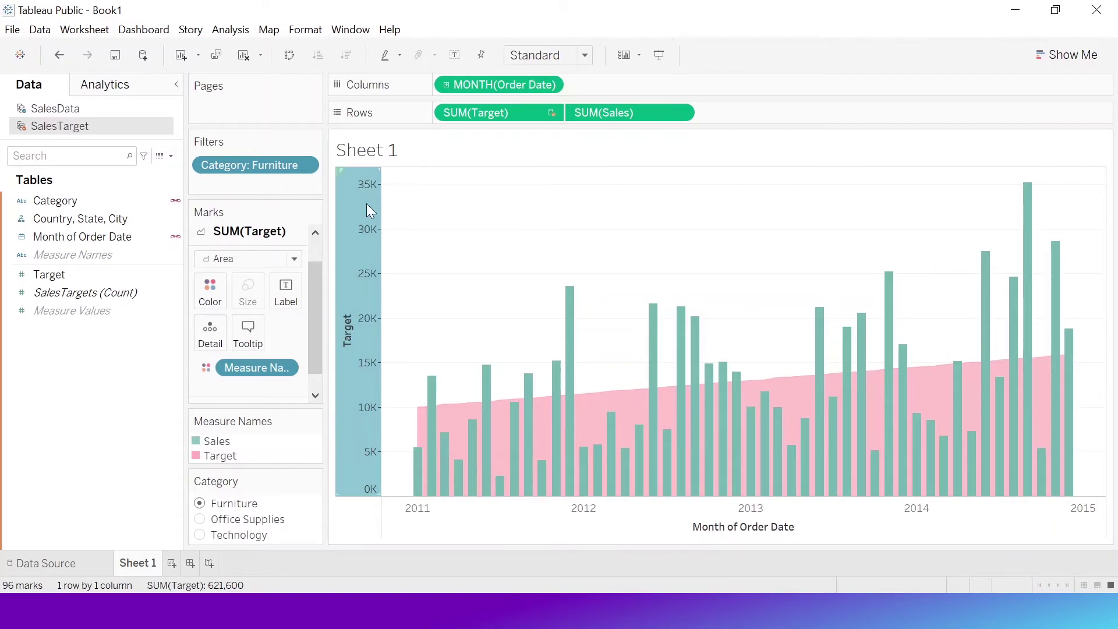
right_click(350, 341)
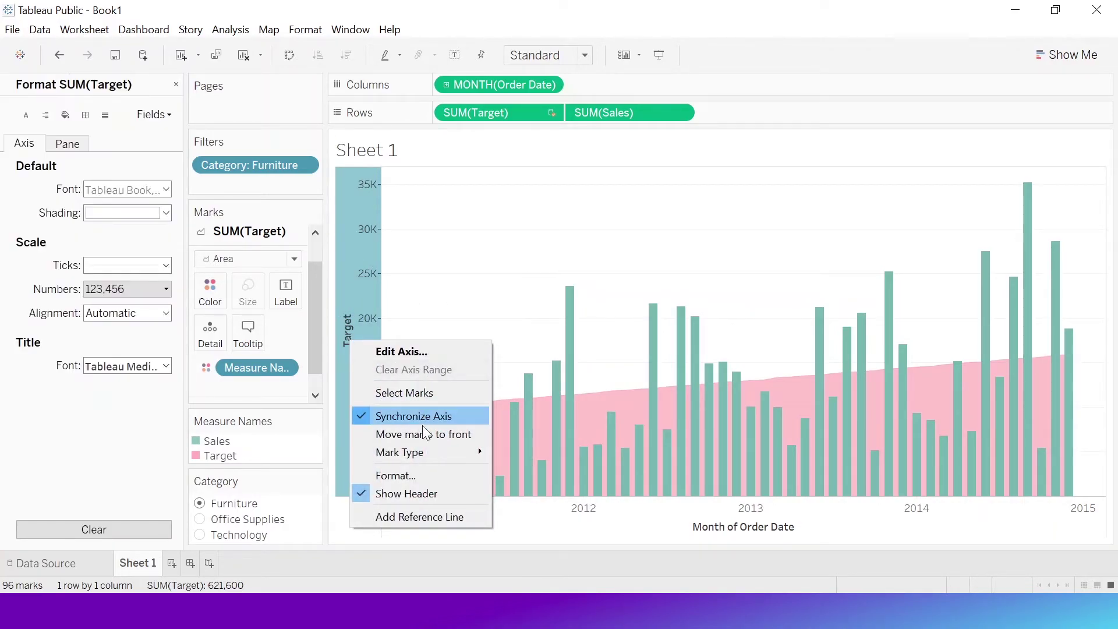
left_click(409, 356)
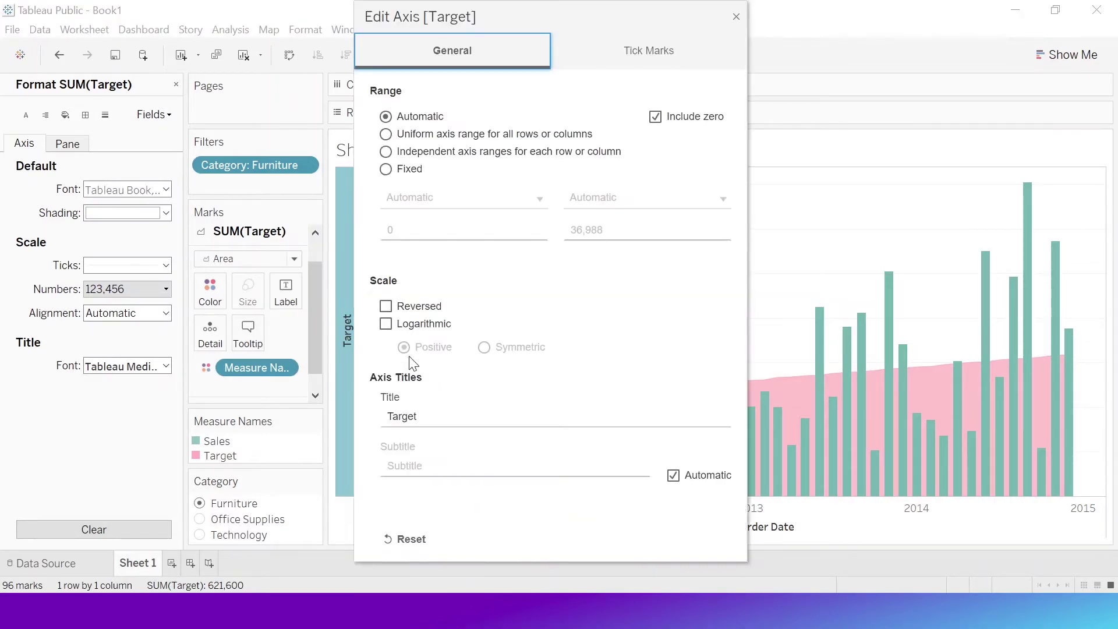
double_click(410, 417)
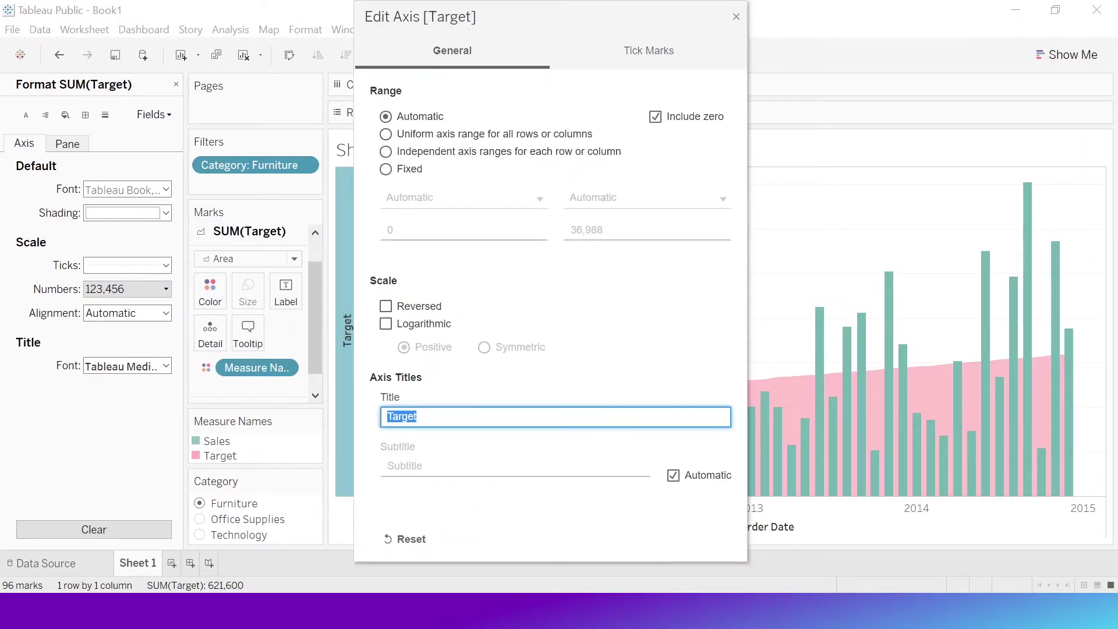
type("Sales / Target")
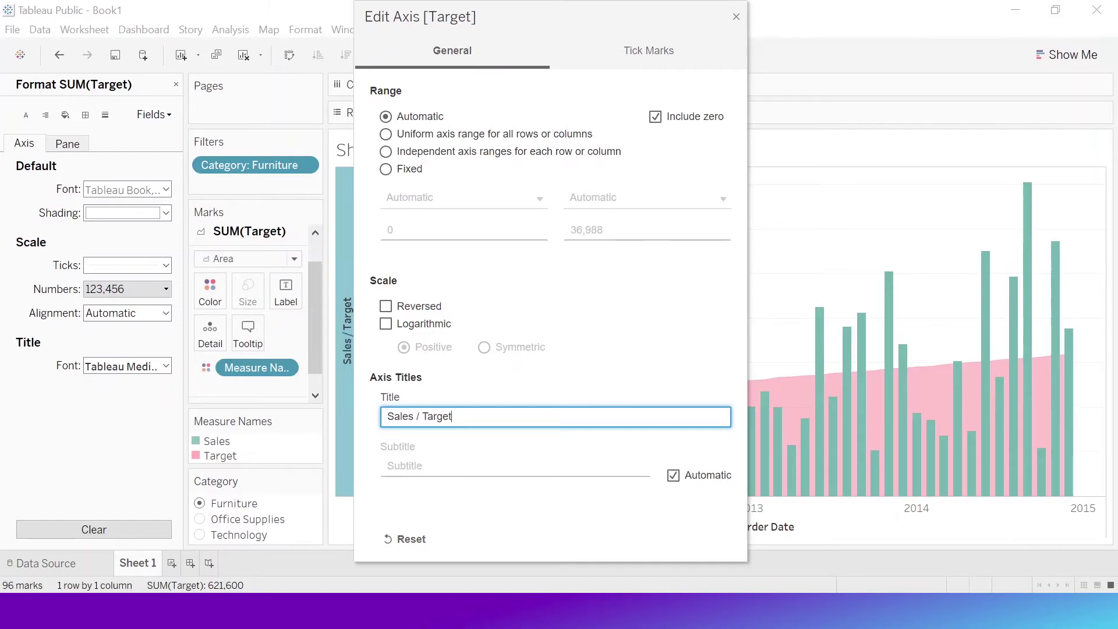
left_click(736, 16)
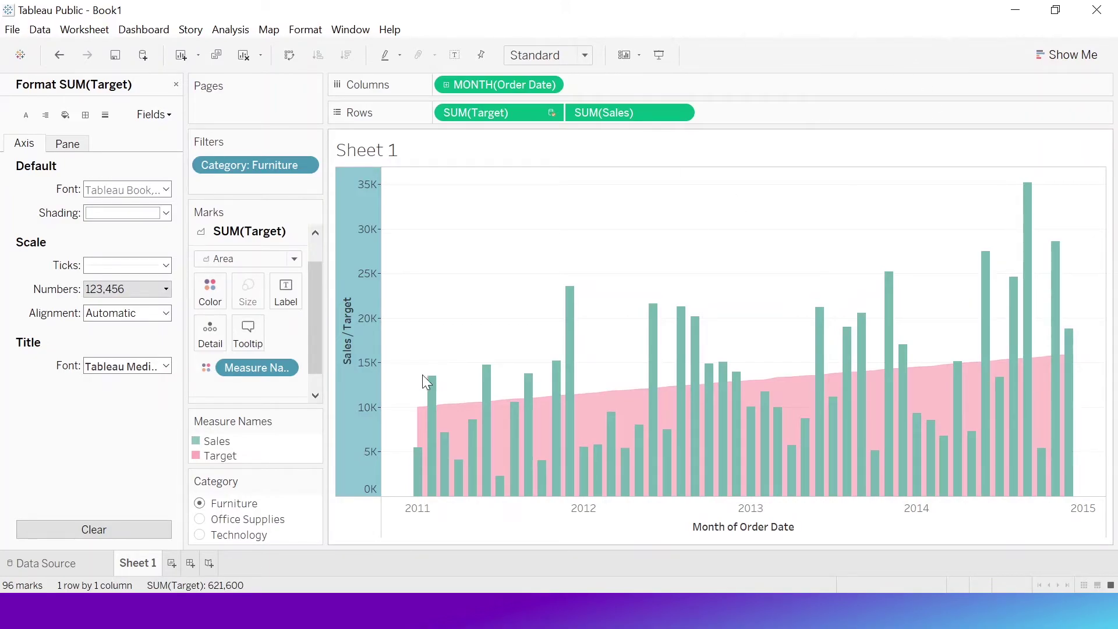
Reduce the chart's size within the view and close the Target axis formatting
left_click(569, 315)
left_click(220, 456)
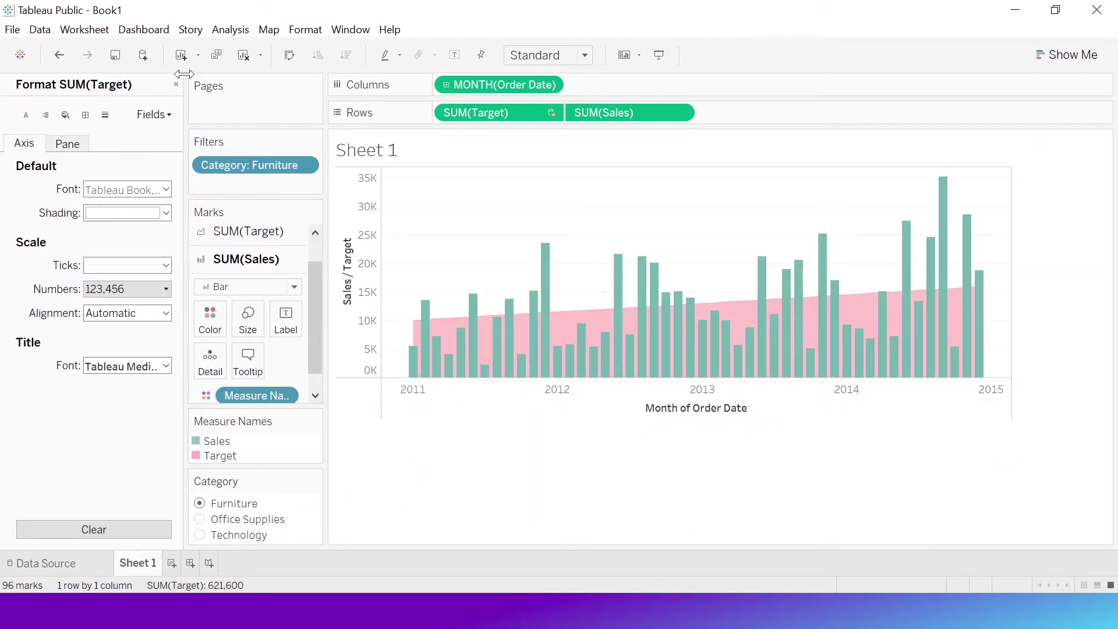
left_click(175, 85)
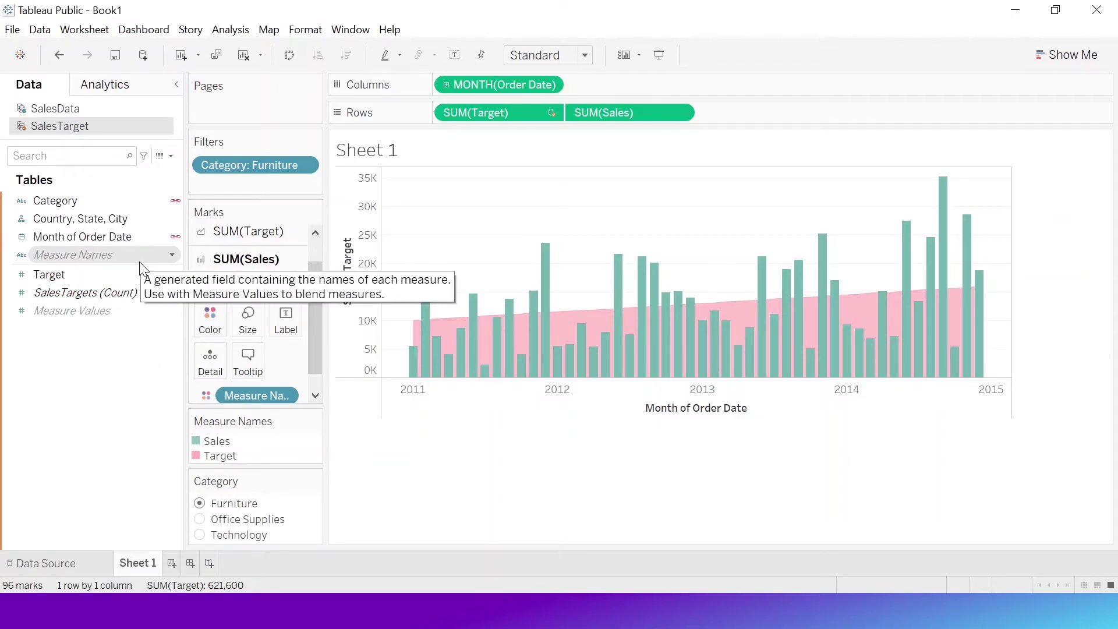
Start a new calculated field based on the Sales measure of the SalesData source
left_click(43, 110)
left_click(49, 126)
left_click(49, 109)
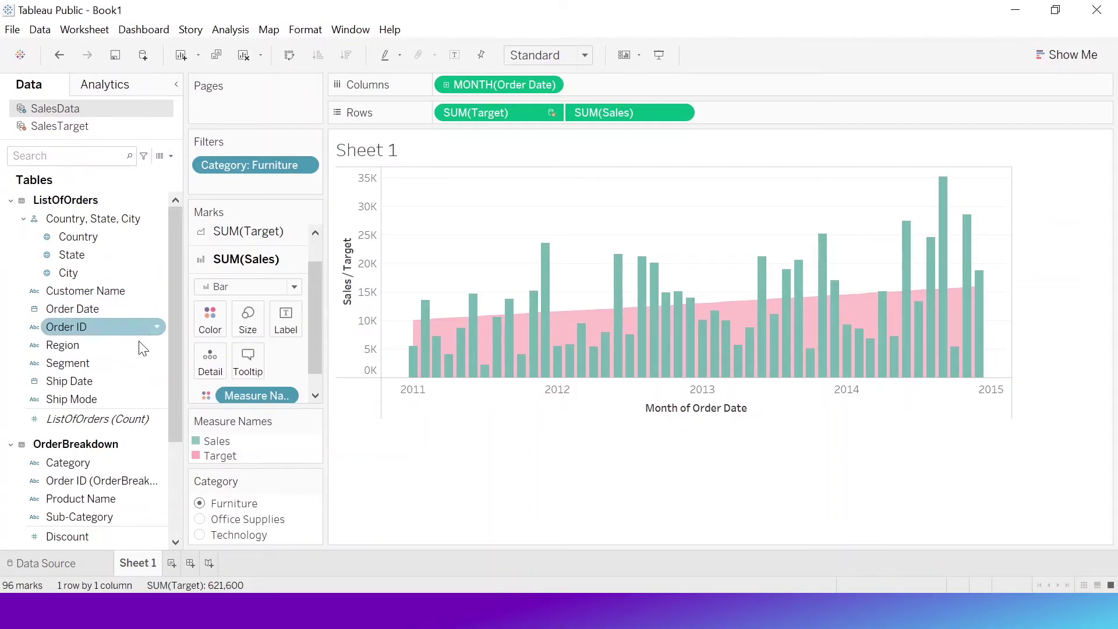
left_click_drag(172, 296, 173, 382)
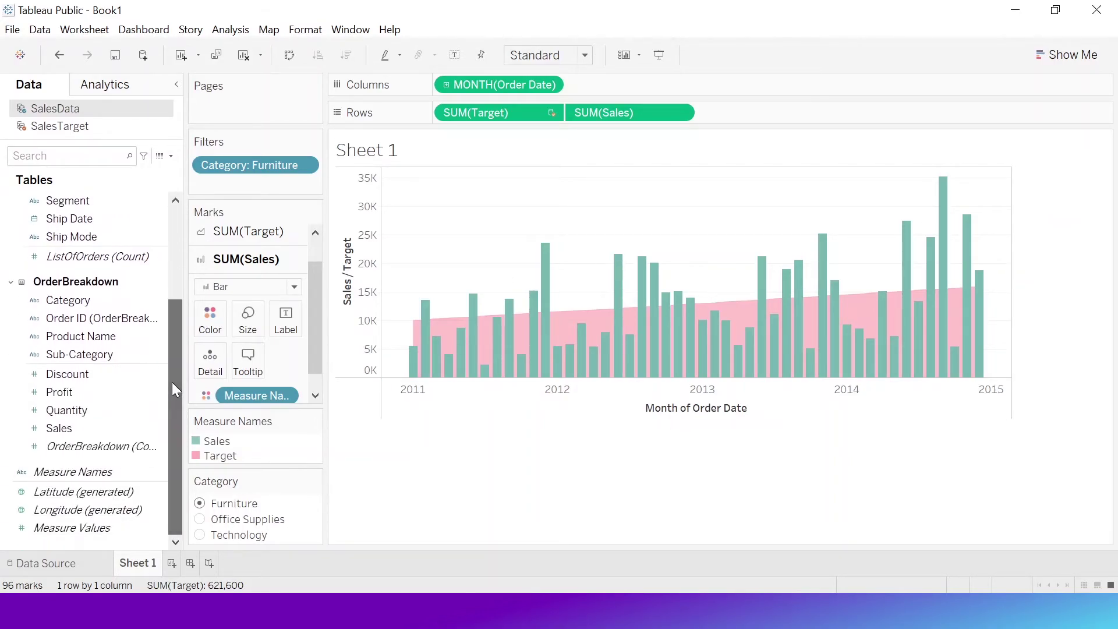
left_click(82, 433)
right_click(83, 433)
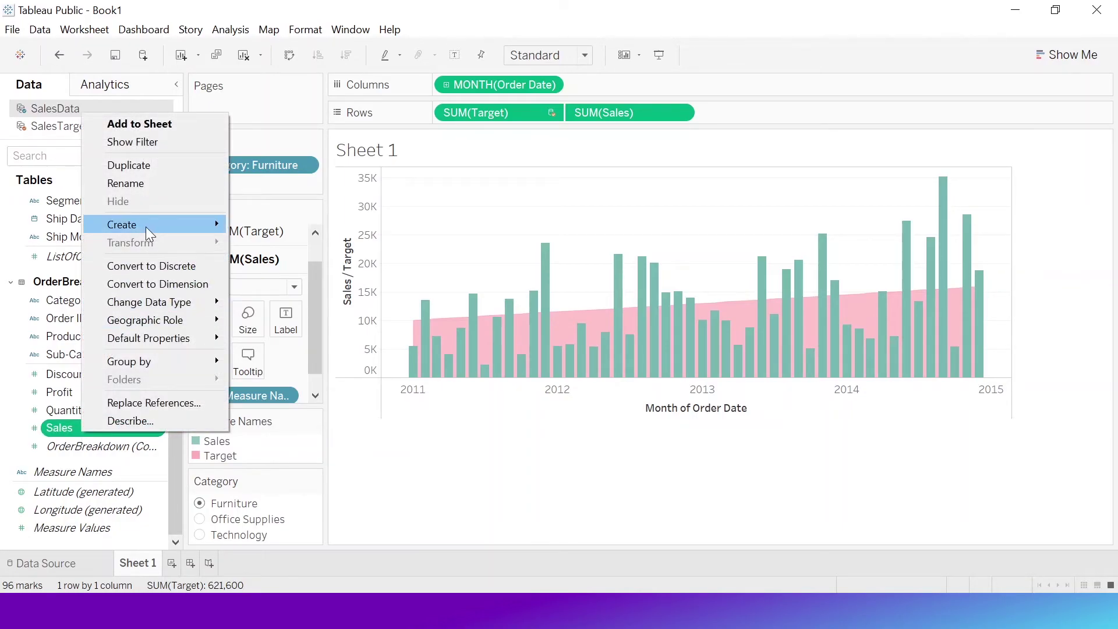
mouse_move(146, 227)
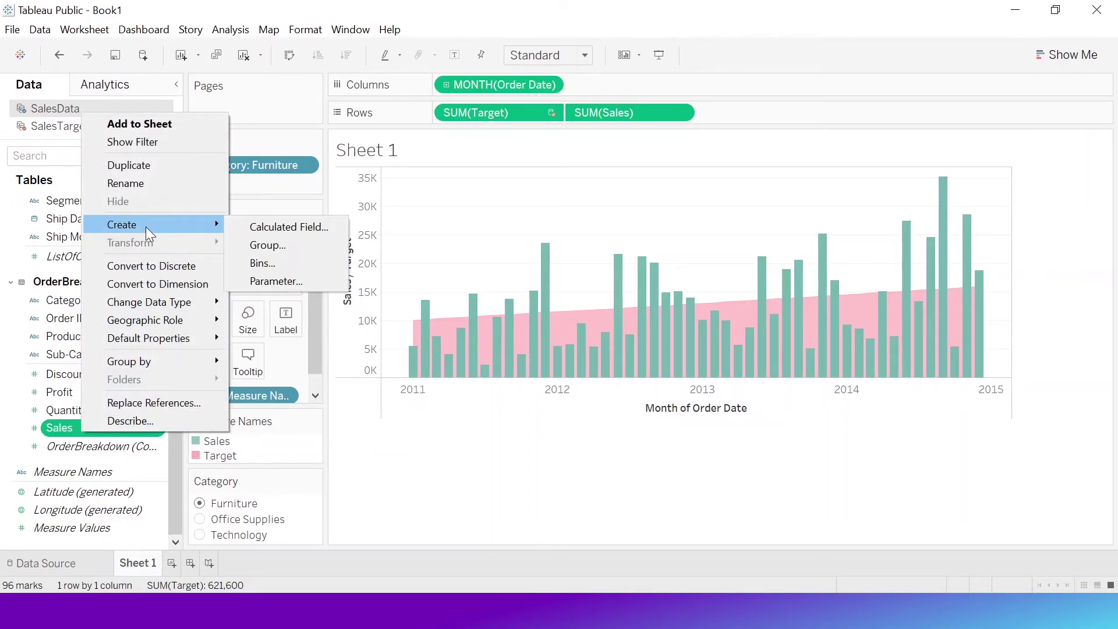
left_click(277, 226)
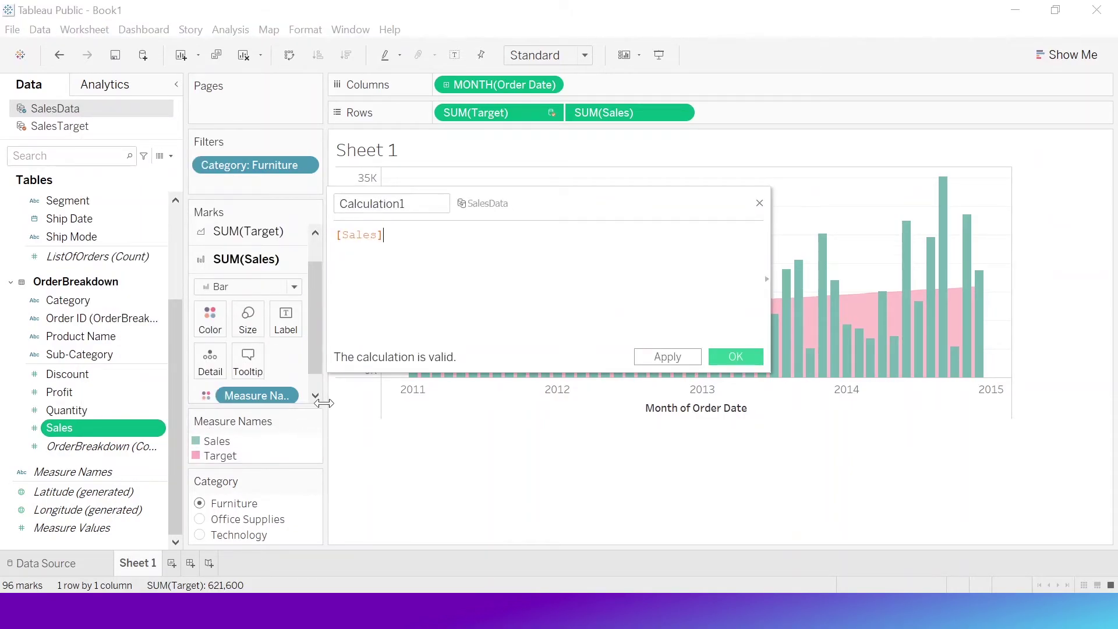
Complete the calculation's formula as SUM([Sales])-SUM([SalesTarget].[Target]), using the Target field from the SalesTarget source
type("-")
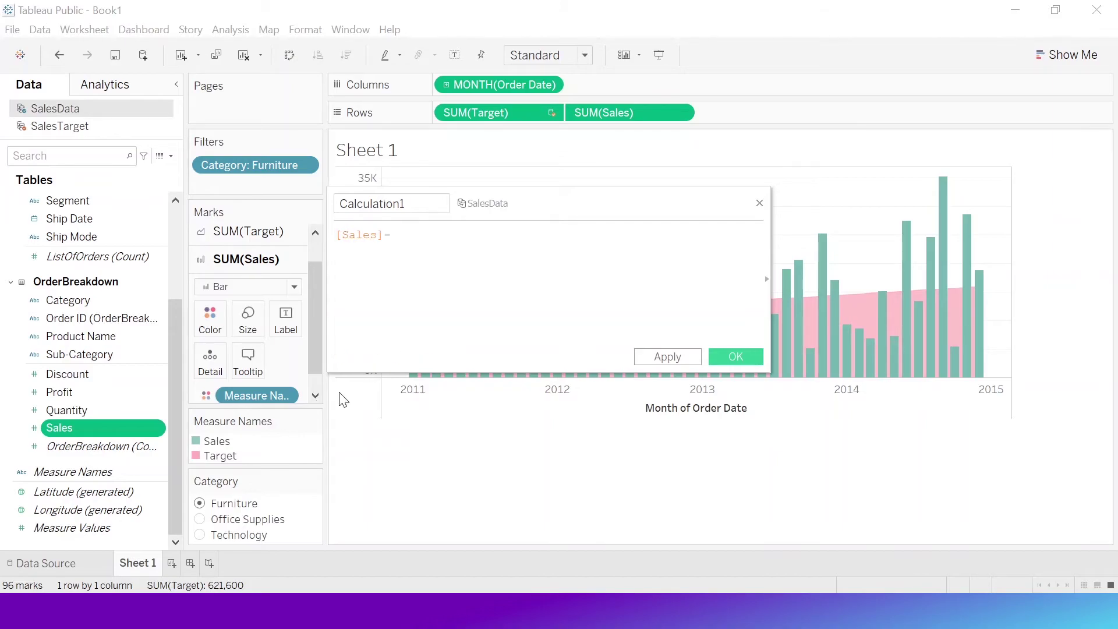
left_click(78, 129)
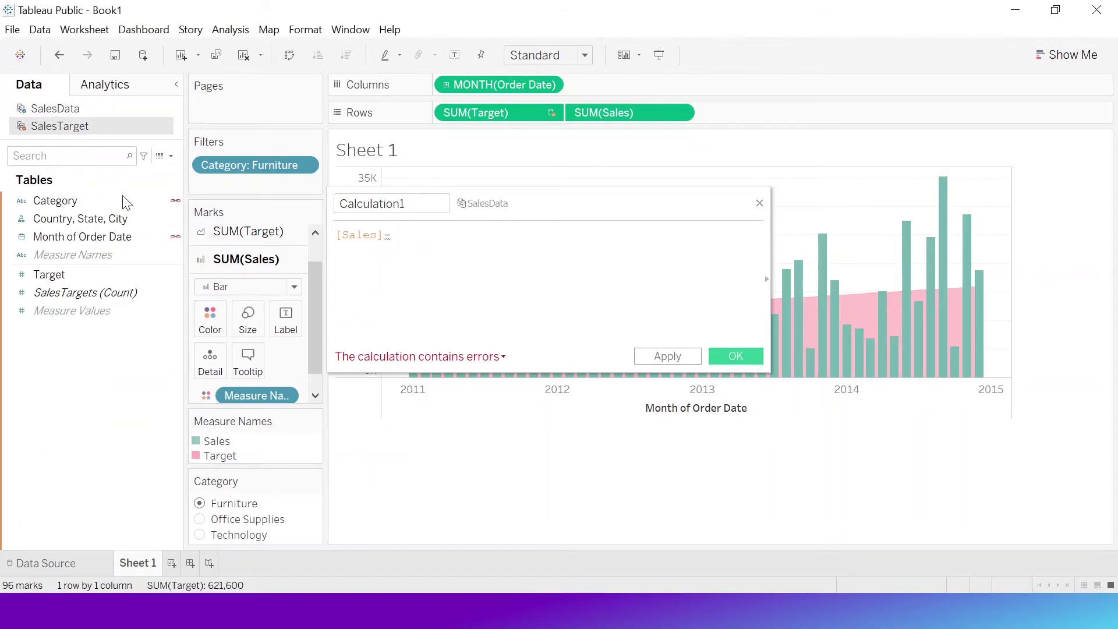
left_click_drag(52, 274, 489, 240)
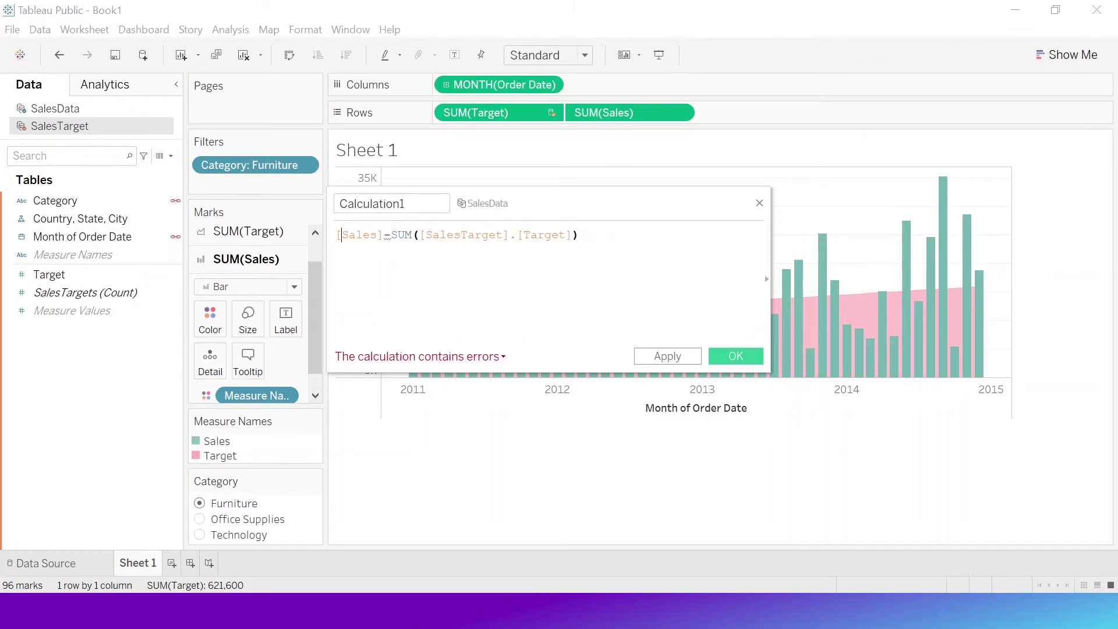
key("Home")
type("SUM(")
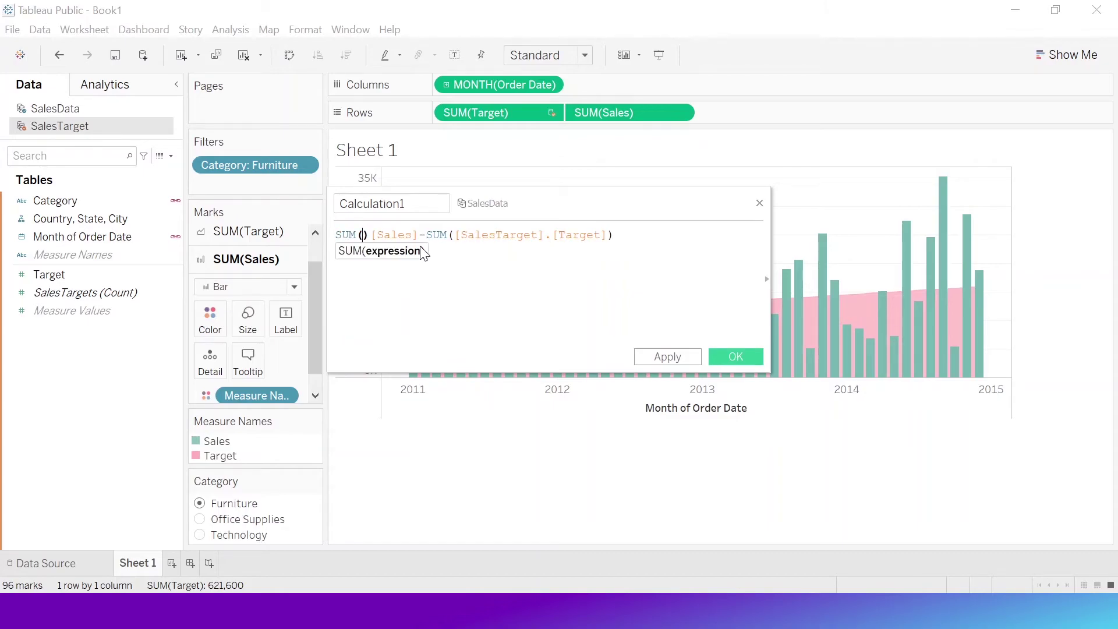
left_click(419, 234)
type(")")
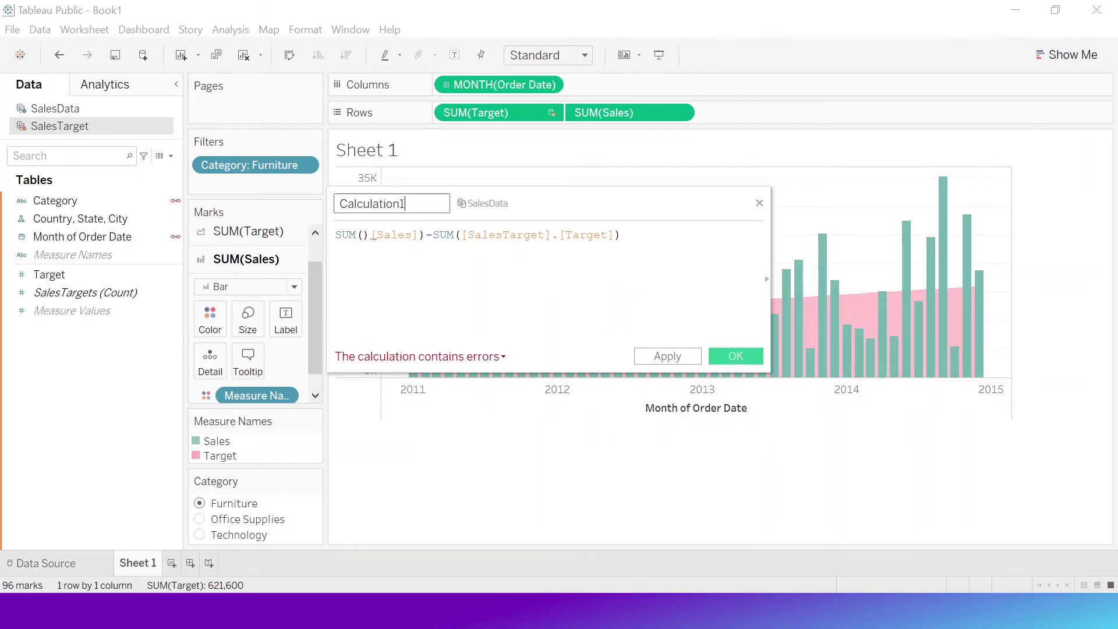
left_click_drag(406, 204, 319, 205)
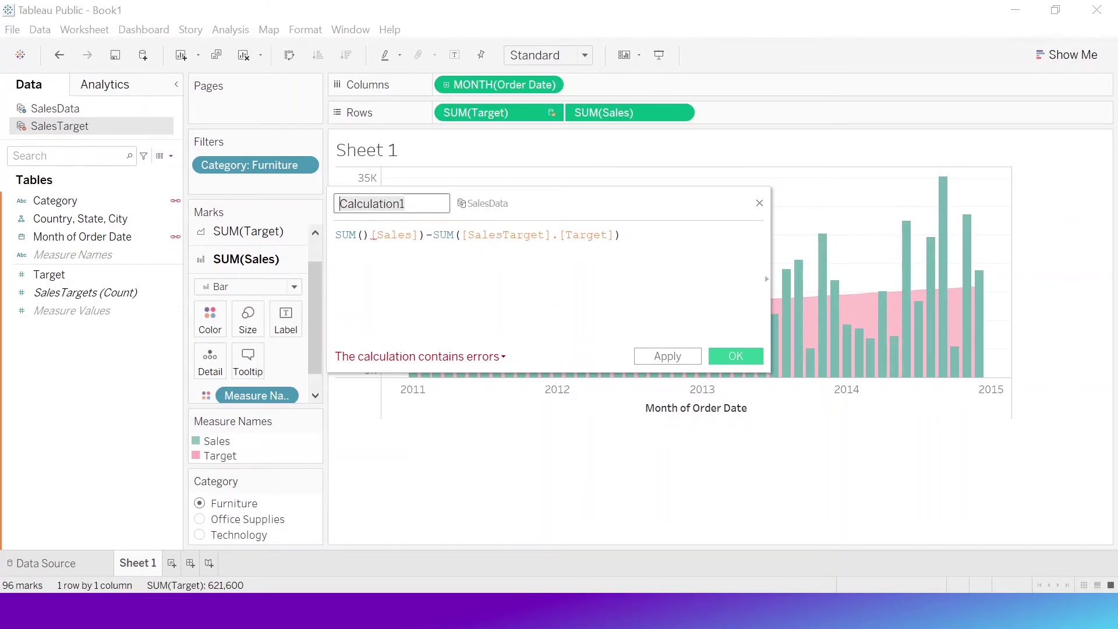
left_click(373, 235)
key("BackSpace")
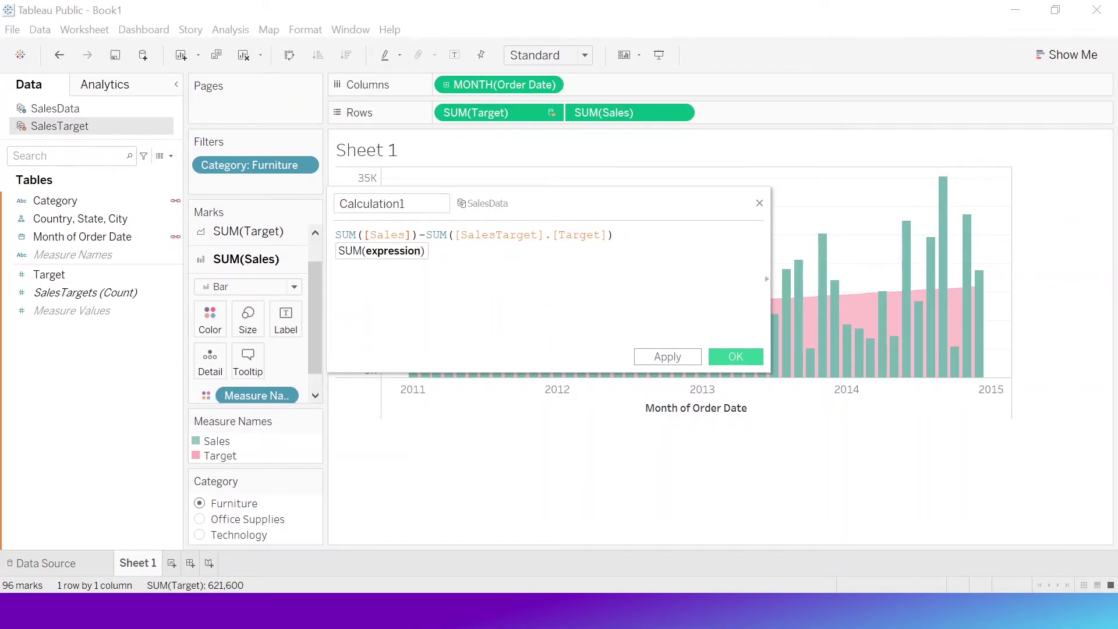
Name the calculated field "Exceed Target" and save it
left_click(410, 203)
left_click_drag(406, 204, 340, 204)
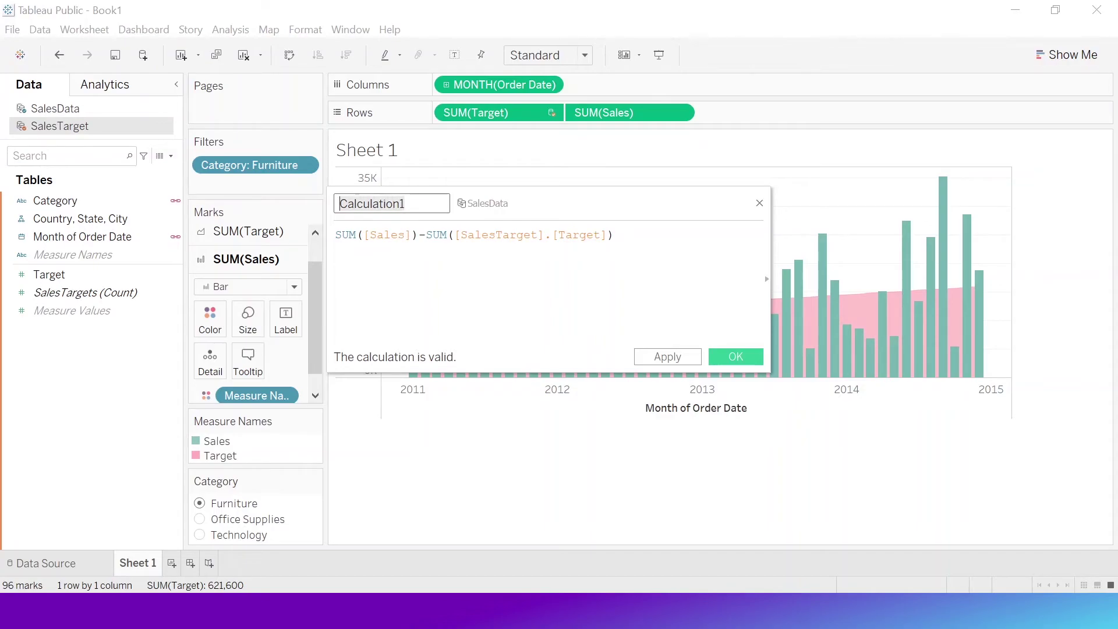
type("Exceed Target")
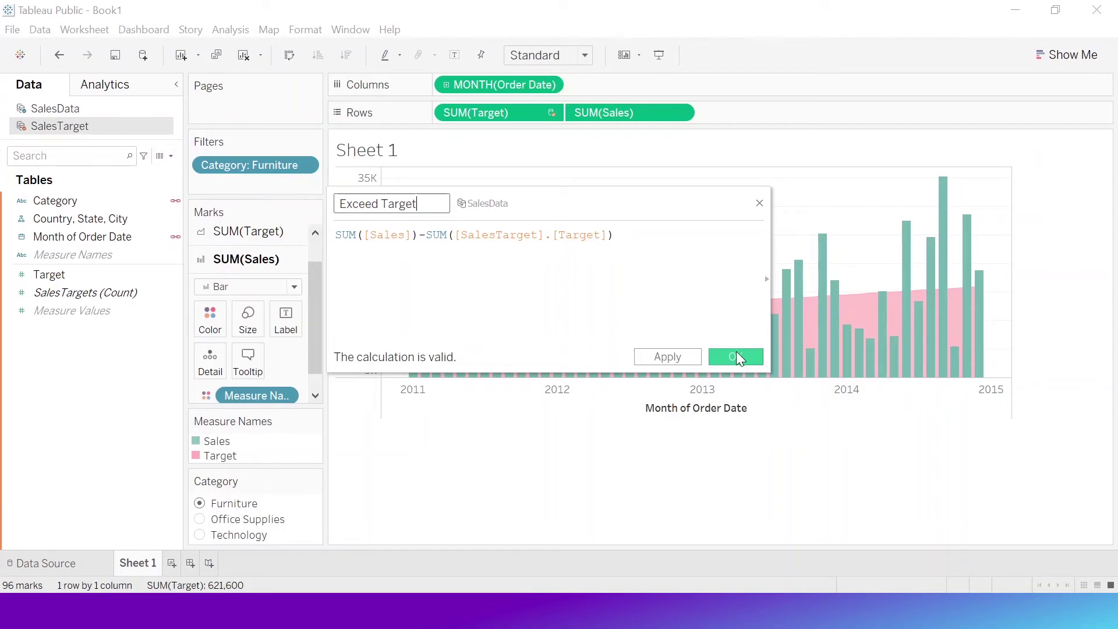
left_click(685, 355)
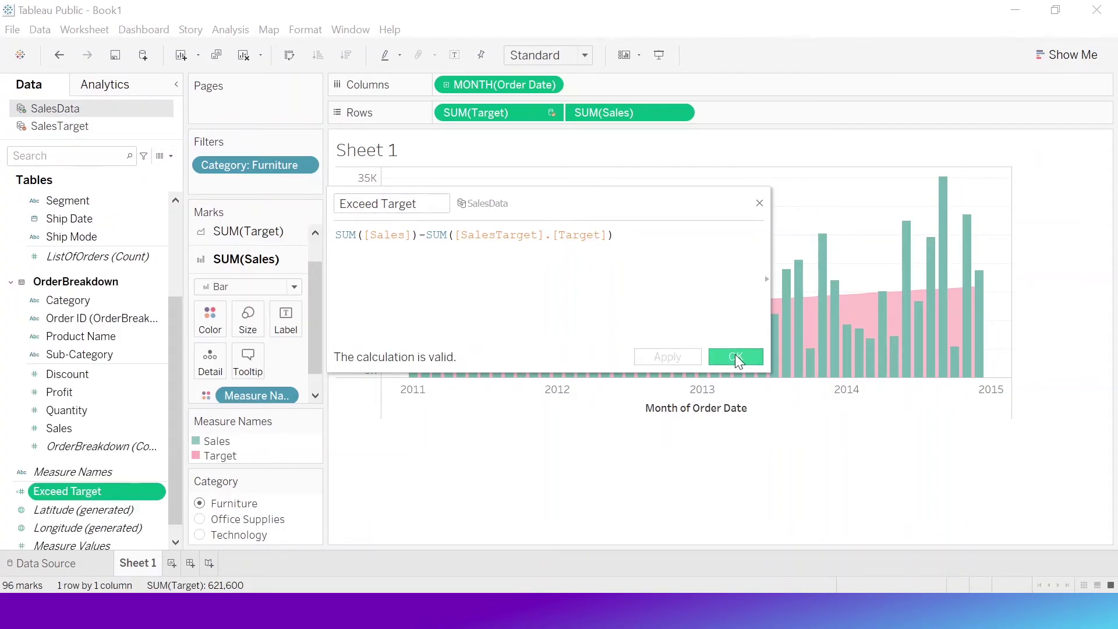
left_click(735, 354)
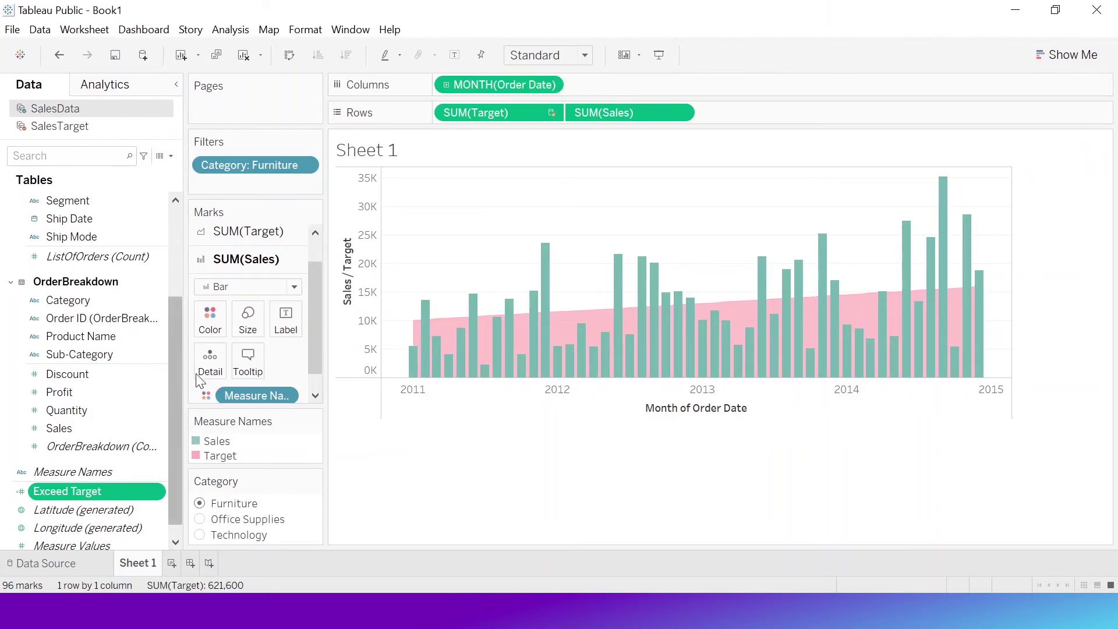
Add Exceed Target to Rows after Sales and clear the view's manual sizing
left_click_drag(96, 491, 807, 116)
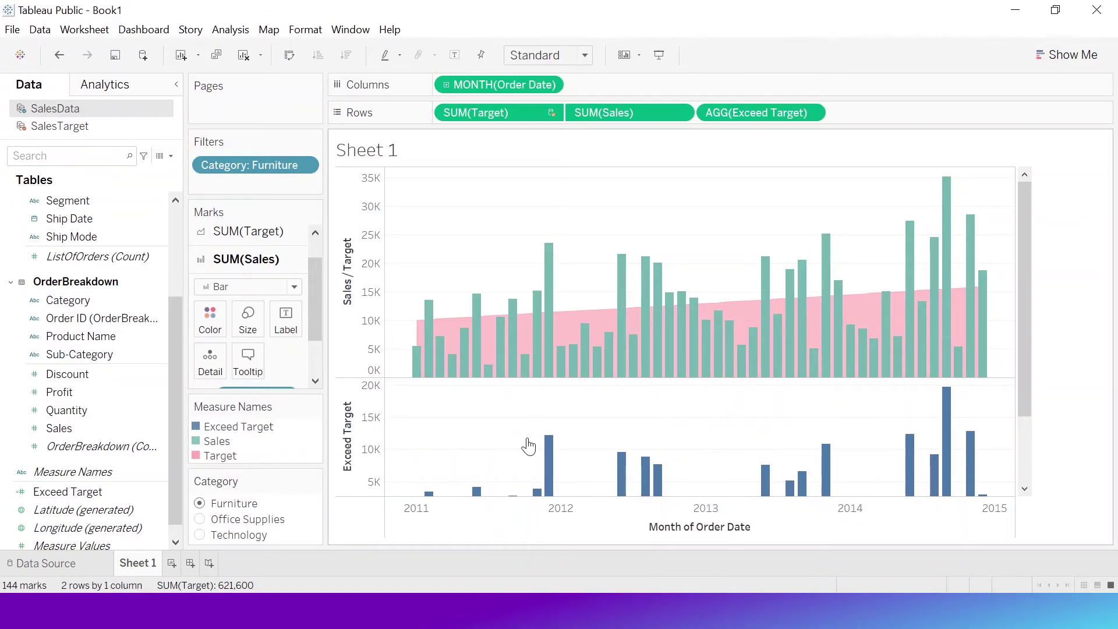
left_click_drag(1025, 375, 1046, 351)
scroll(1029, 396, "down", 3)
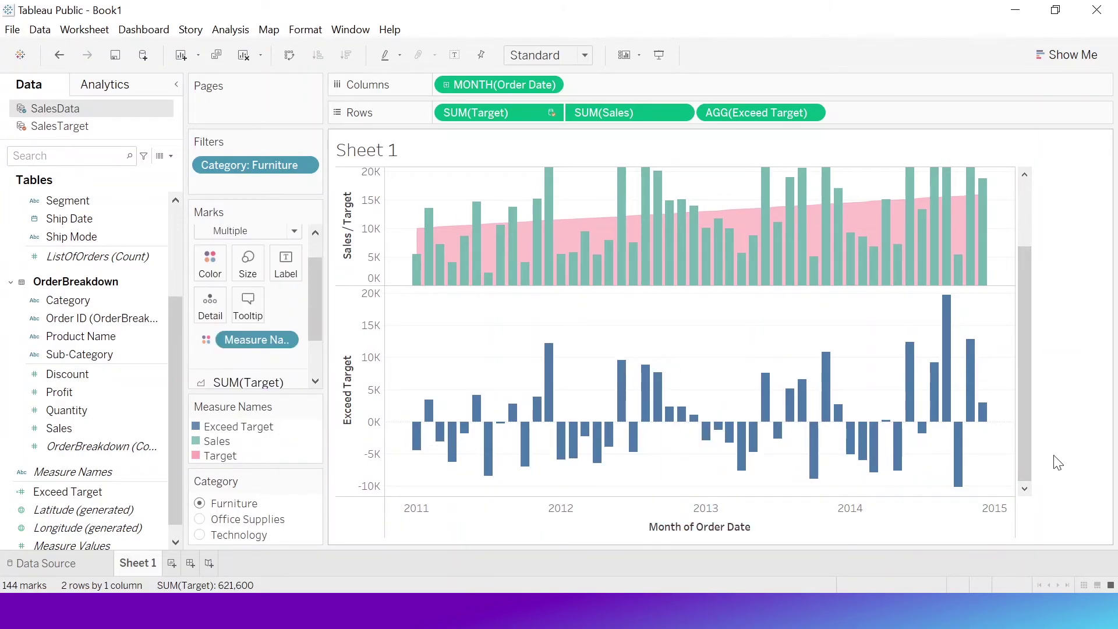
right_click(662, 326)
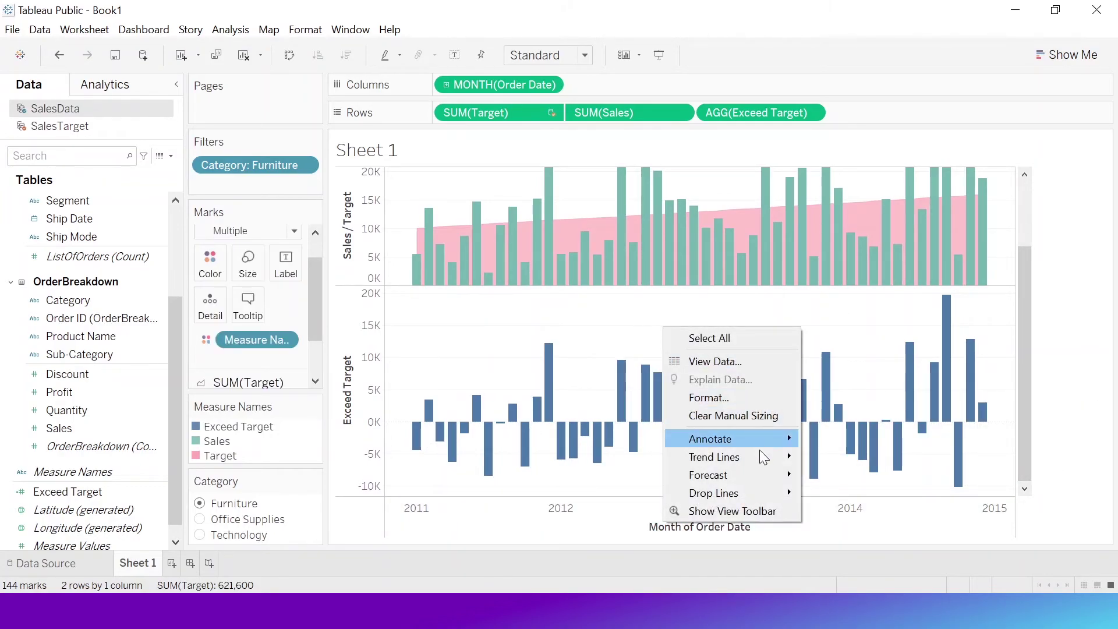
mouse_move(762, 490)
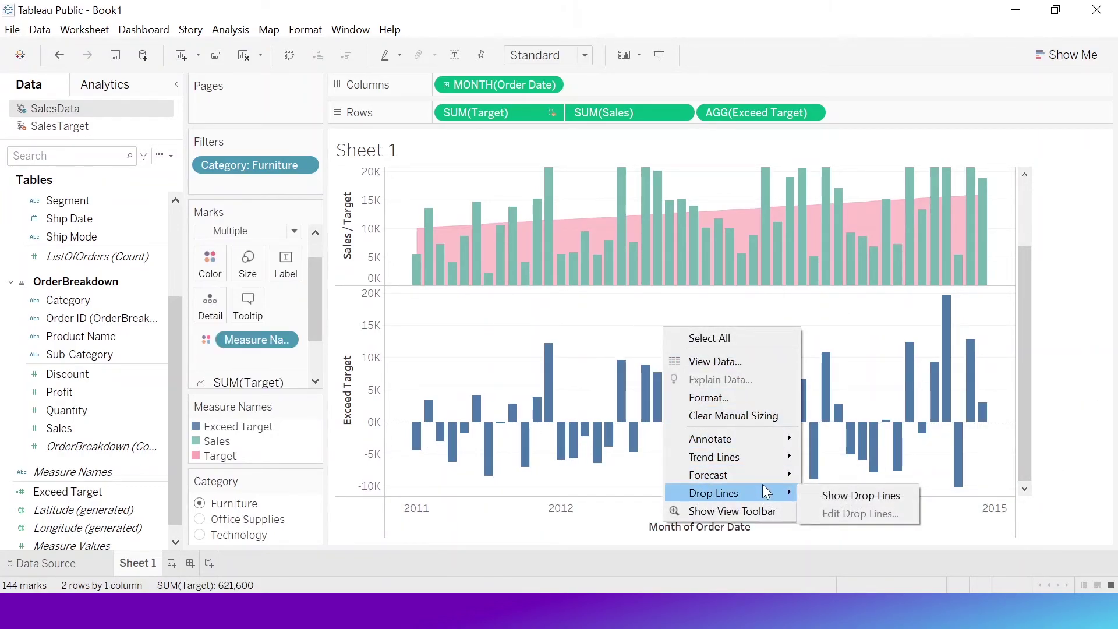
left_click(760, 416)
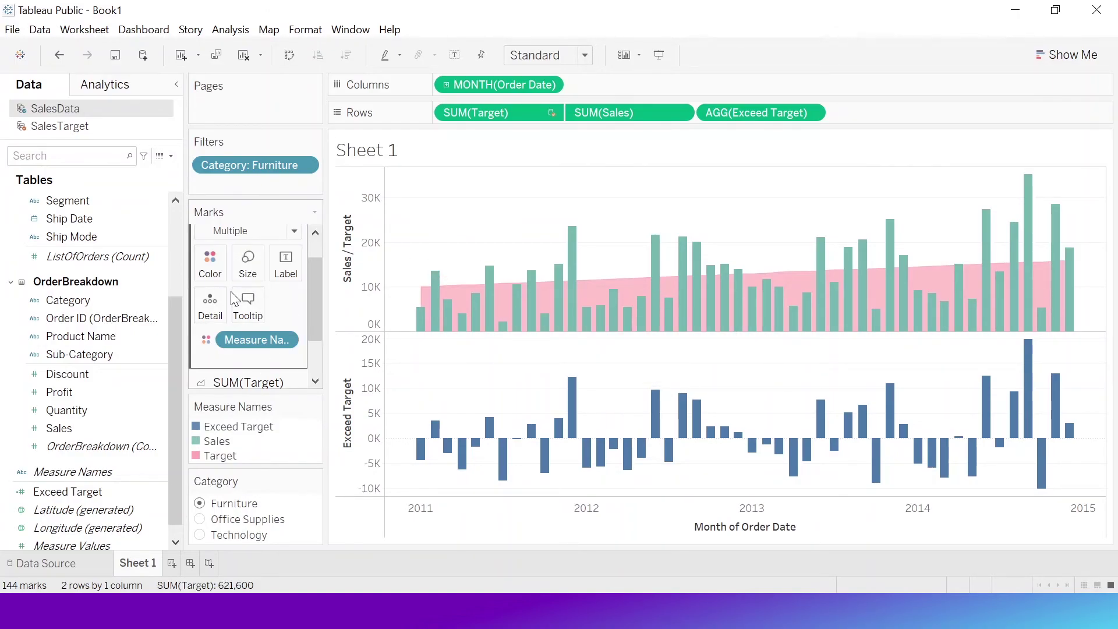
Color the Exceed Target bars by the Exceed Target field and place its color legend above the Measure Names legend
scroll(315, 273, "down", 1)
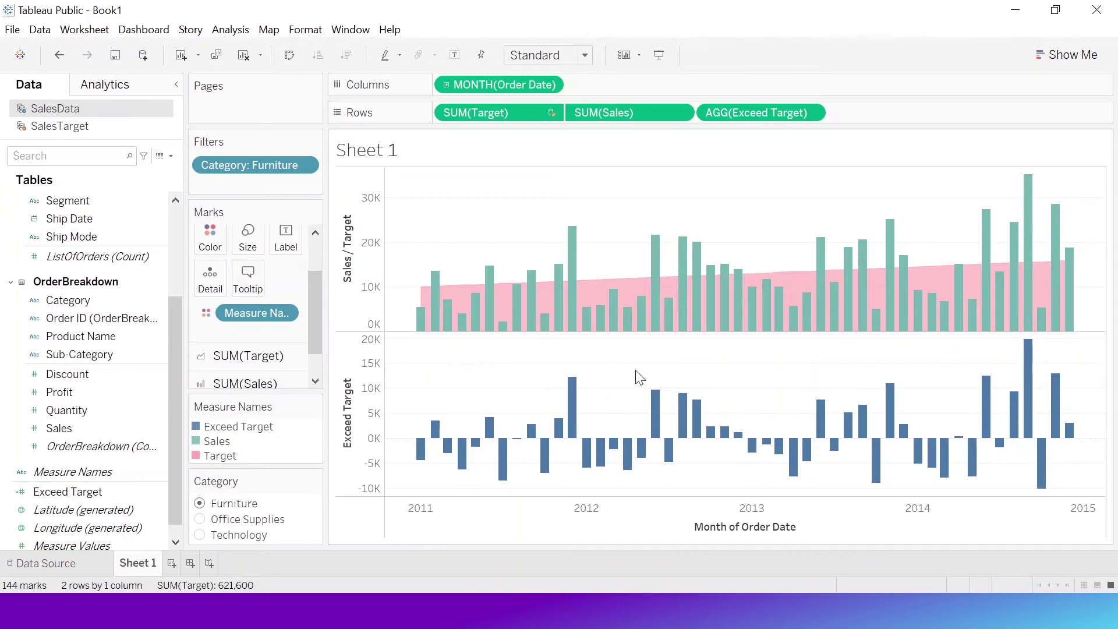
scroll(314, 313, "down", 1)
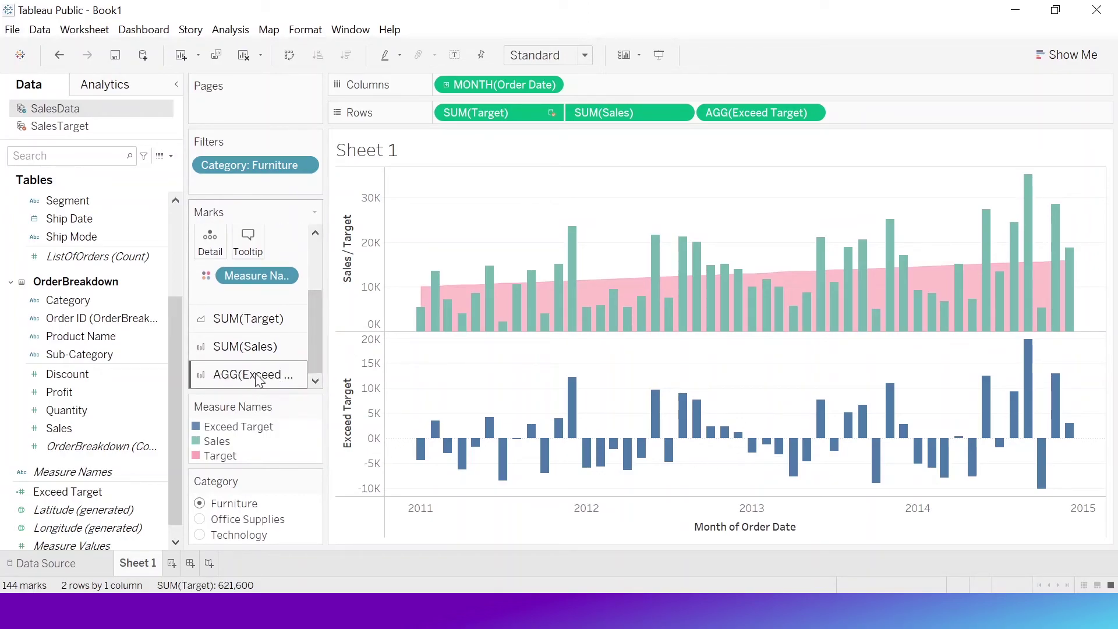
left_click(220, 375)
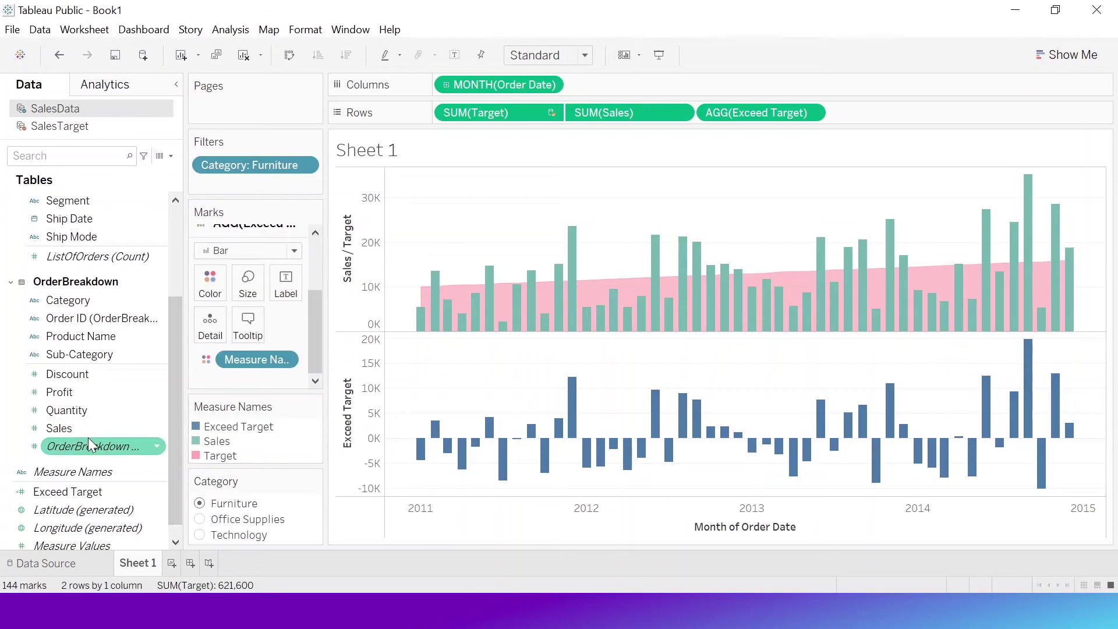
scroll(96, 339, "down", 1)
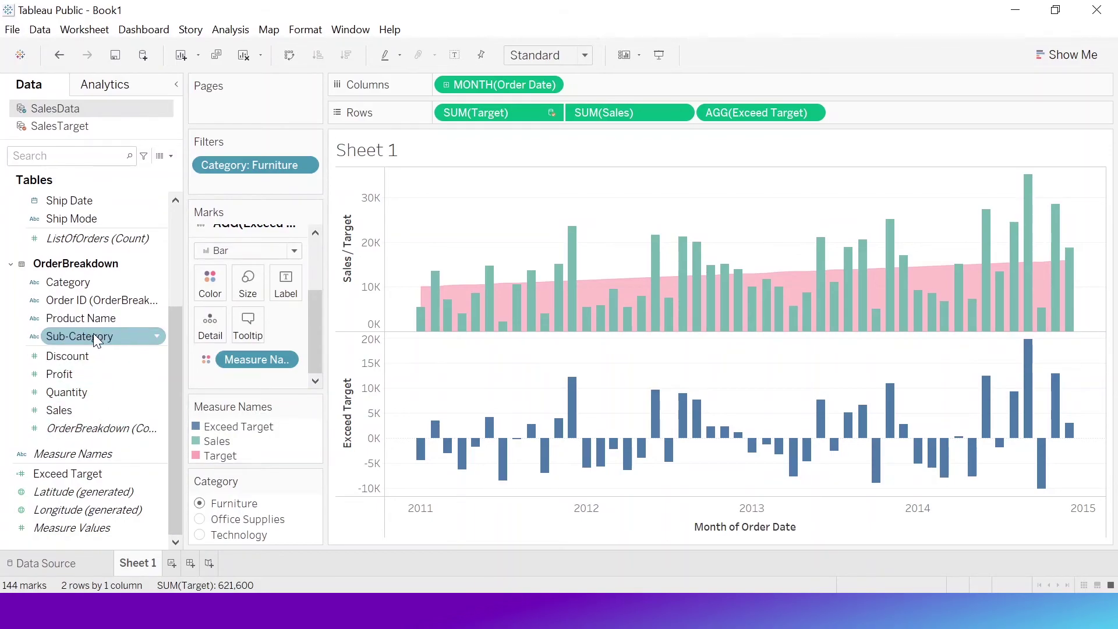
left_click_drag(81, 473, 203, 278)
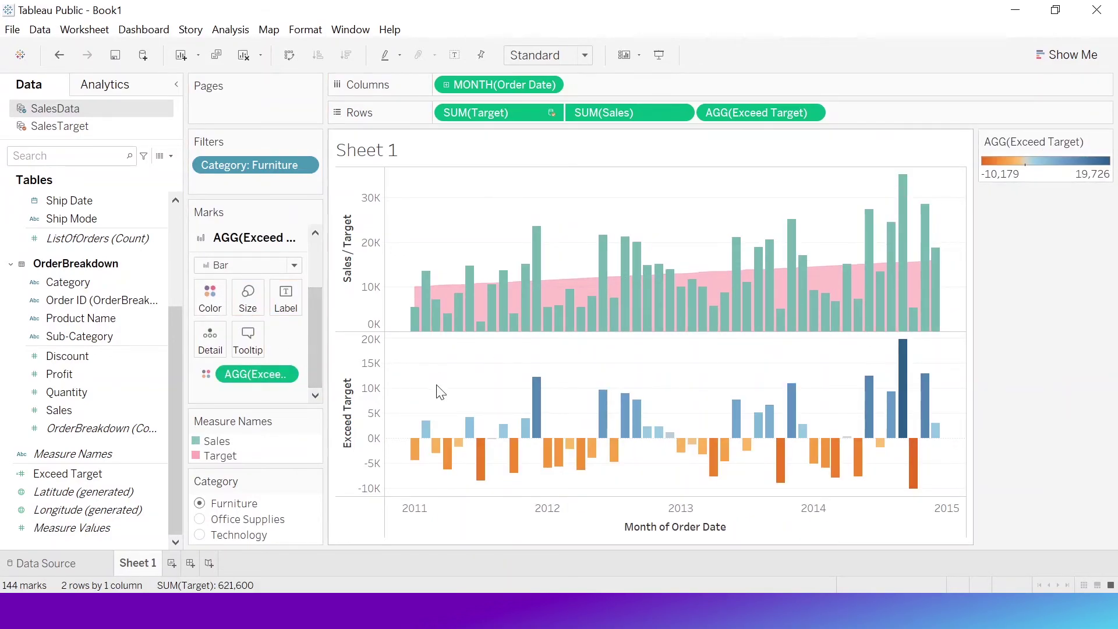
left_click_drag(1054, 142, 271, 393)
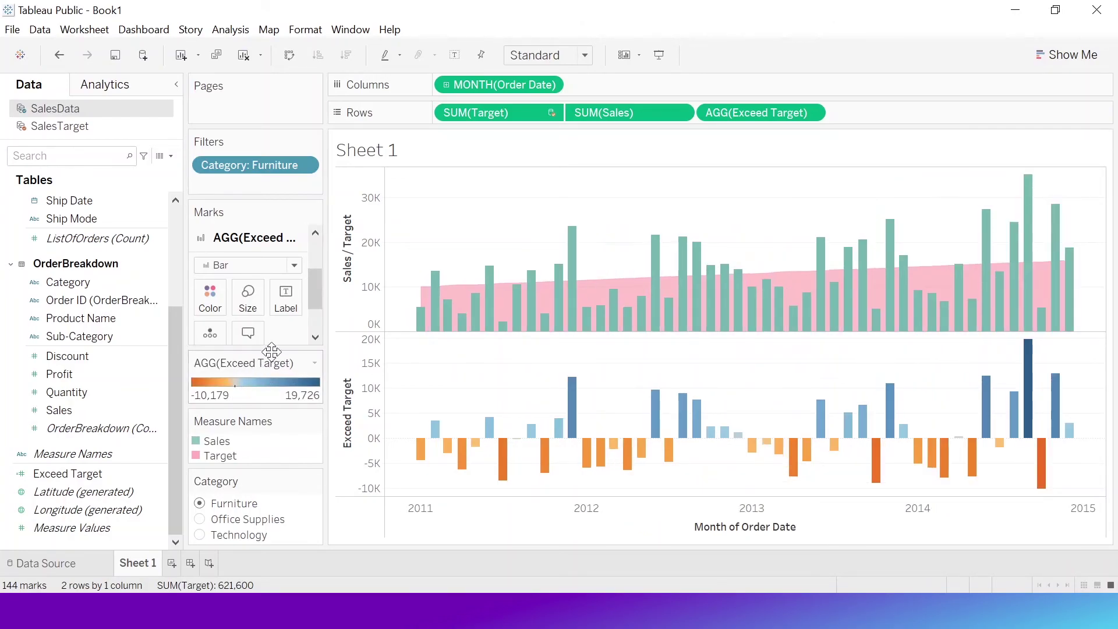
Set the Exceed Target color palette to Red-Blue Diverging
left_click(314, 364)
left_click(264, 381)
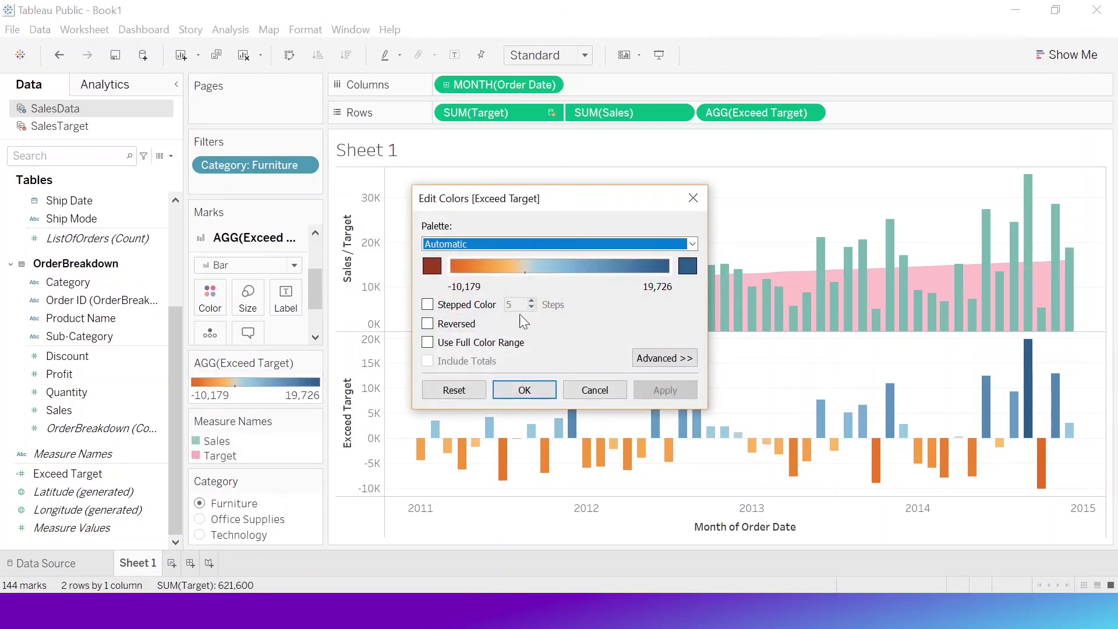
left_click(692, 244)
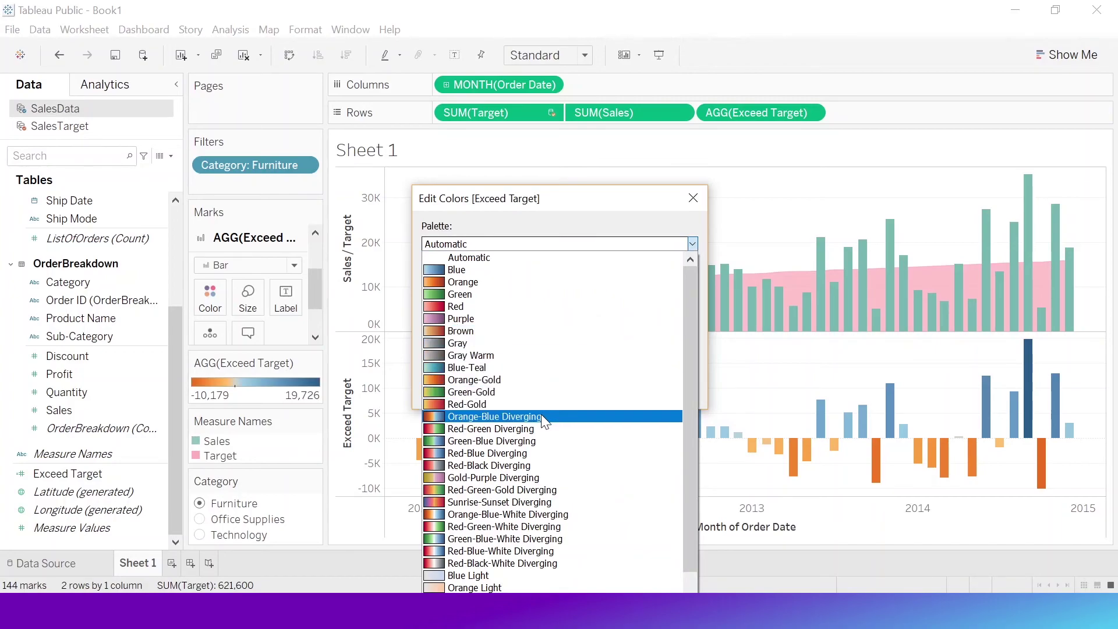
left_click(538, 453)
left_click(665, 390)
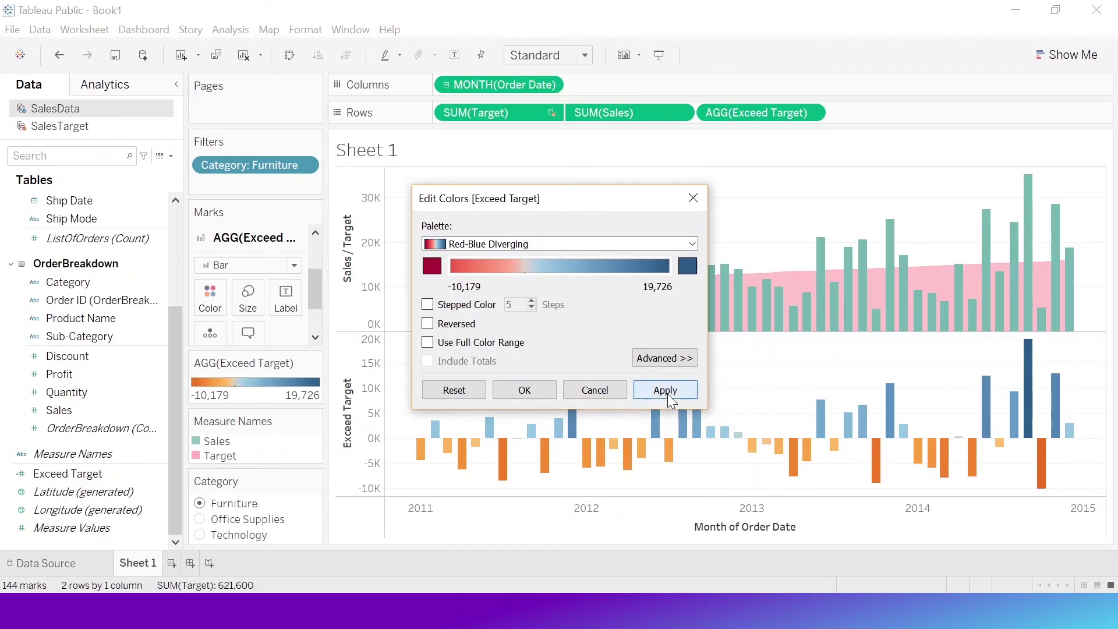
left_click(538, 392)
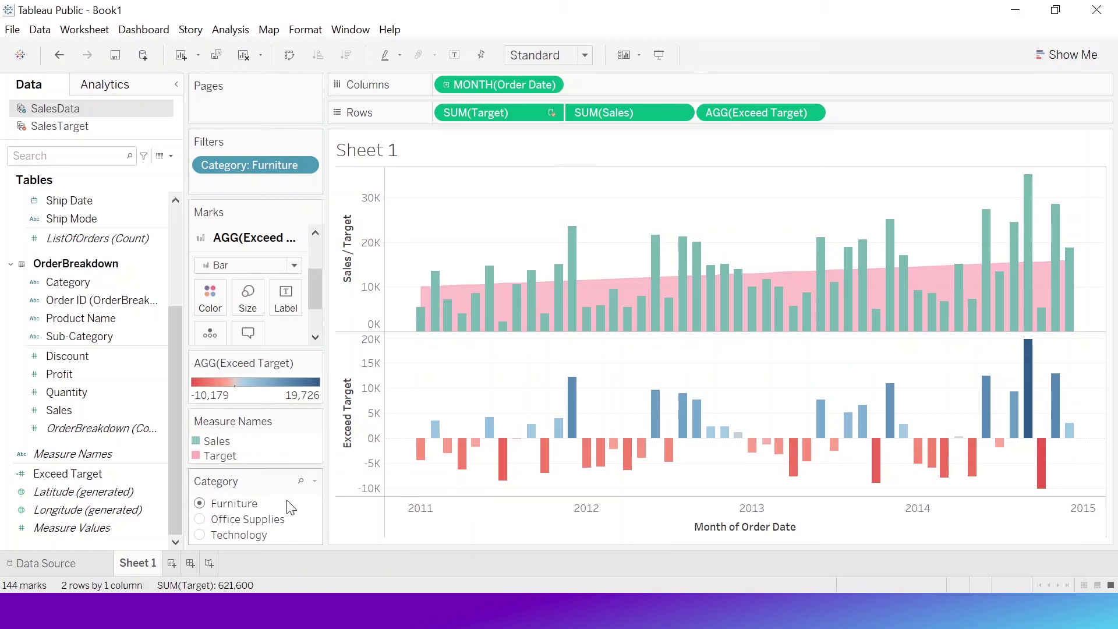
Switch the Category filter to Office Supplies and inspect the target for October 2011 in the chart
mouse_move(418, 446)
left_click(201, 518)
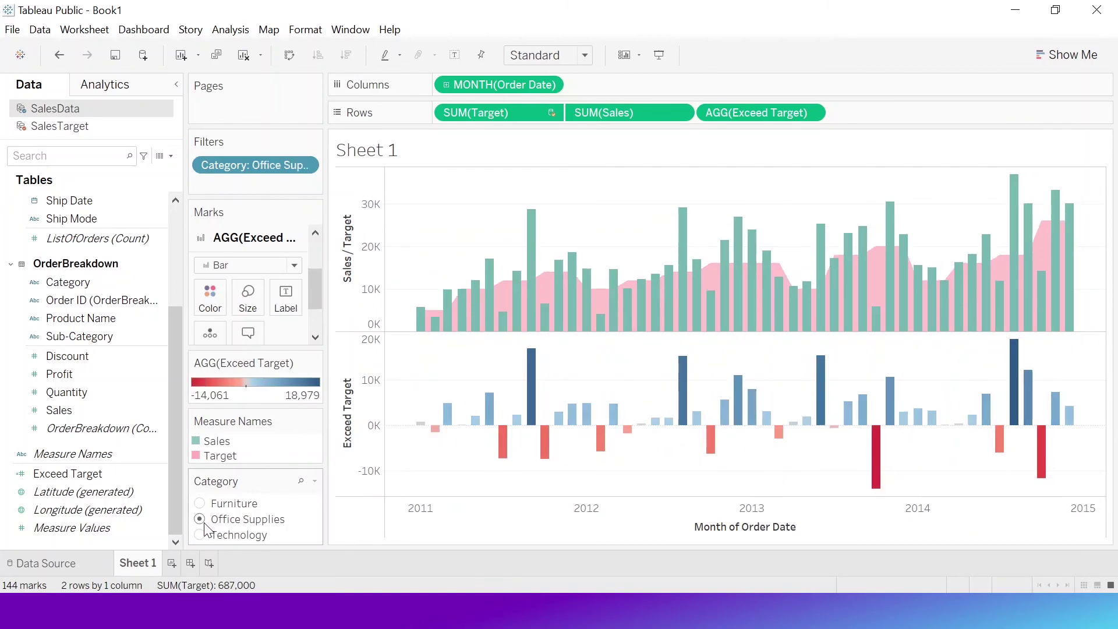
mouse_move(551, 323)
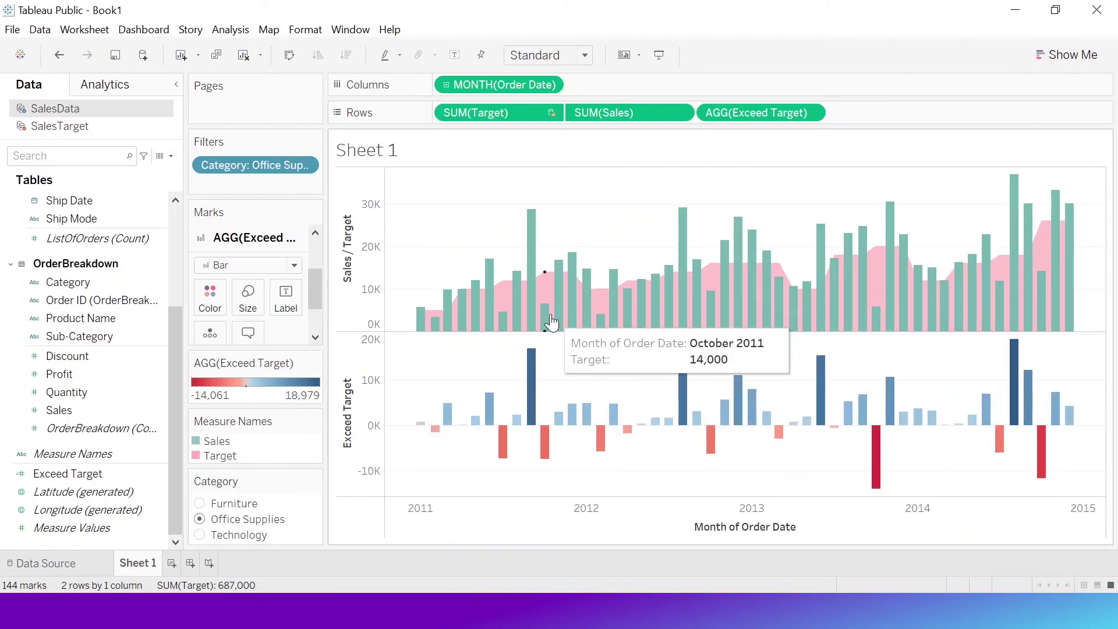
left_click(172, 563)
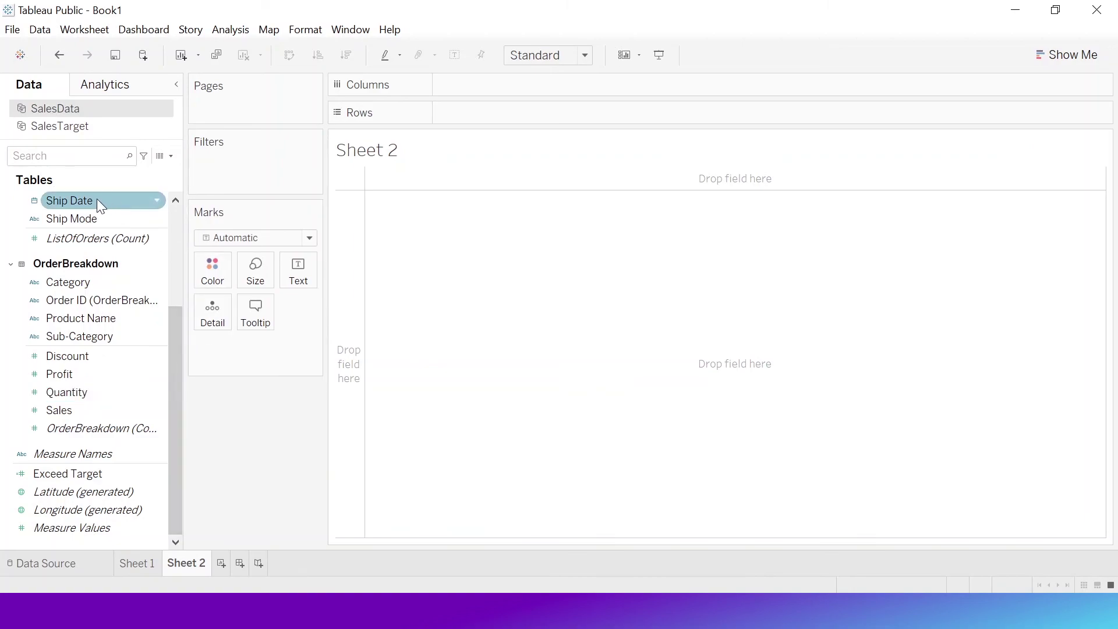
right_click(189, 564)
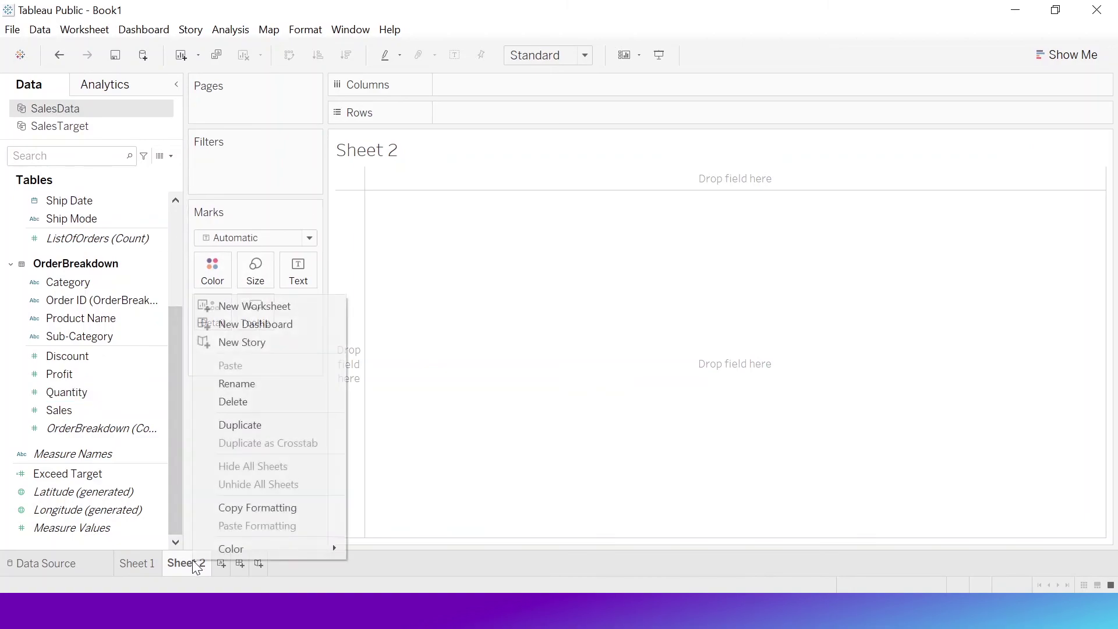
left_click(244, 402)
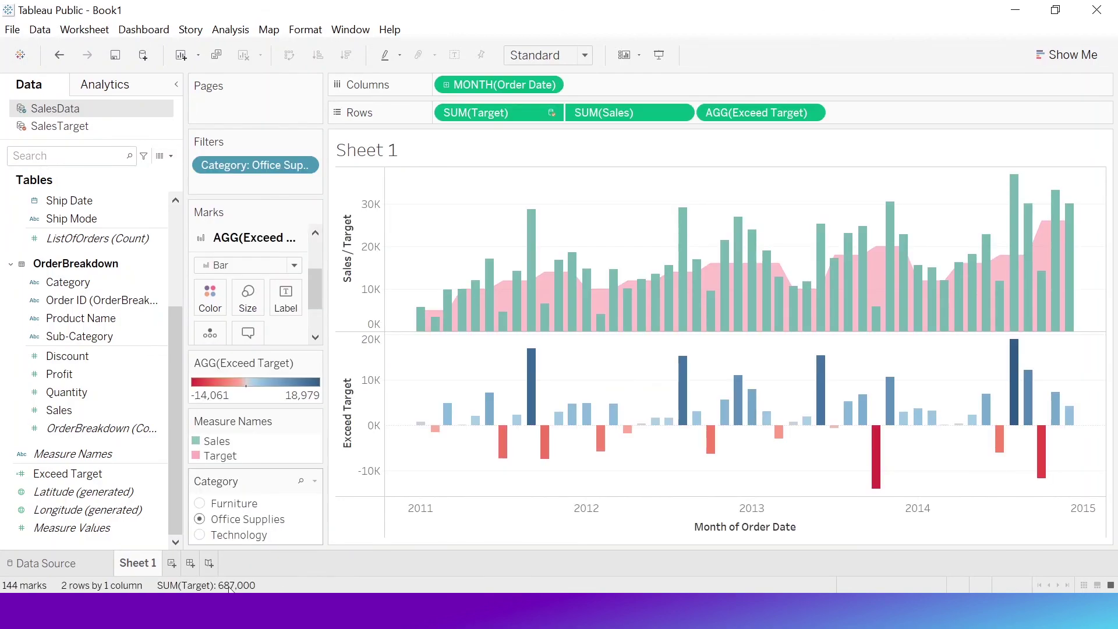
Create a new dashboard containing Sheet 1 and set the dashboard size to Automatic
left_click(187, 565)
left_click_drag(28, 245, 229, 232)
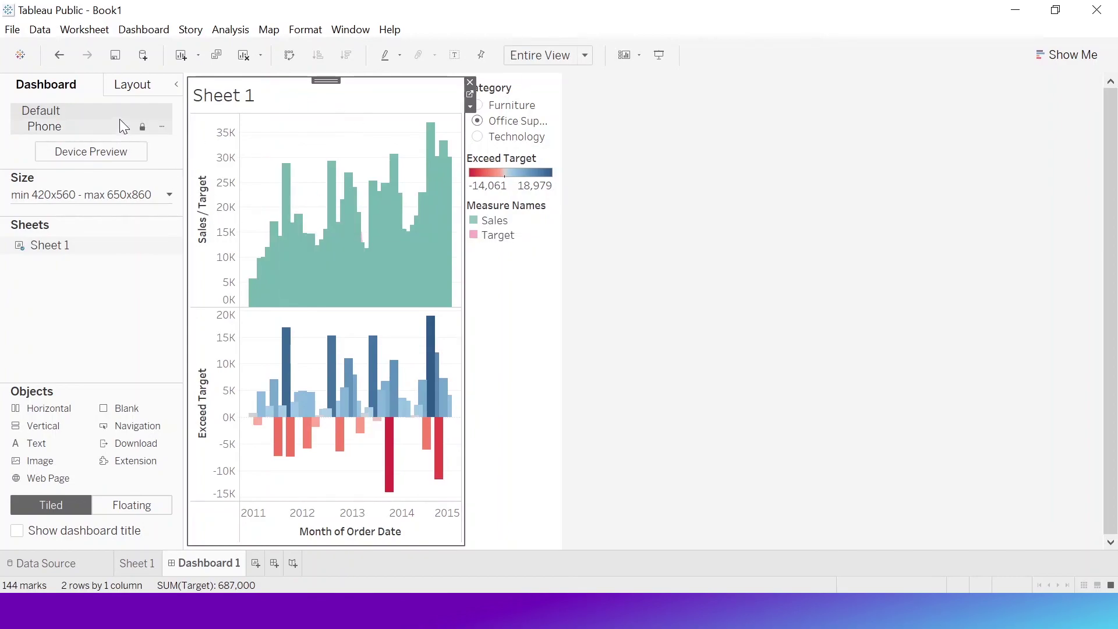
left_click(169, 194)
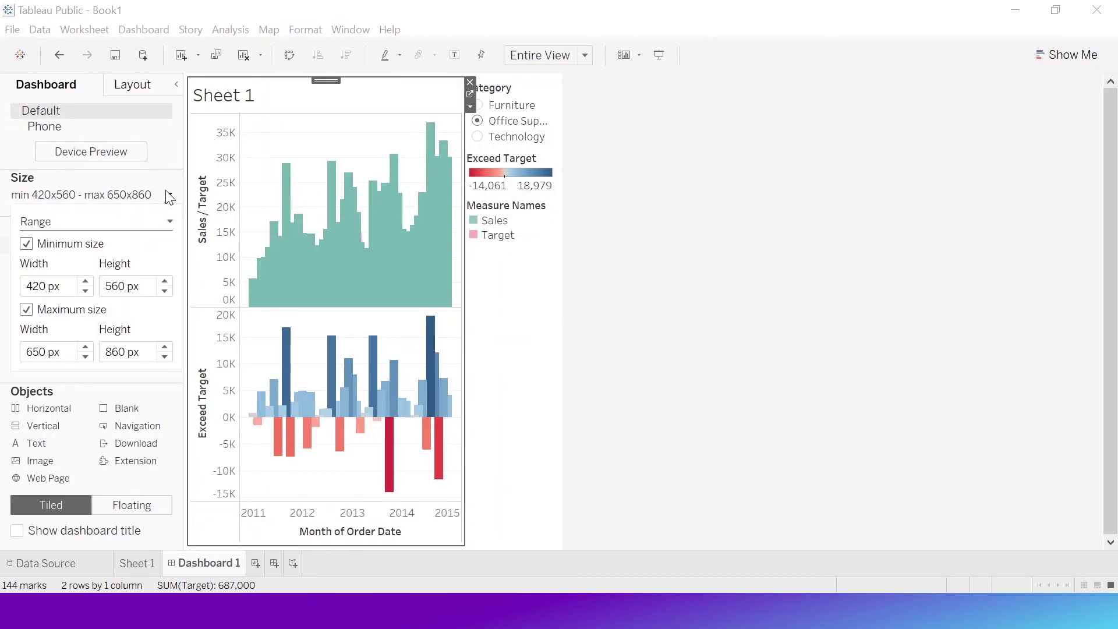
left_click(145, 224)
left_click(76, 244)
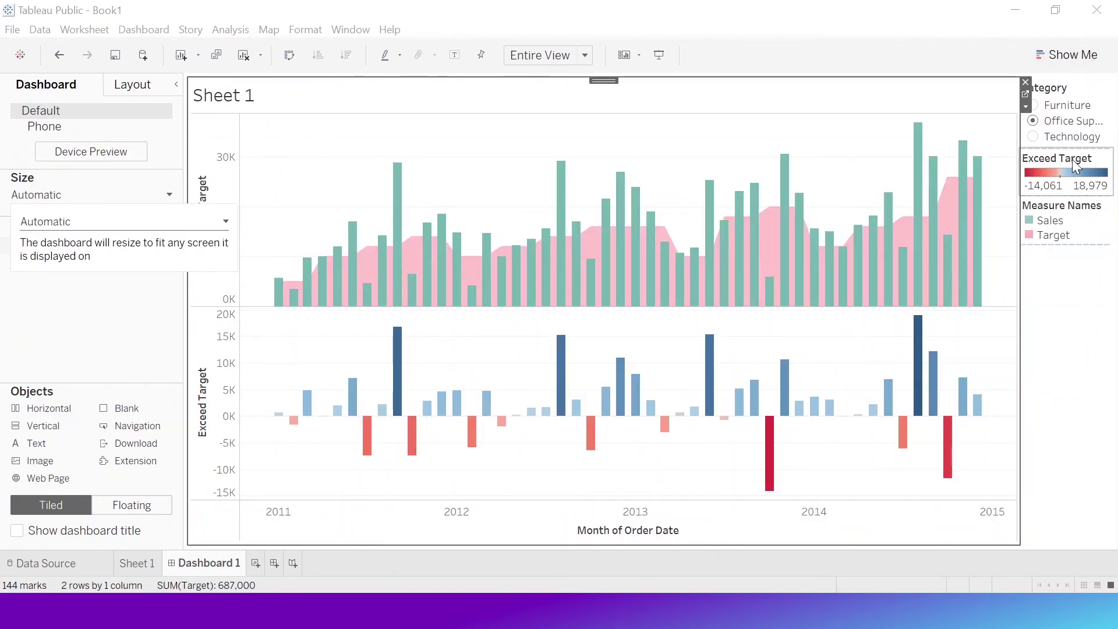
Hide the title of the Exceed Target color legend and remove that legend from the dashboard
left_click(1076, 162)
right_click(1076, 163)
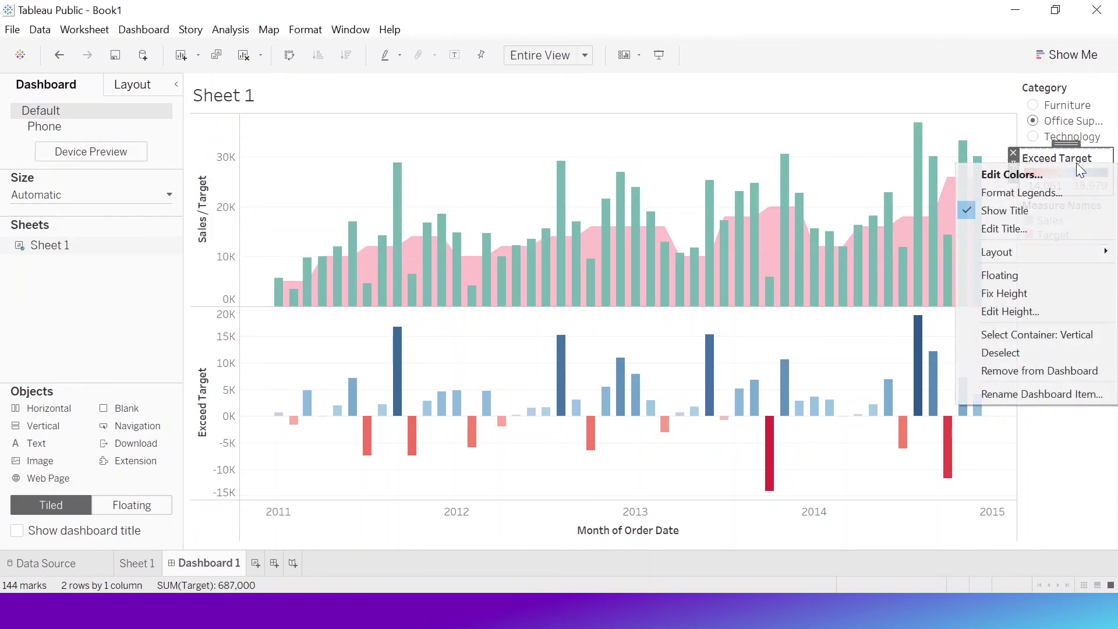
left_click(970, 211)
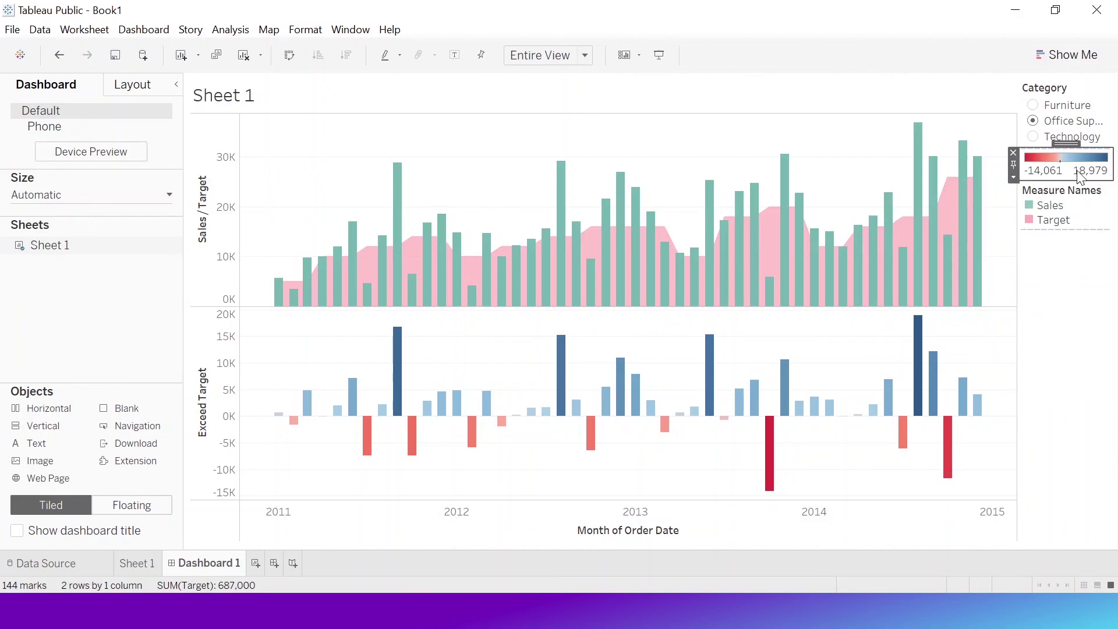
left_click(1013, 153)
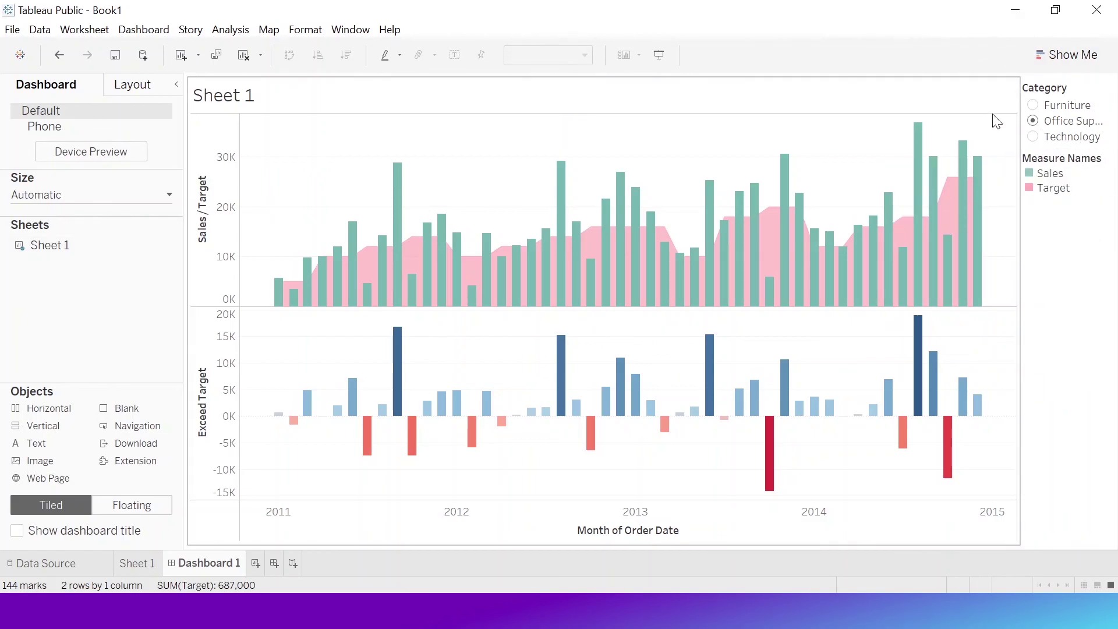
Switch the dashboard's Category filter to Furniture
mouse_move(819, 257)
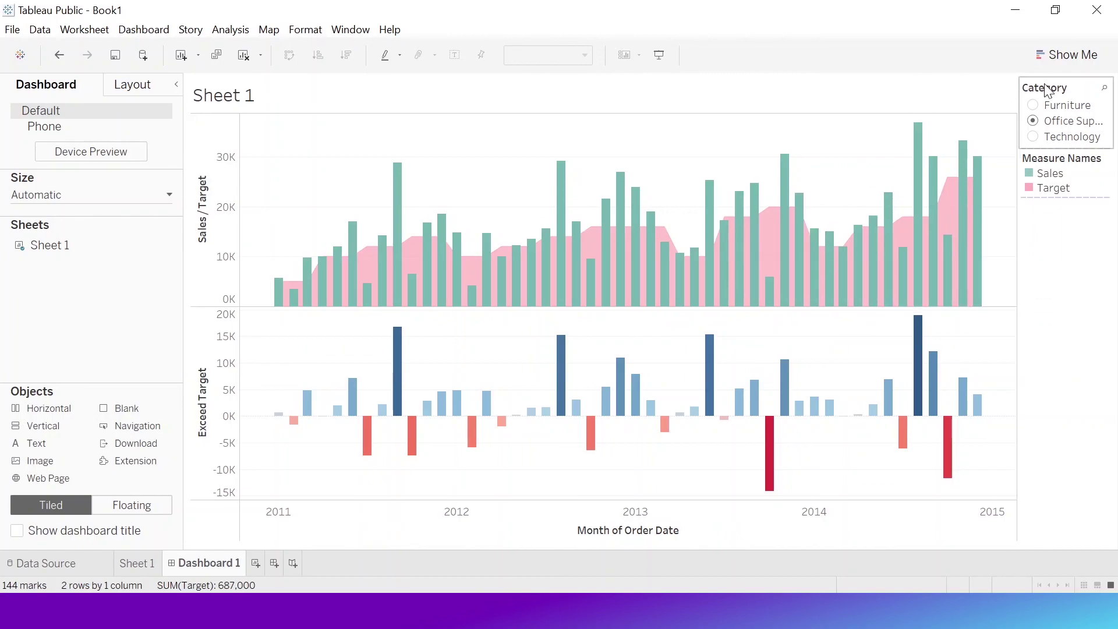
left_click(1033, 105)
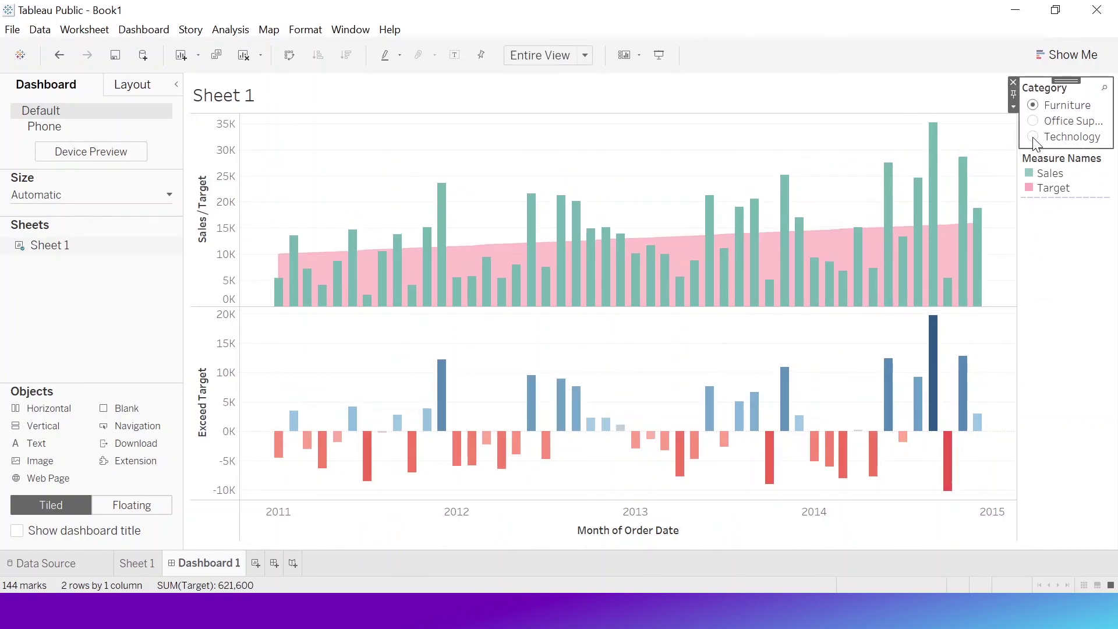